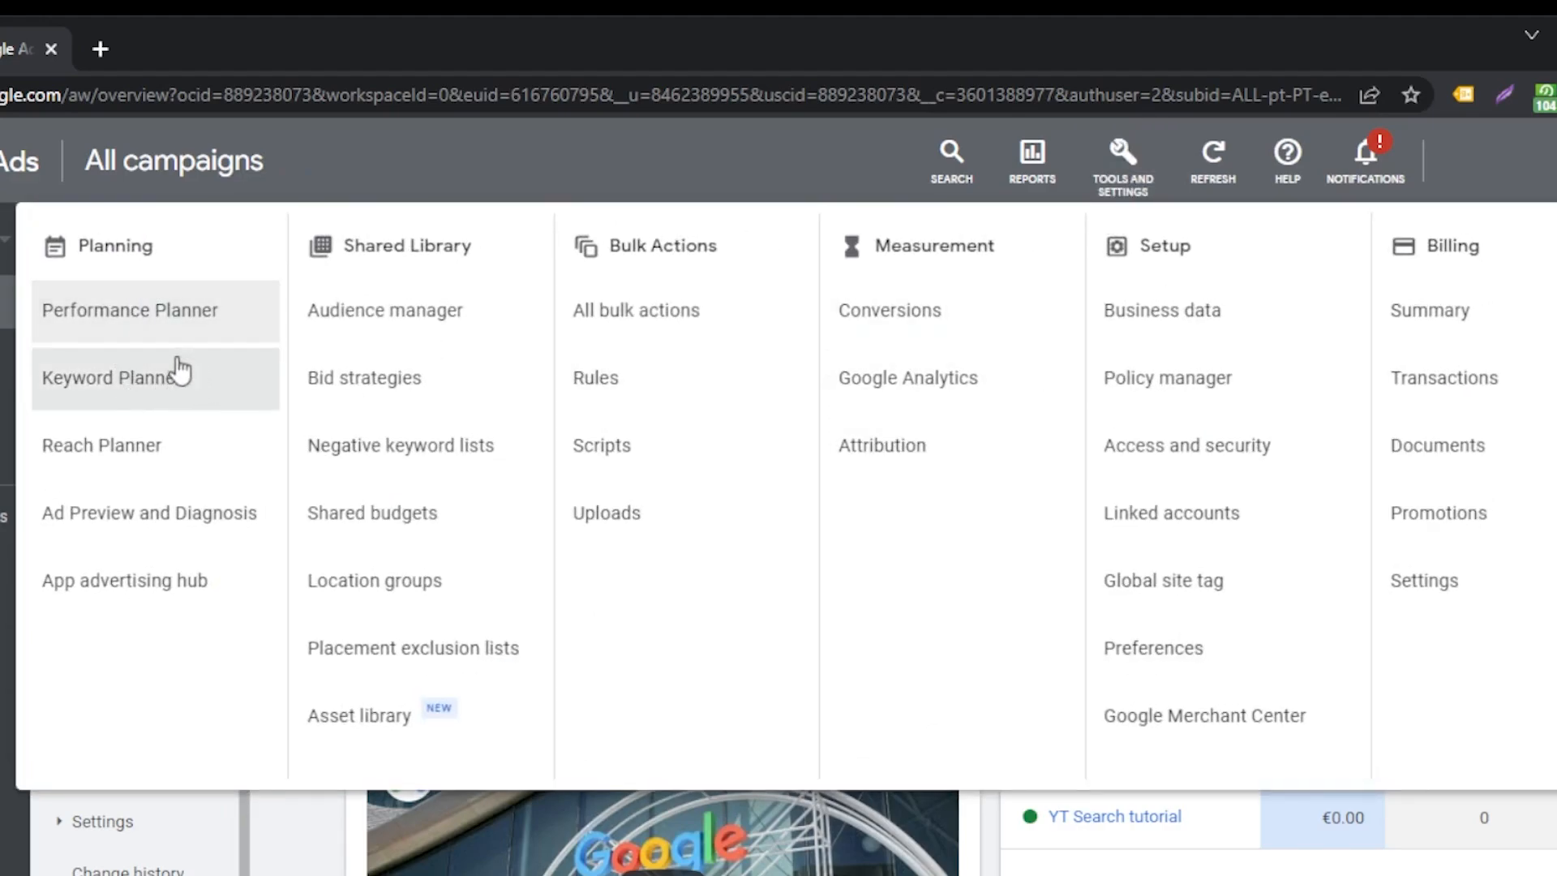
Step: Open Keyword Planner, start discovering new keywords and view the option to start with a website
{"action": "left_click", "coordinate": [144, 381]}
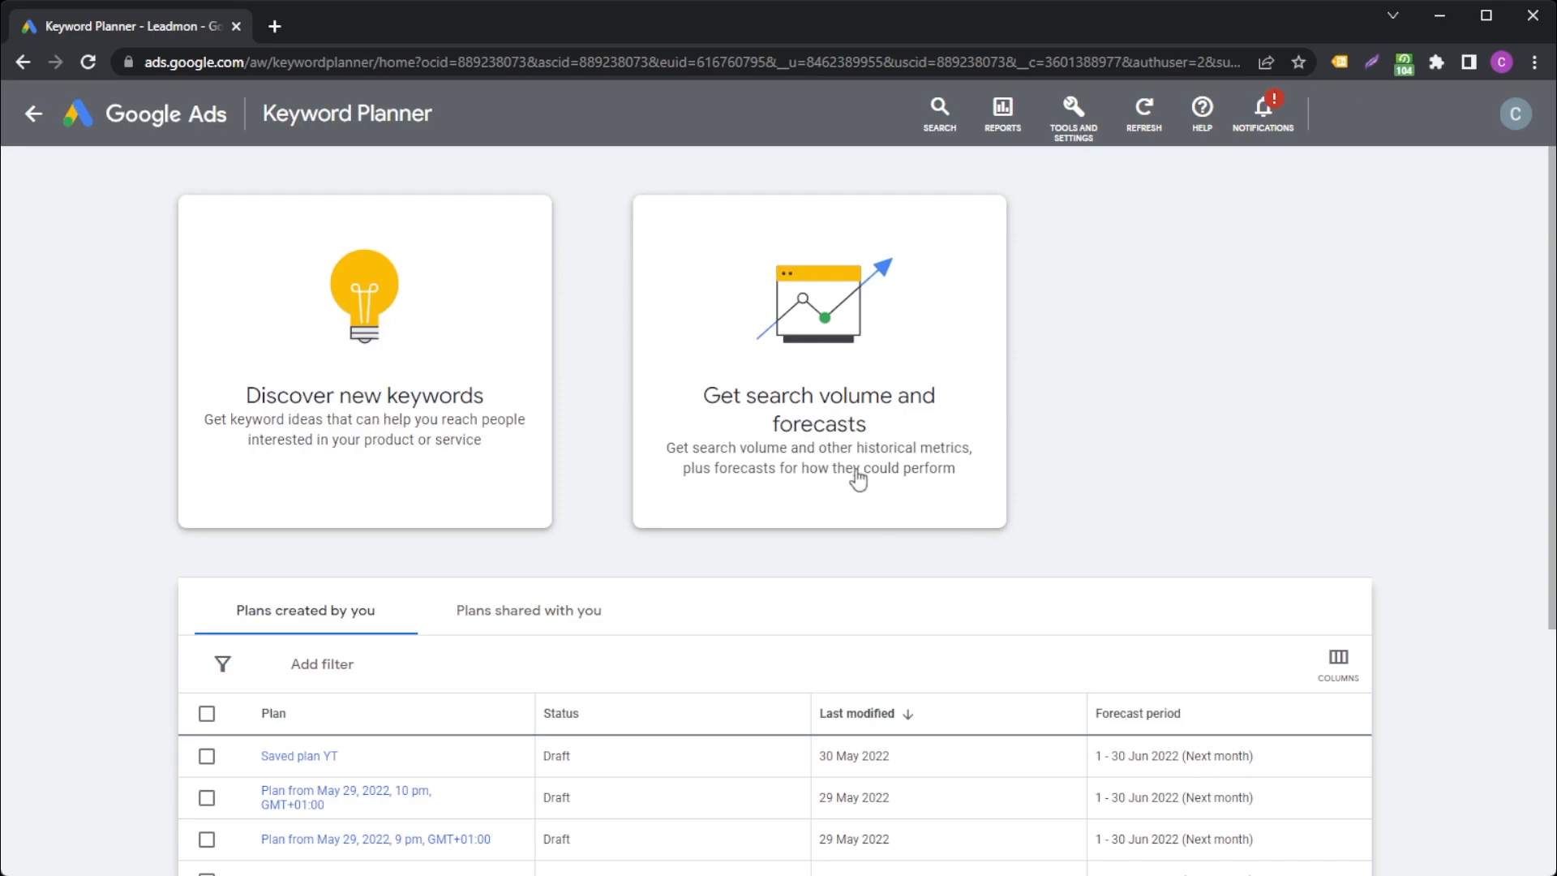
{"action": "left_click", "coordinate": [350, 418]}
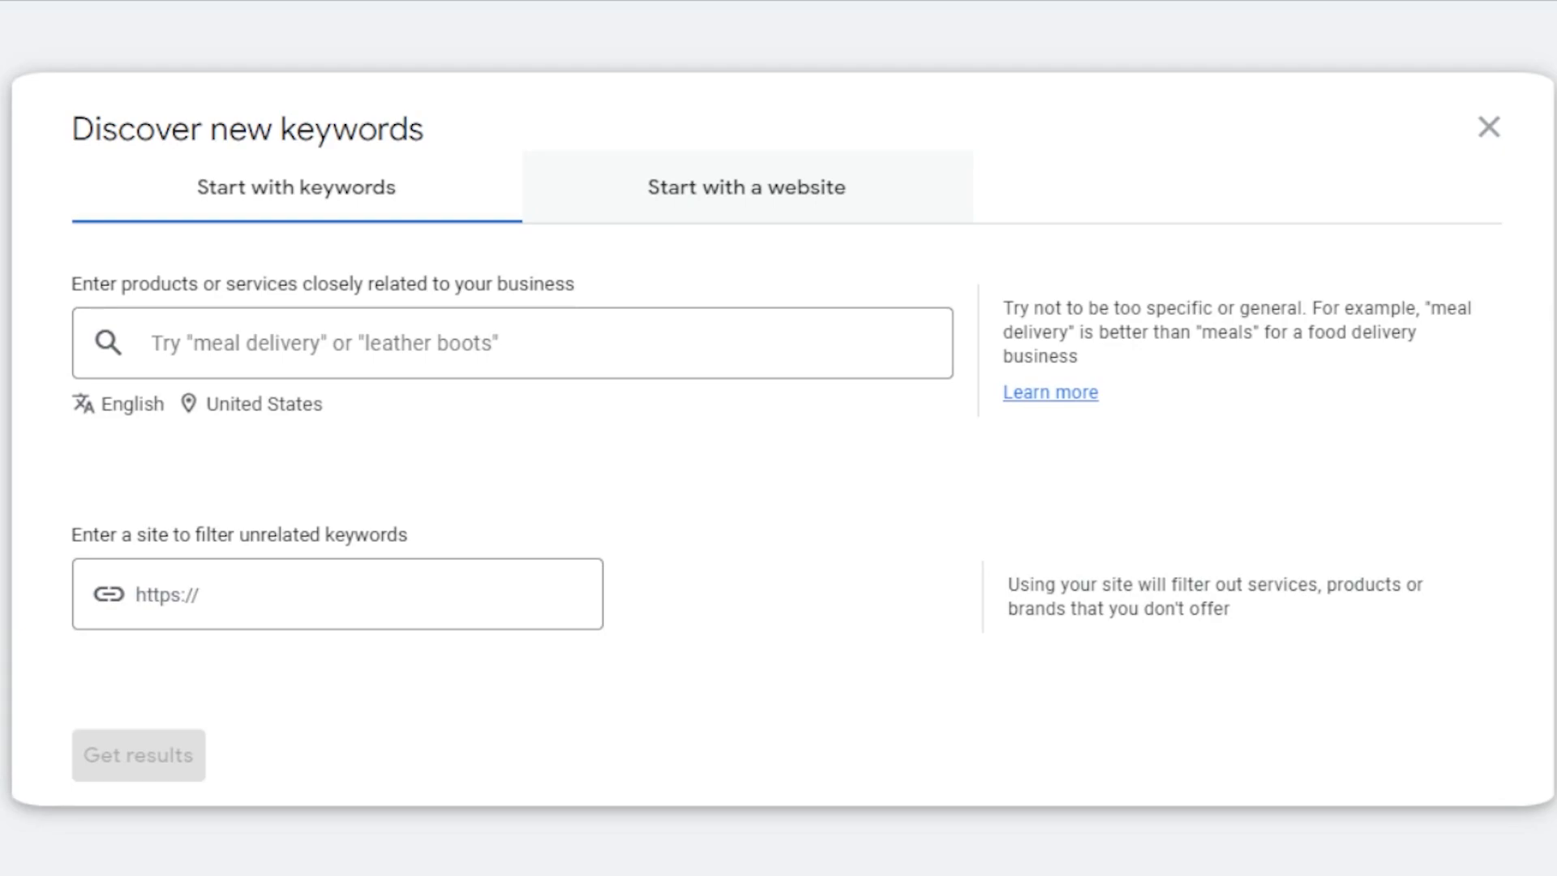
{"action": "left_click", "coordinate": [730, 198]}
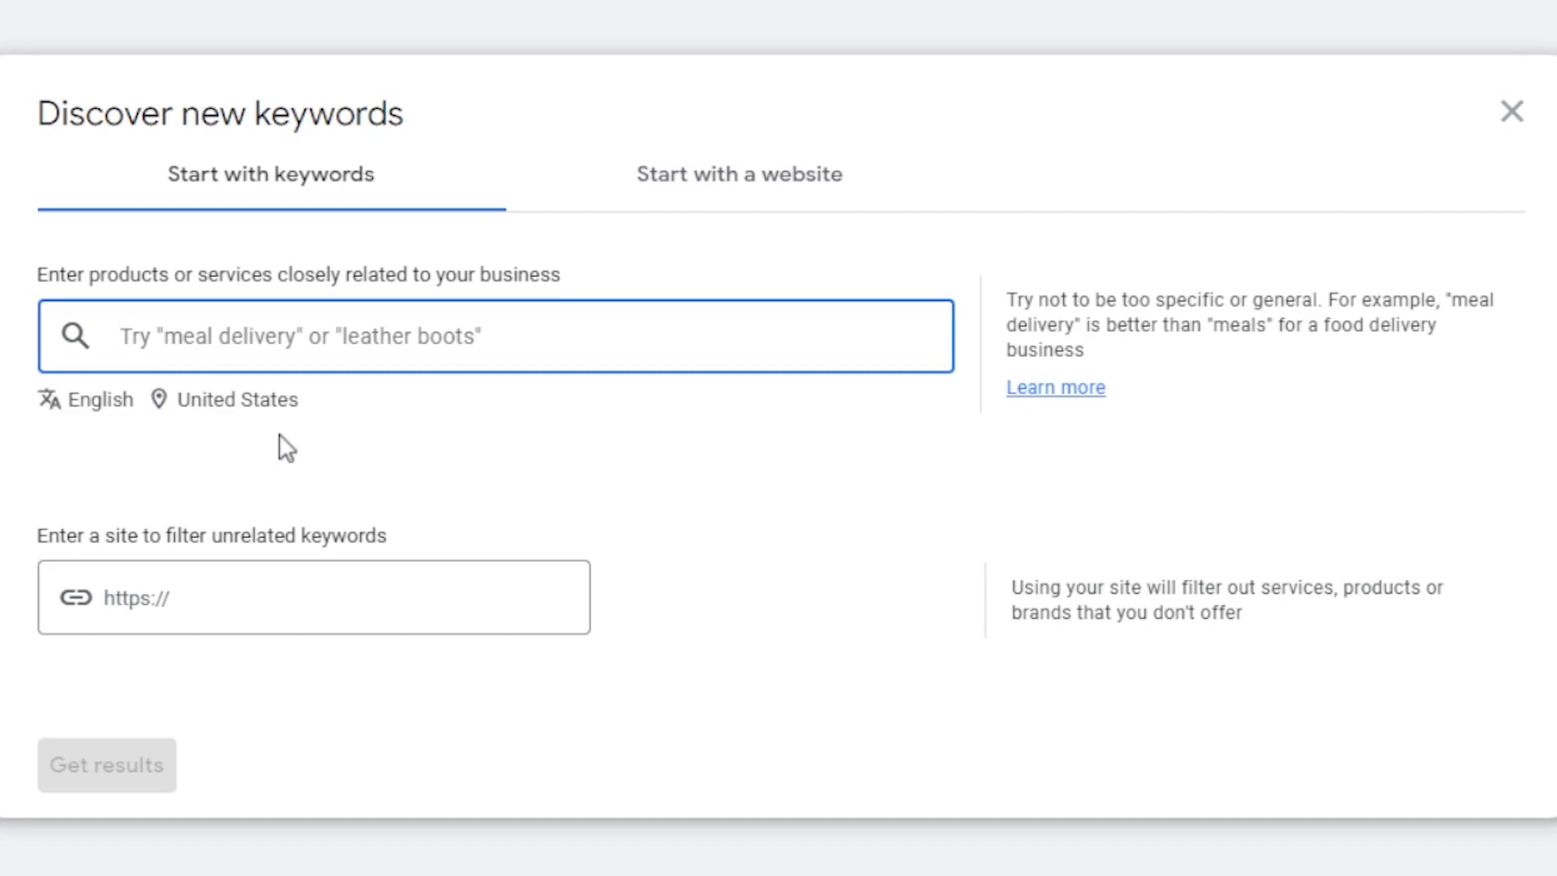
Step: Get keyword ideas for "freelance graphic designer", reviewing the optional site filter and leaving it empty
{"action": "type", "text": "freelance"}
{"action": "key", "text": "BackSpace"}
{"action": "type", "text": "lance graphic designer"}
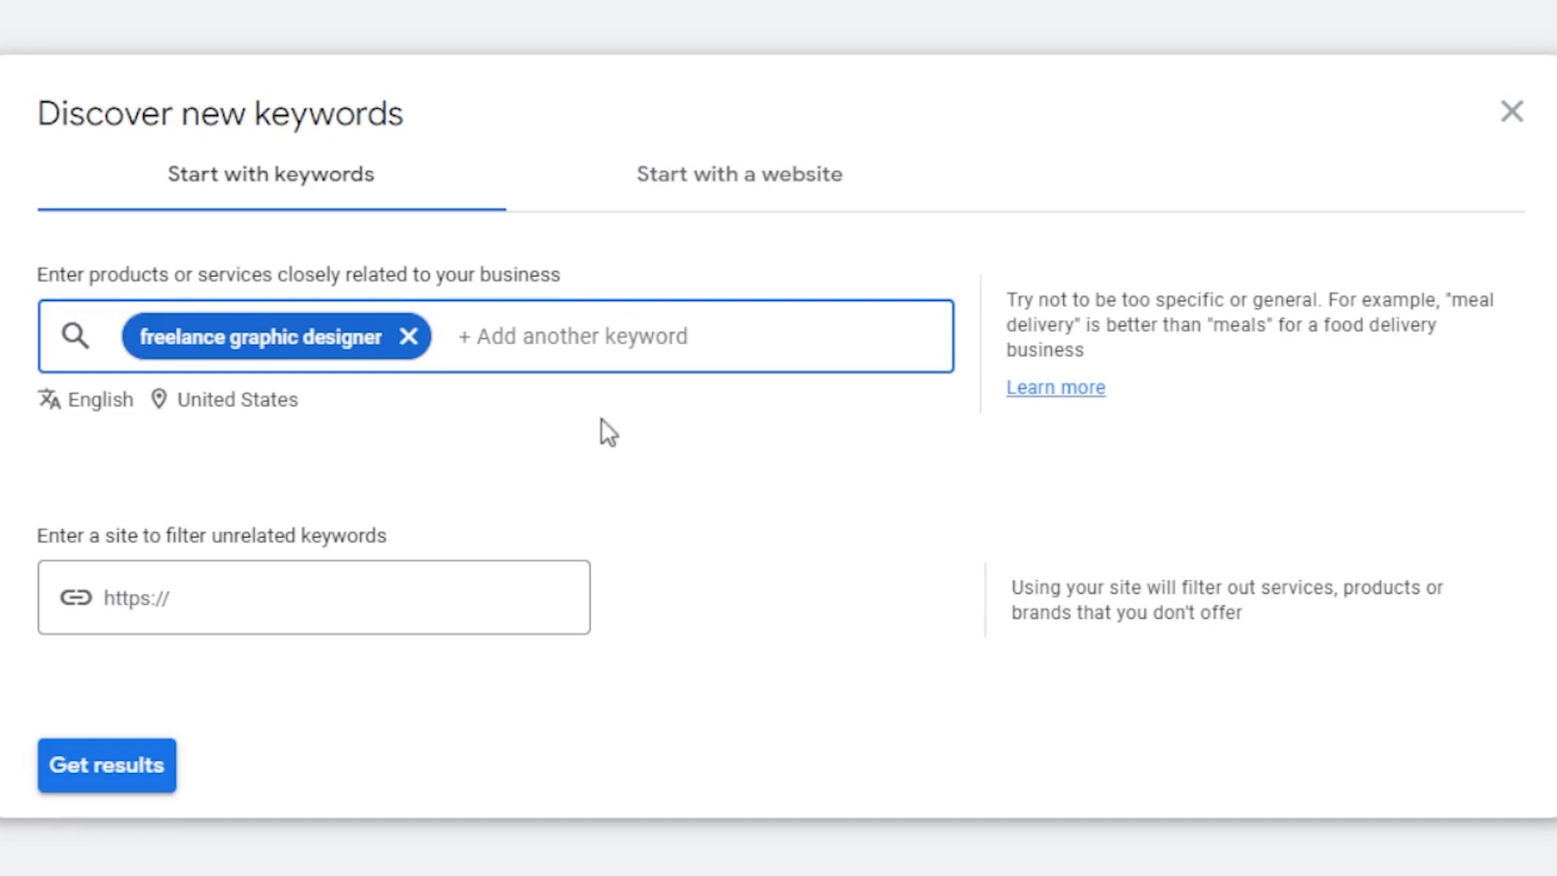
{"action": "left_click_drag", "start_coordinate": [34, 537], "coordinate": [440, 534]}
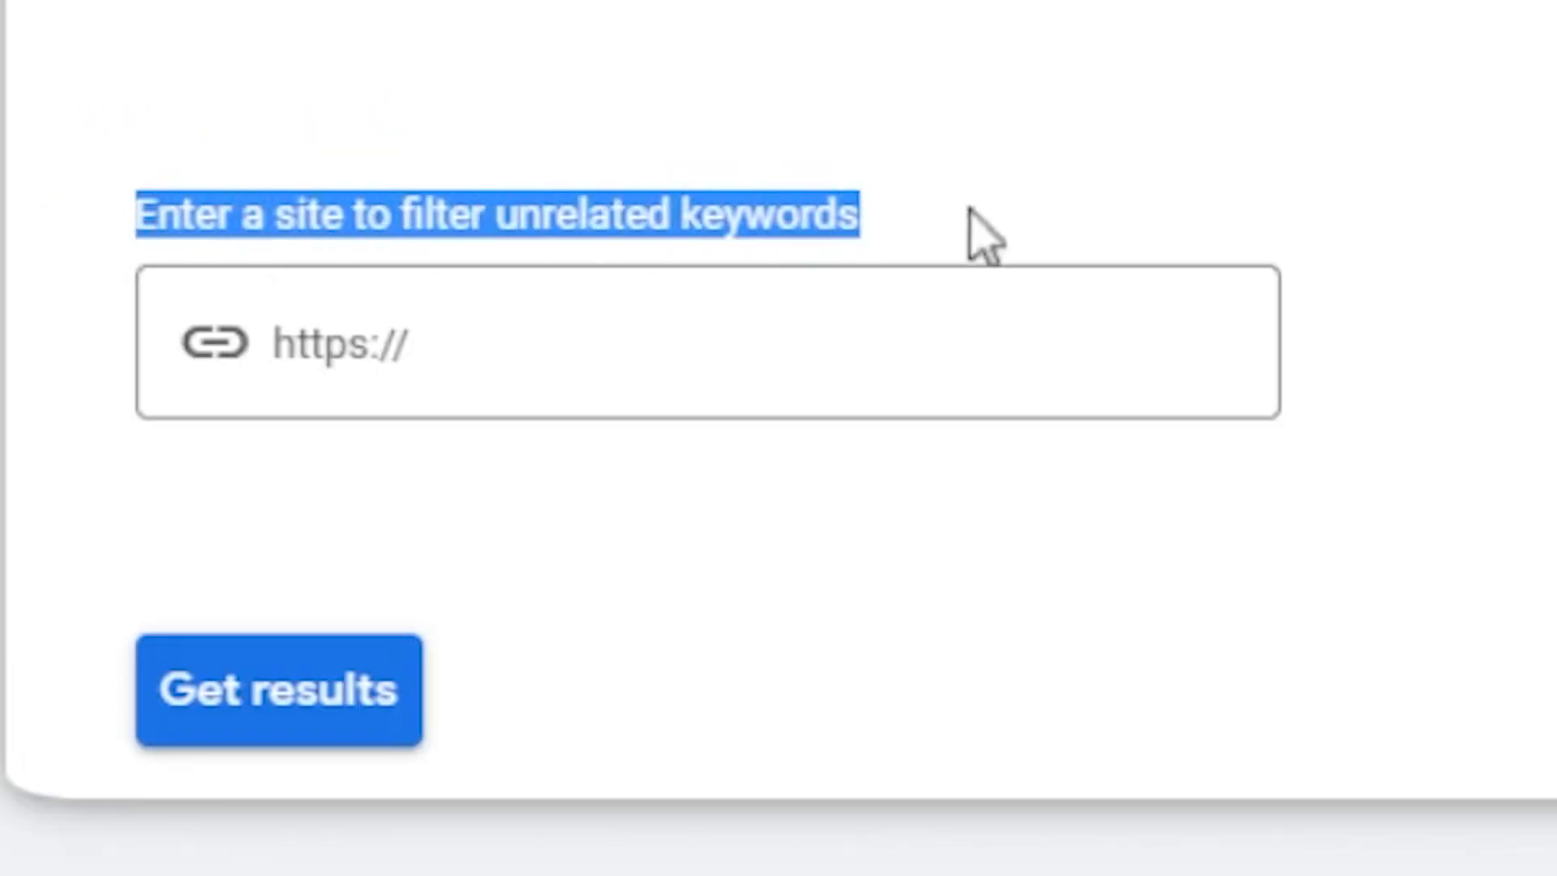
{"action": "left_click", "coordinate": [650, 357]}
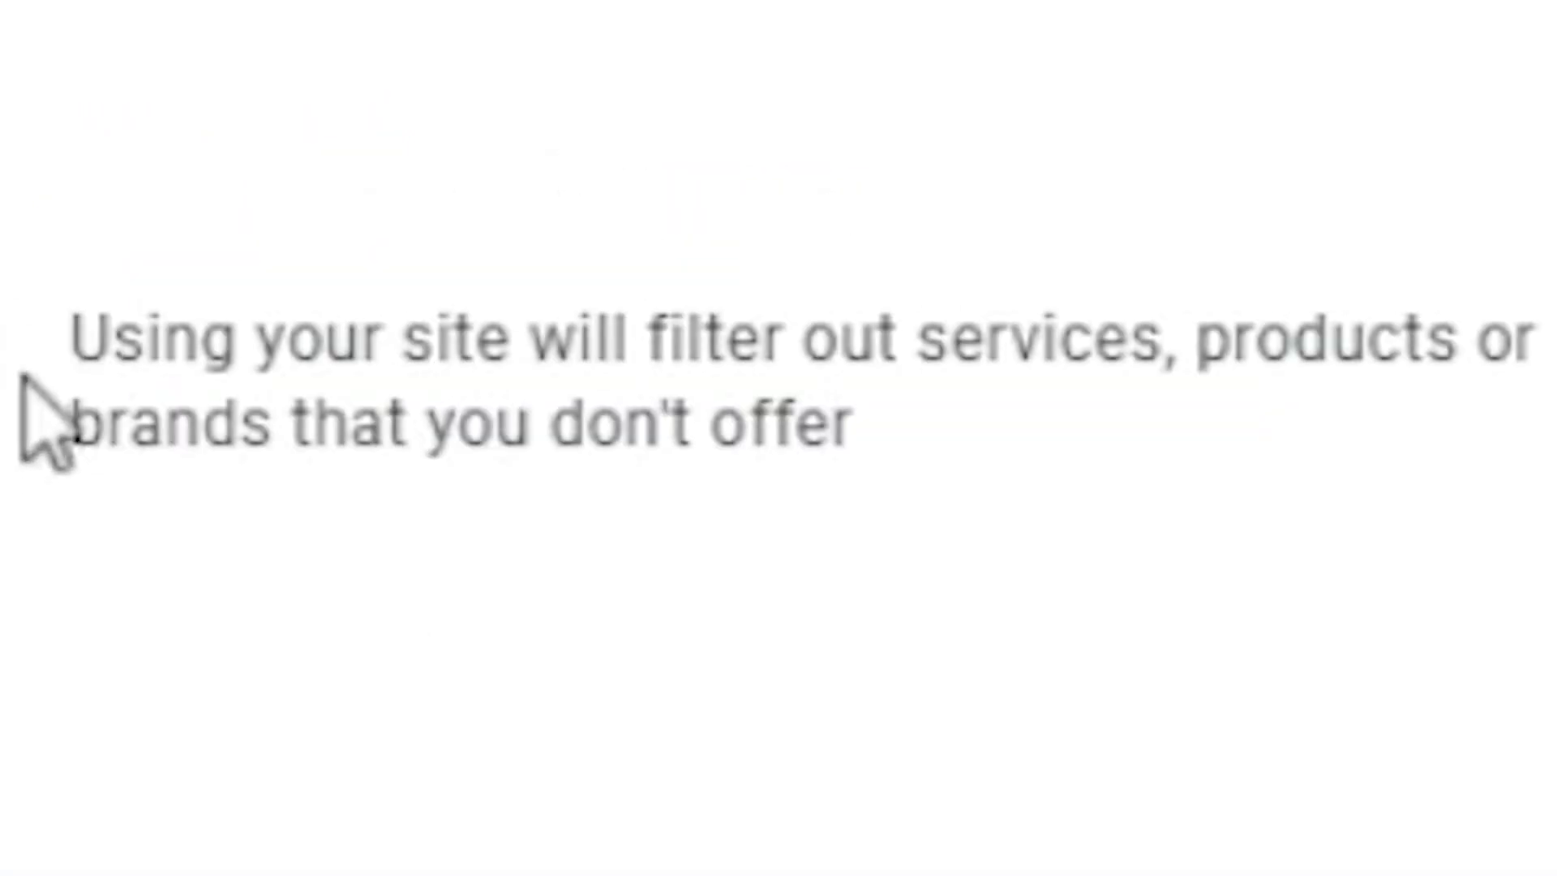
{"action": "left_click_drag", "start_coordinate": [876, 339], "coordinate": [1553, 492]}
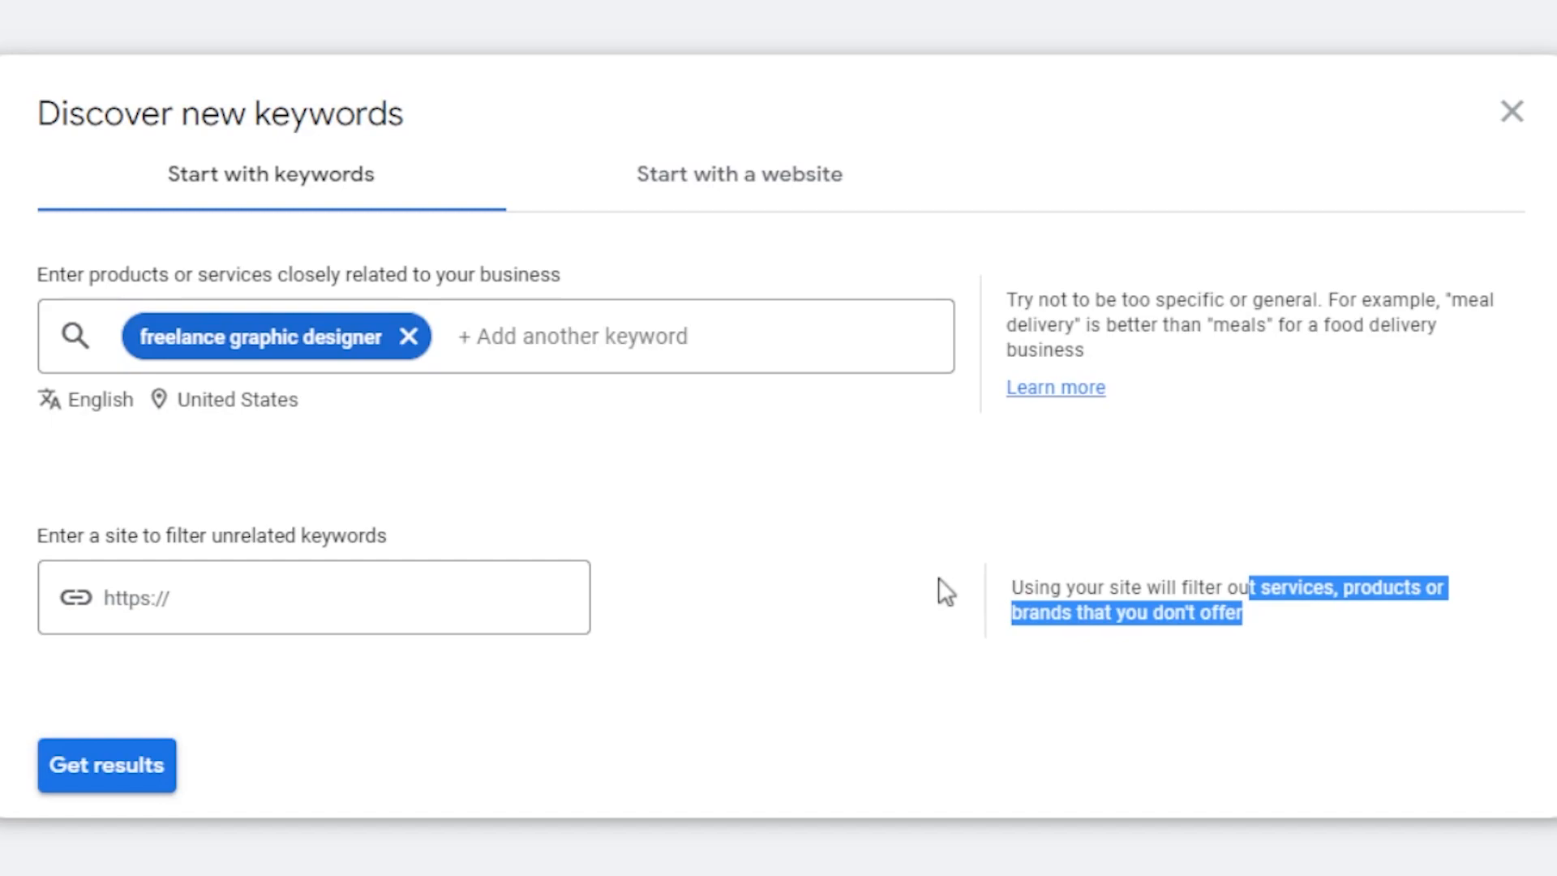
{"action": "left_click", "coordinate": [338, 608]}
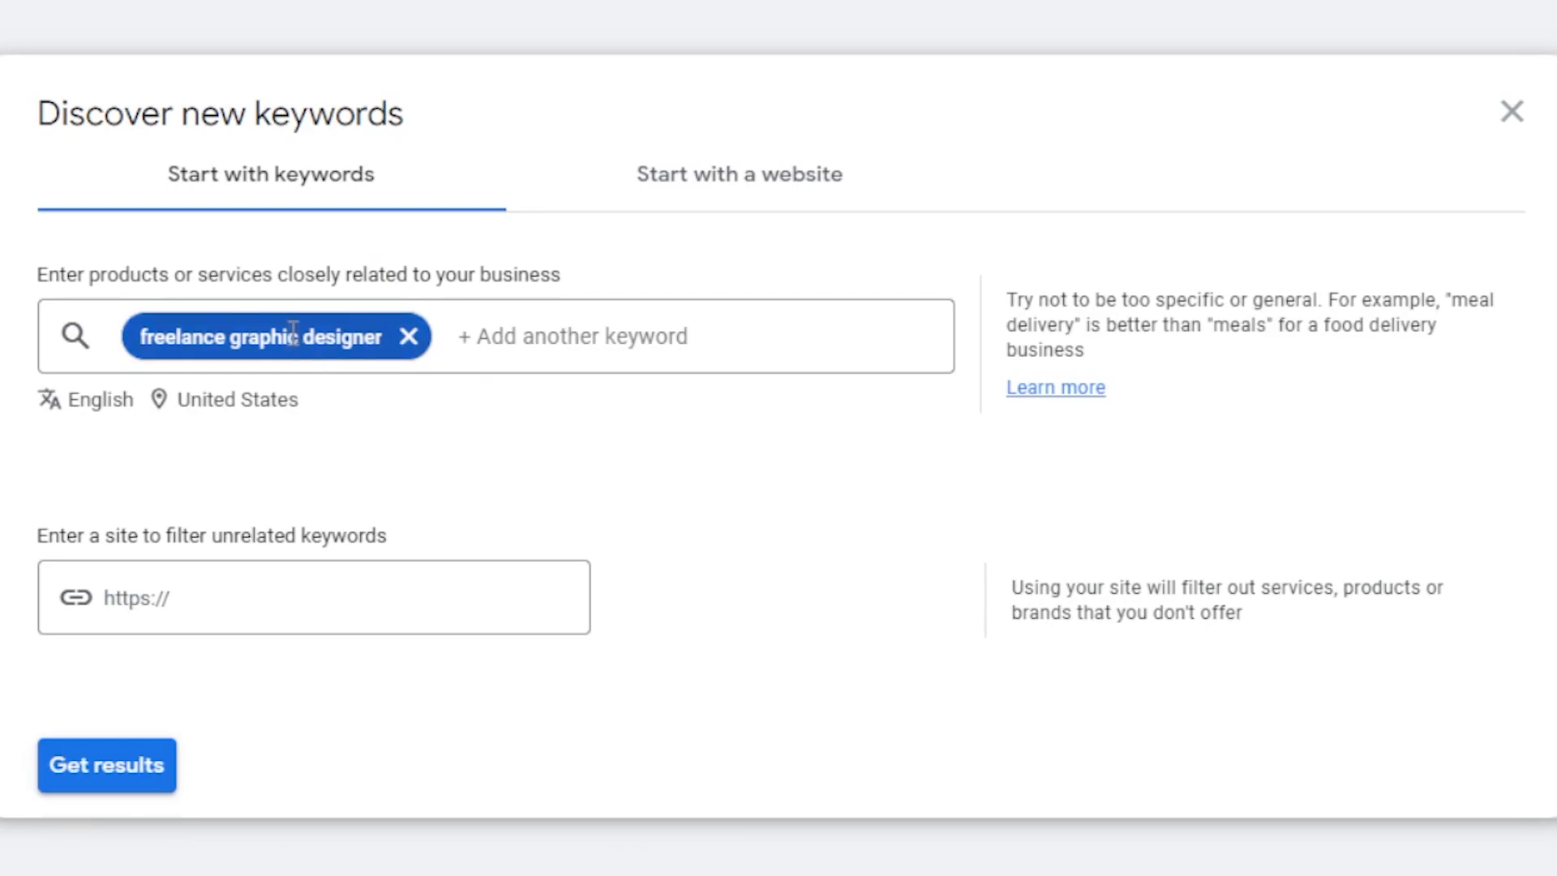
{"action": "left_click", "coordinate": [126, 780]}
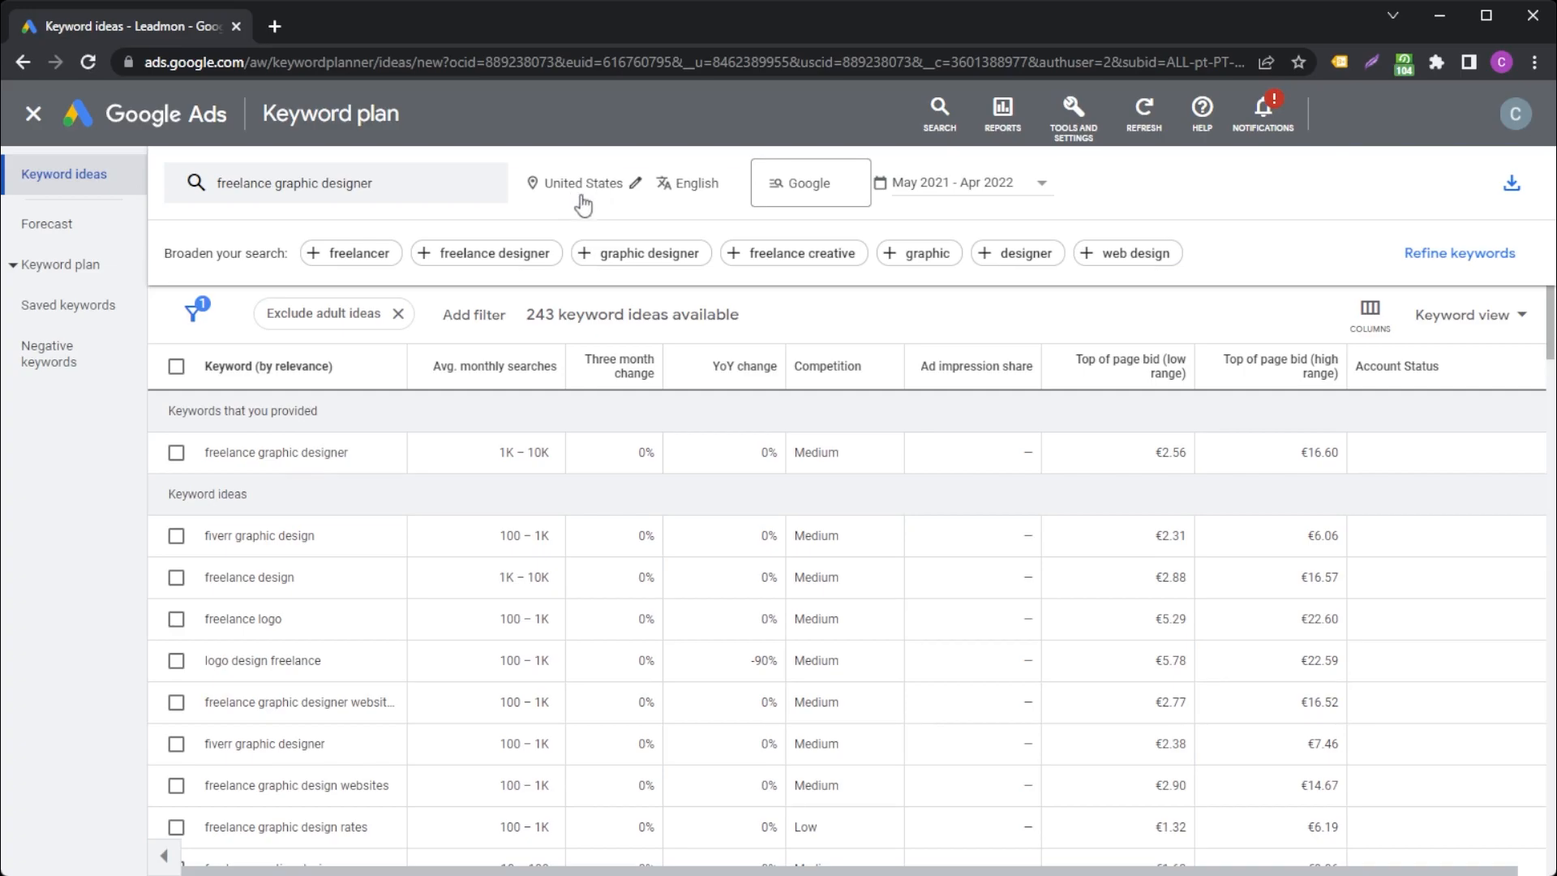
Step: Try to add Canada to the targeted locations of the keyword ideas
{"action": "left_click", "coordinate": [633, 187]}
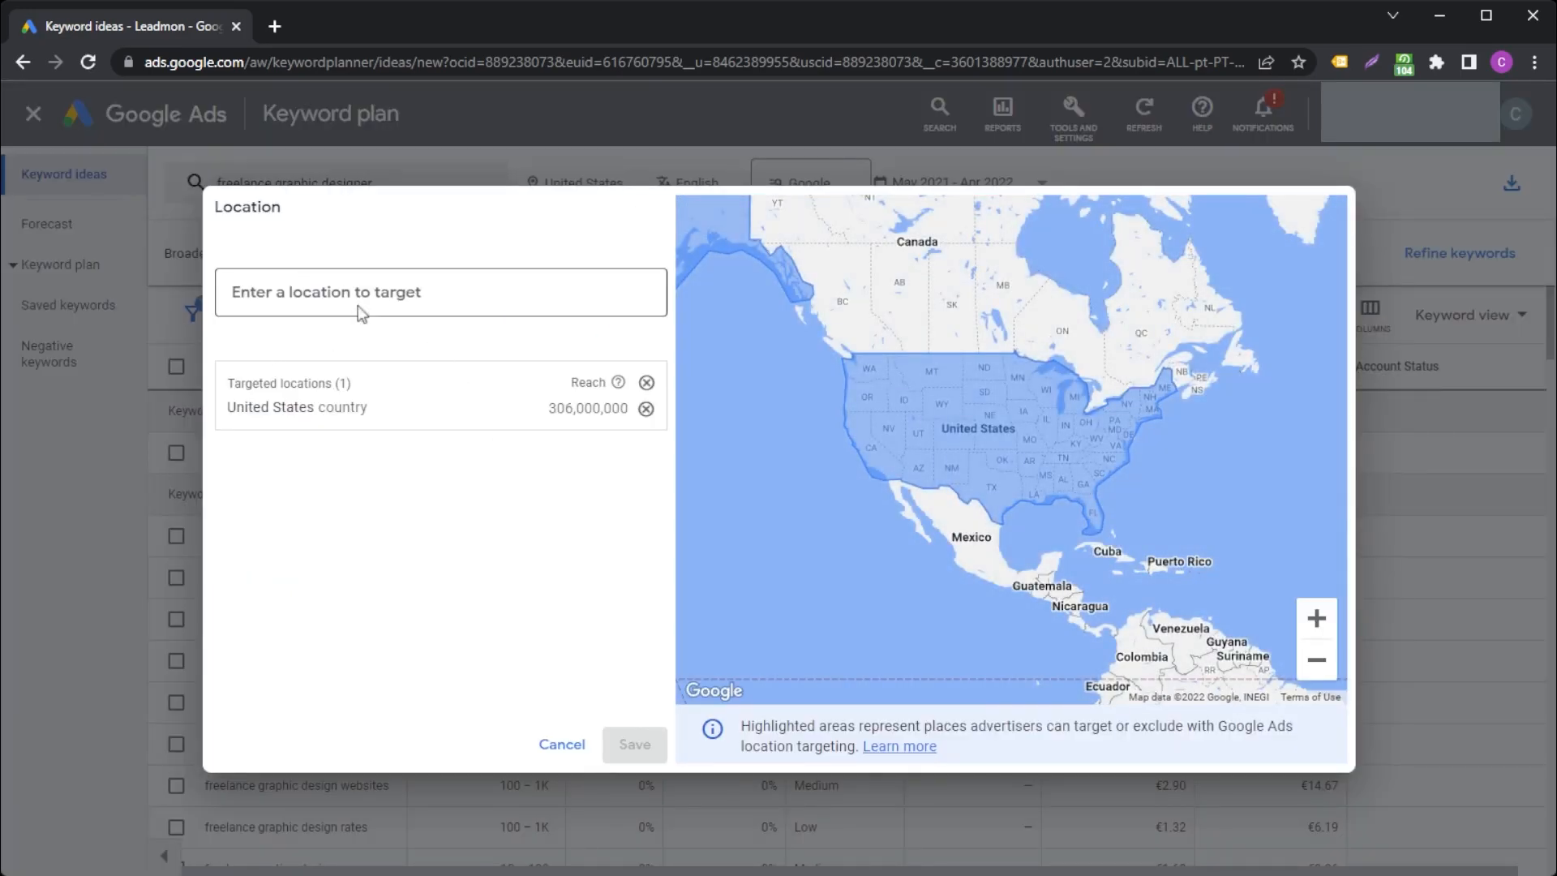
{"action": "left_click", "coordinate": [289, 291]}
{"action": "type", "text": "ca"}
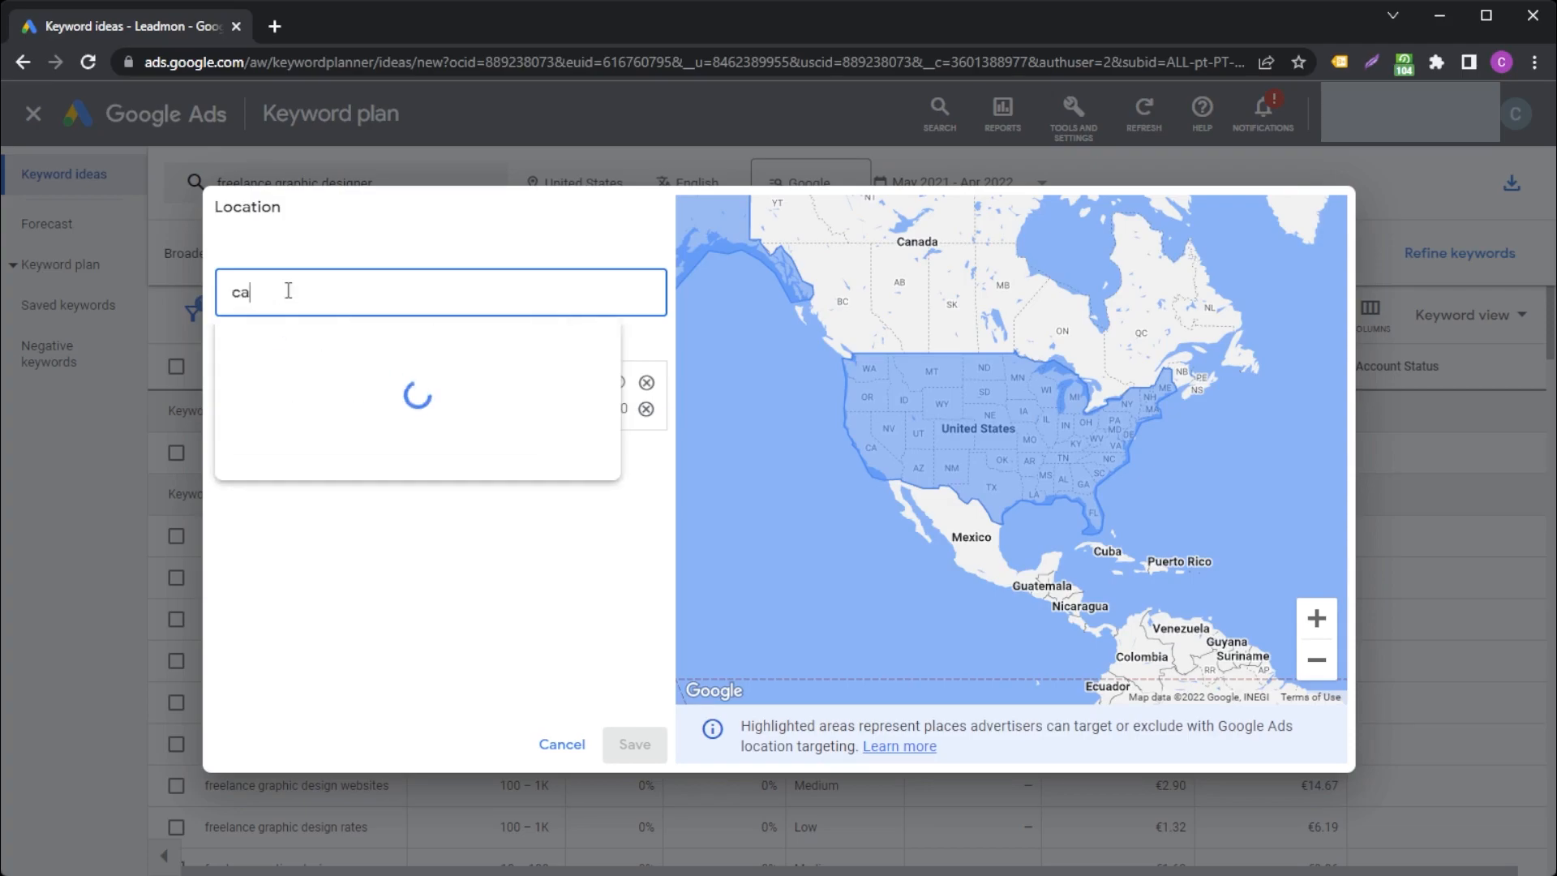
{"action": "left_click", "coordinate": [290, 413]}
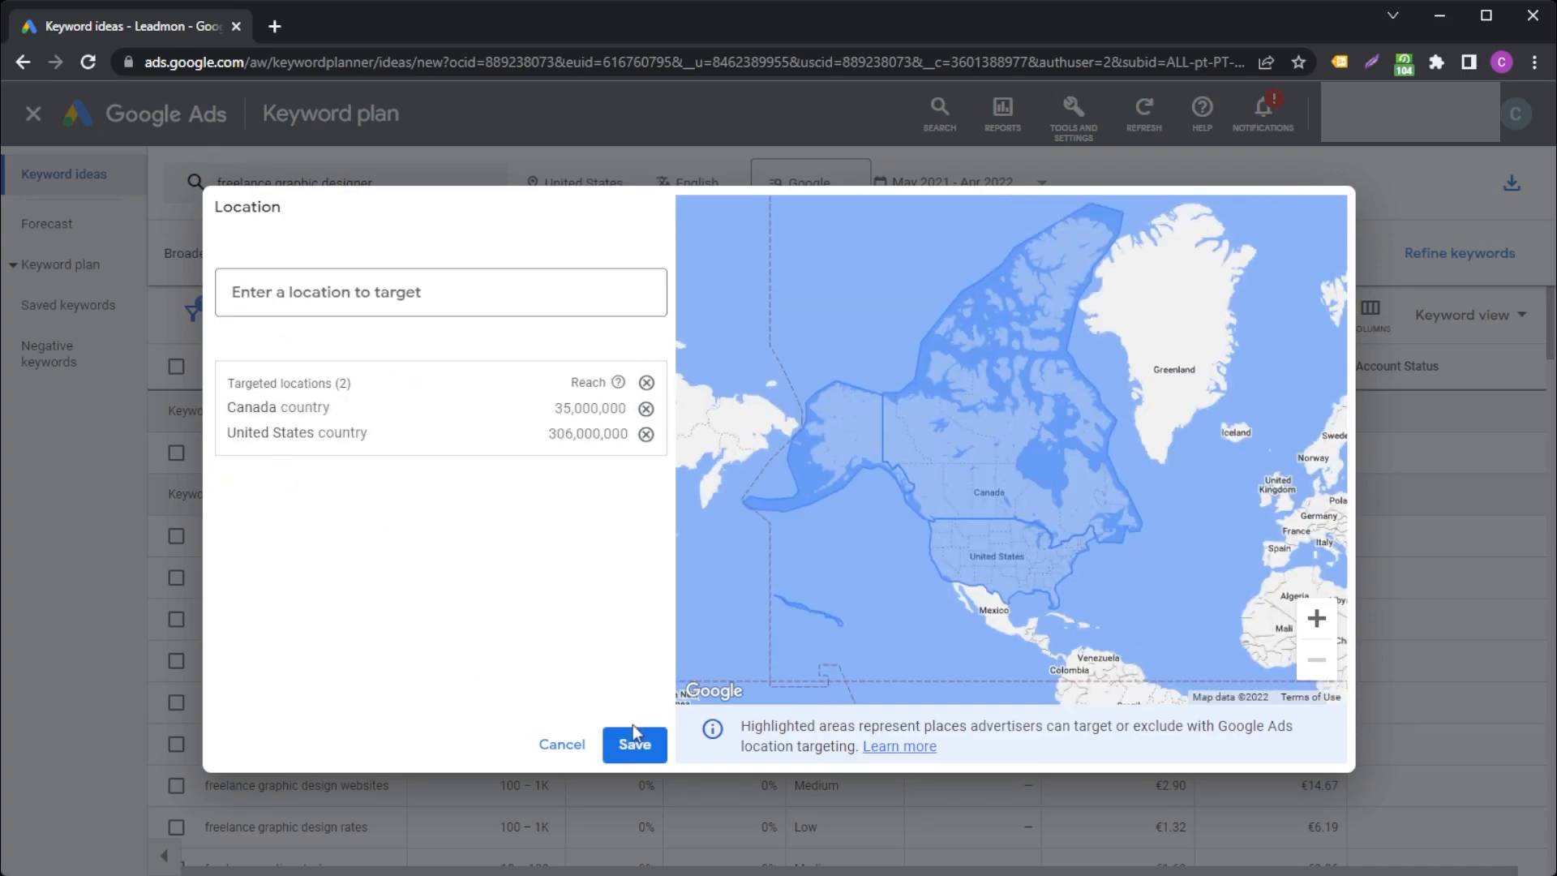
Step: Try the custom and last-month date ranges for the keyword statistics
{"action": "left_click", "coordinate": [999, 181]}
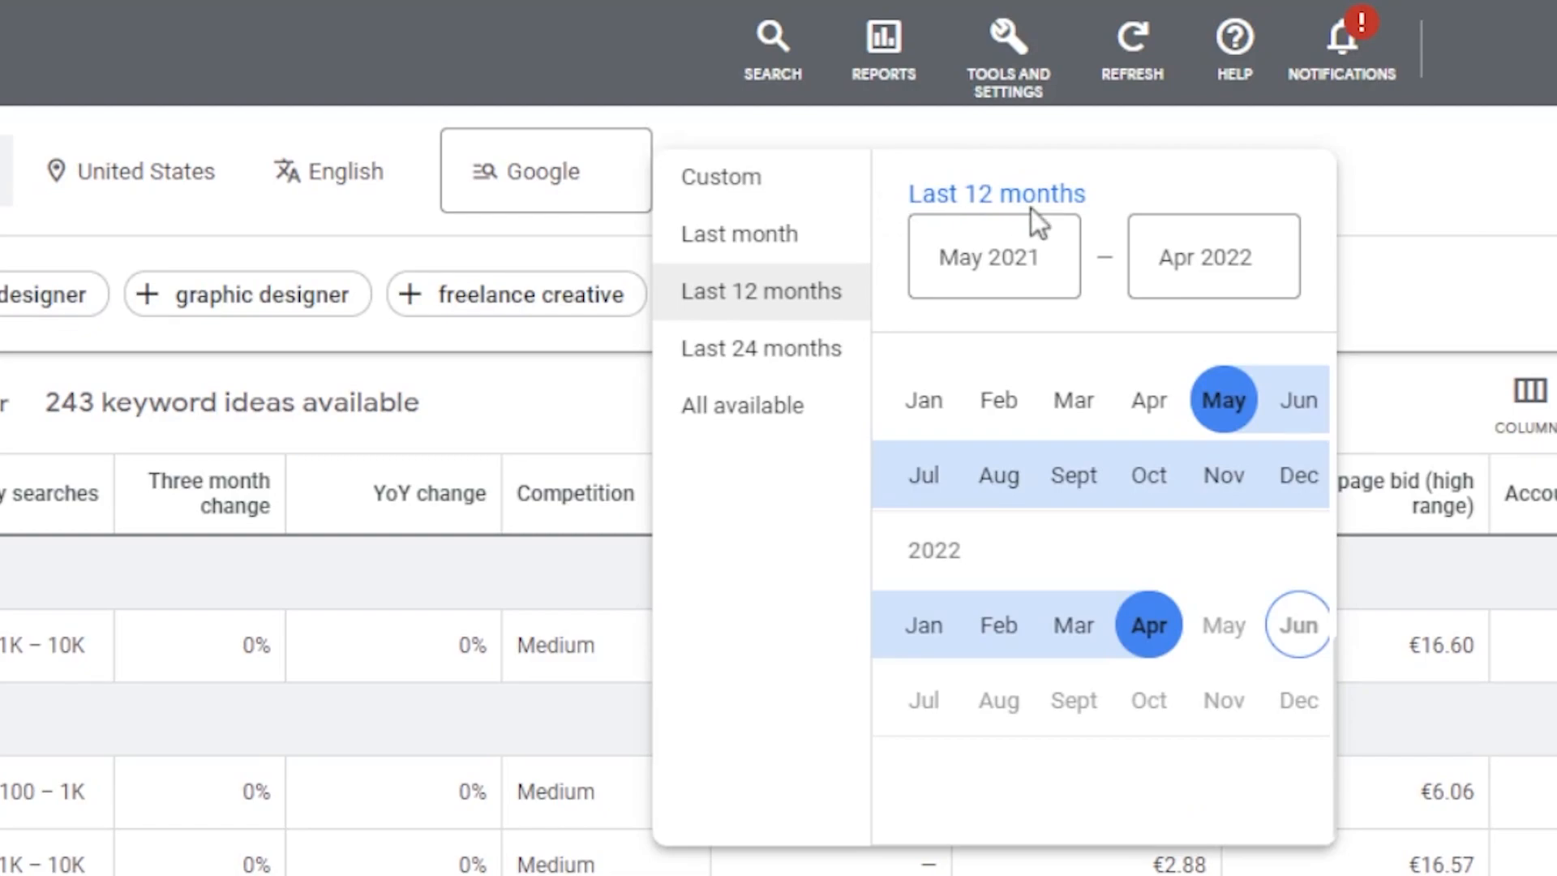
{"action": "left_click", "coordinate": [703, 189]}
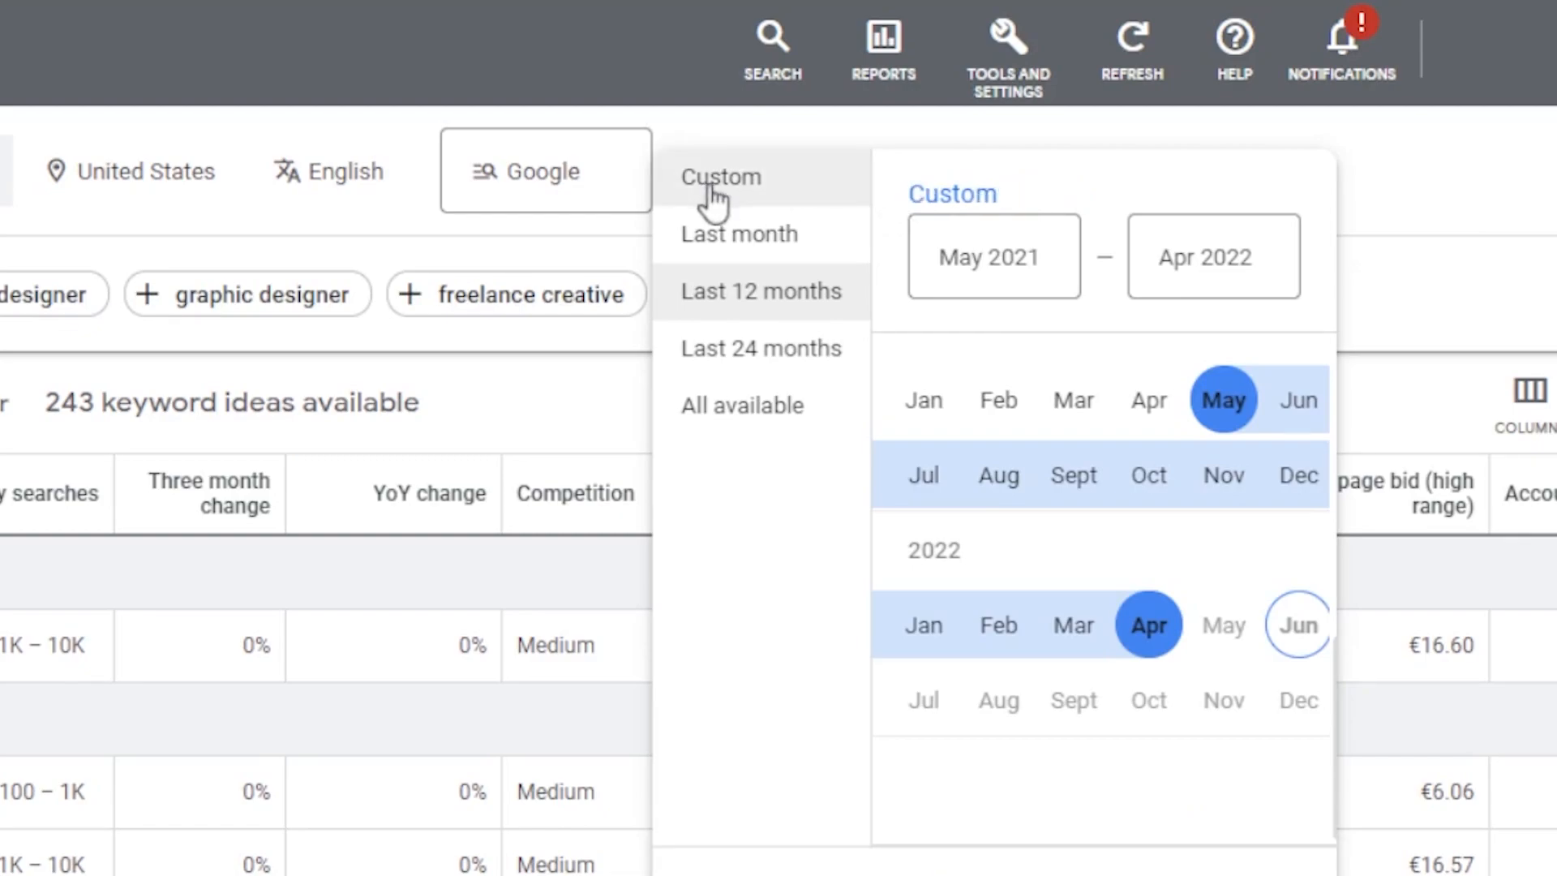
{"action": "left_click", "coordinate": [720, 237]}
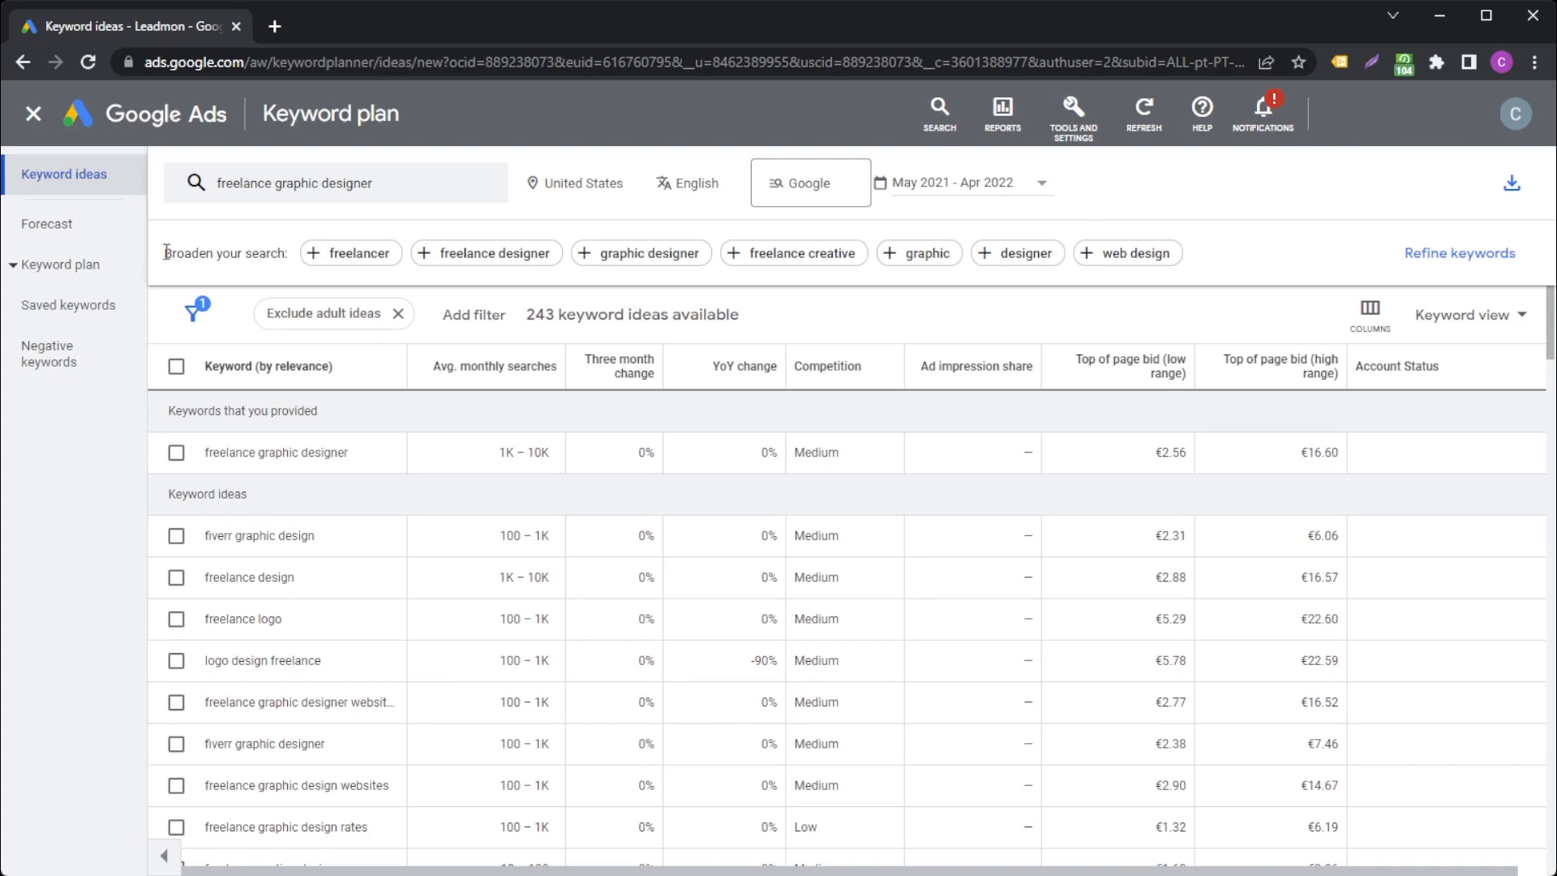
Step: Broaden the keyword search with the suggested term "graphic designer" and refresh the keyword ideas
{"action": "left_click_drag", "start_coordinate": [165, 252], "coordinate": [298, 253]}
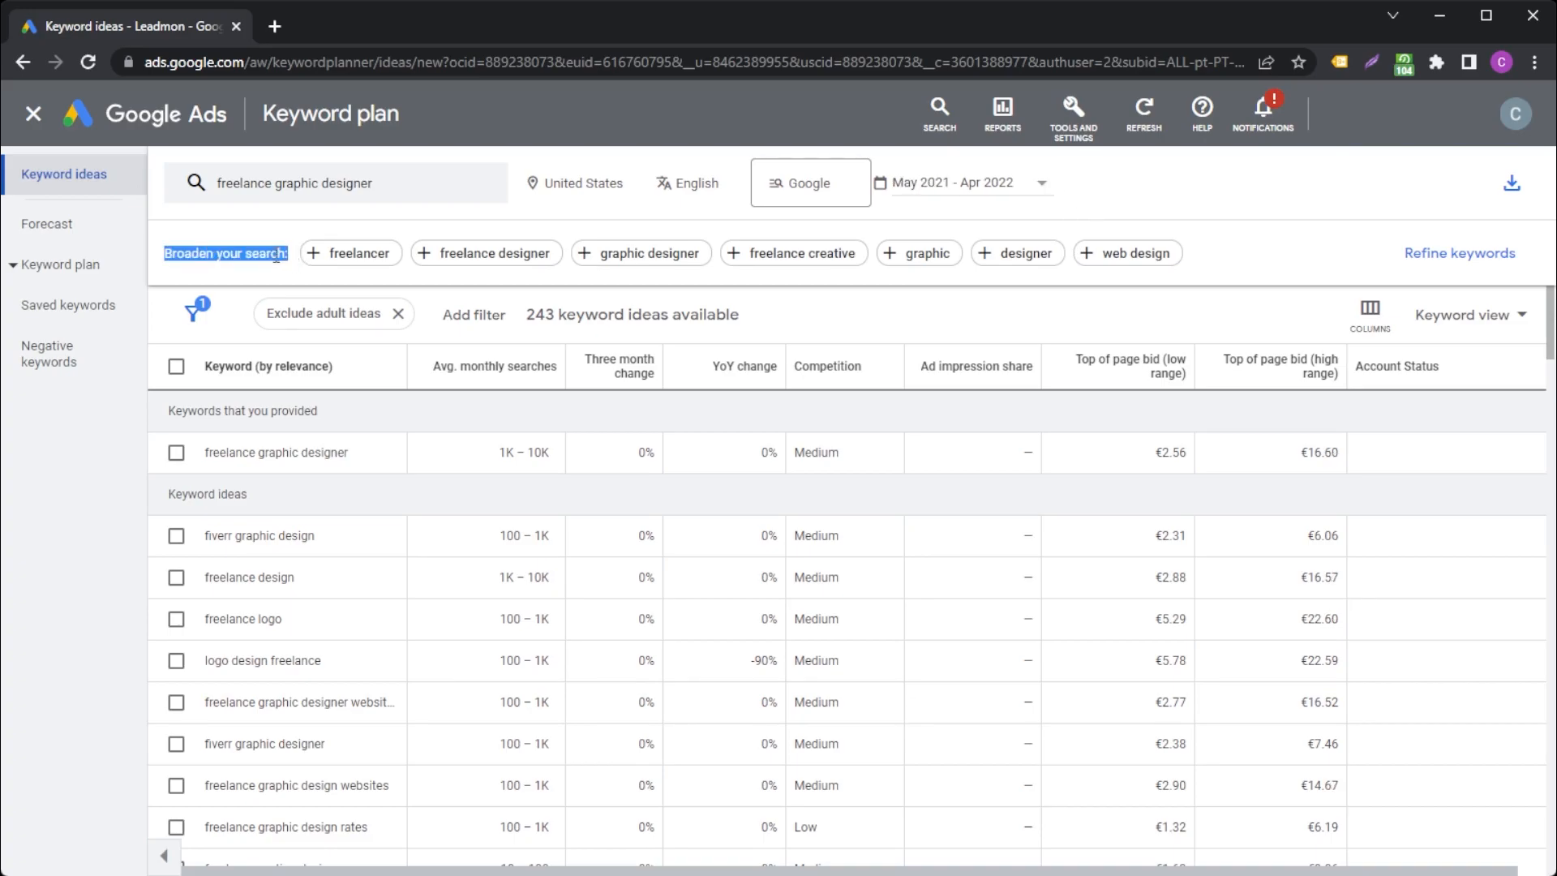
{"action": "left_click", "coordinate": [254, 248]}
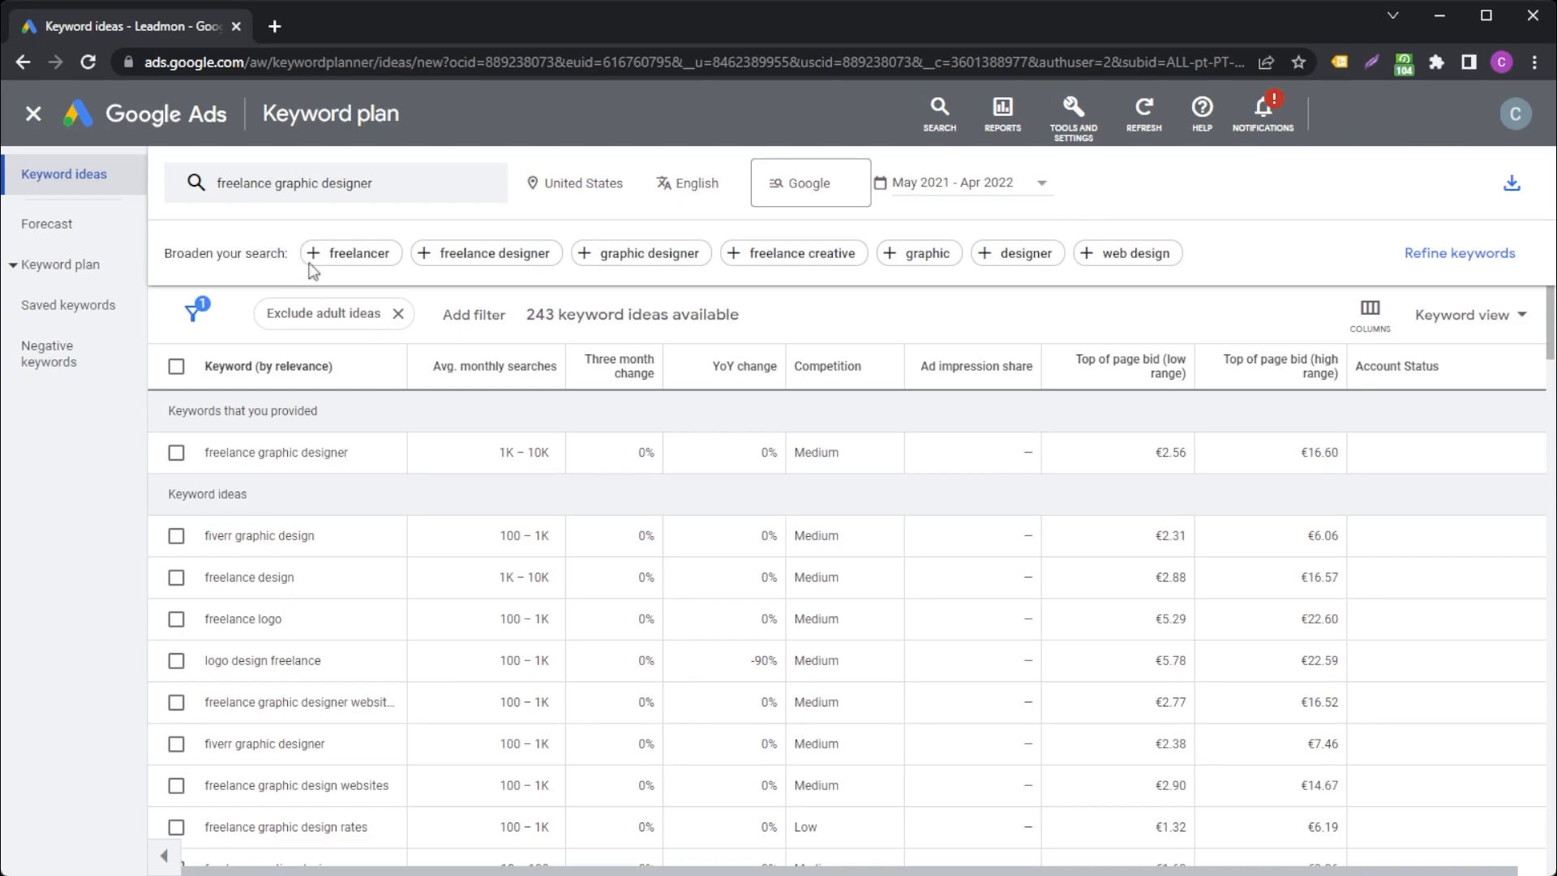
{"action": "left_click", "coordinate": [633, 264]}
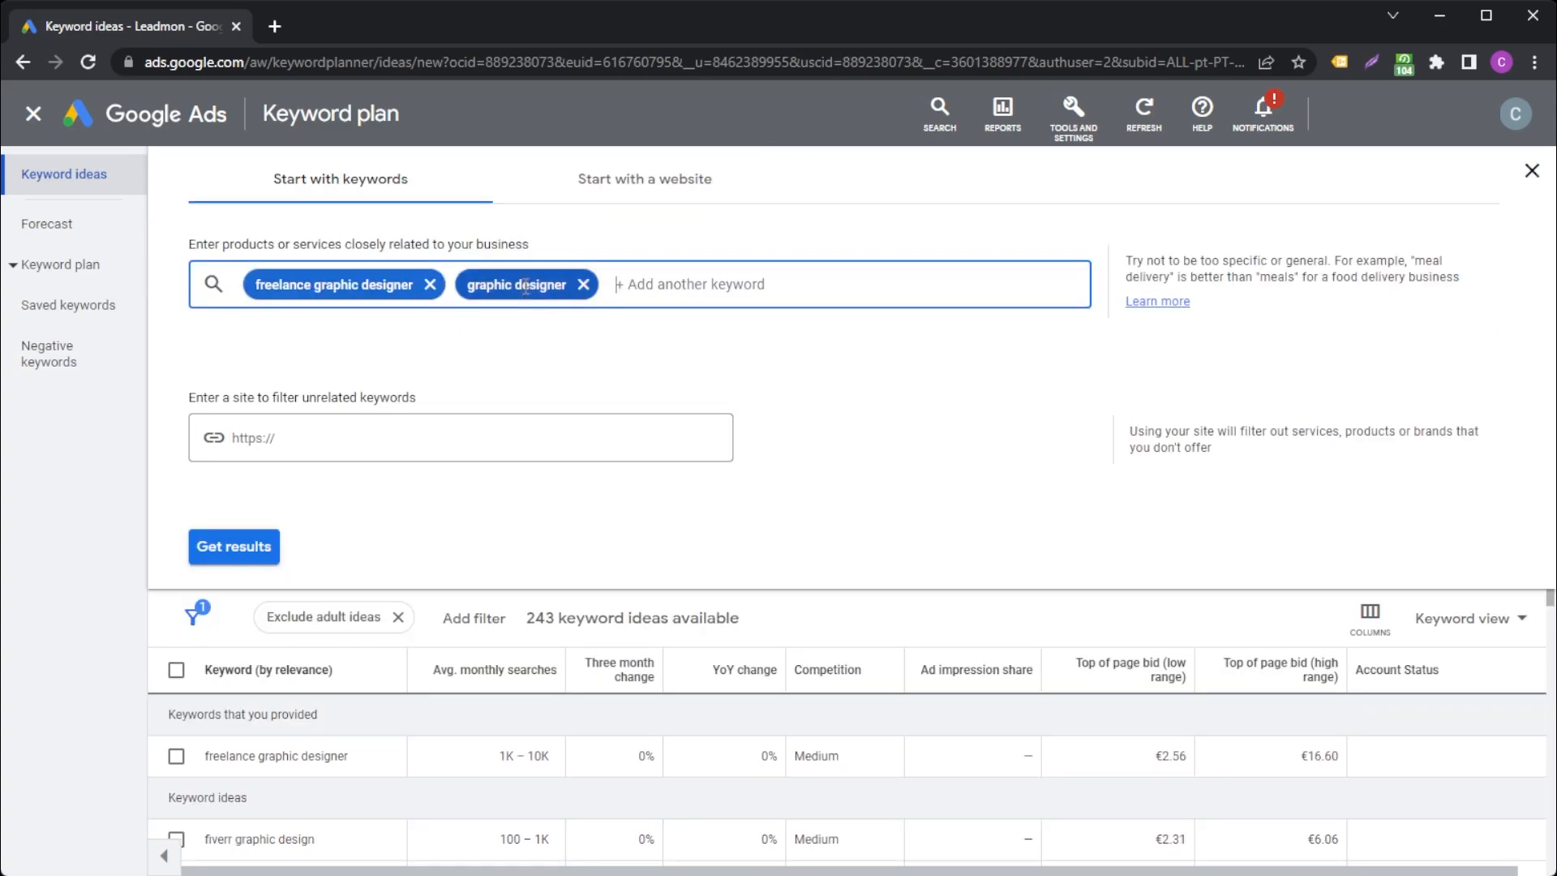
{"action": "left_click", "coordinate": [233, 552]}
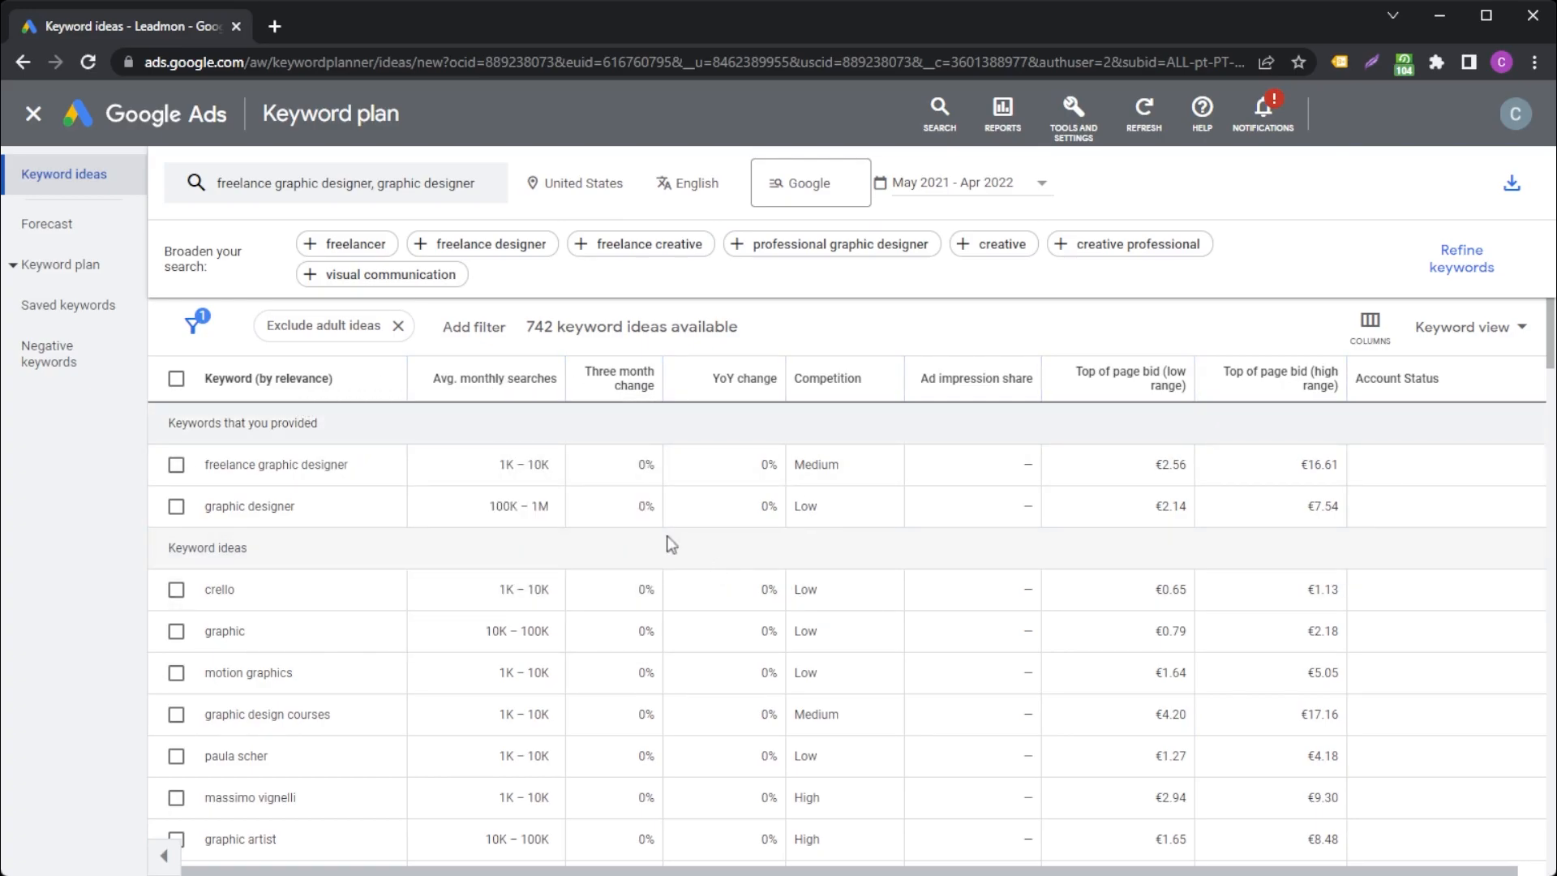
Step: Compare the average monthly searches of "freelance graphic designer" and "graphic designer"
{"action": "left_click_drag", "start_coordinate": [496, 464], "coordinate": [573, 475]}
{"action": "left_click", "coordinate": [513, 461]}
{"action": "left_click_drag", "start_coordinate": [489, 512], "coordinate": [565, 518]}
Step: Sort the keyword ideas by three-month change in descending order and examine the growth of the listed keywords
{"action": "left_click", "coordinate": [635, 378]}
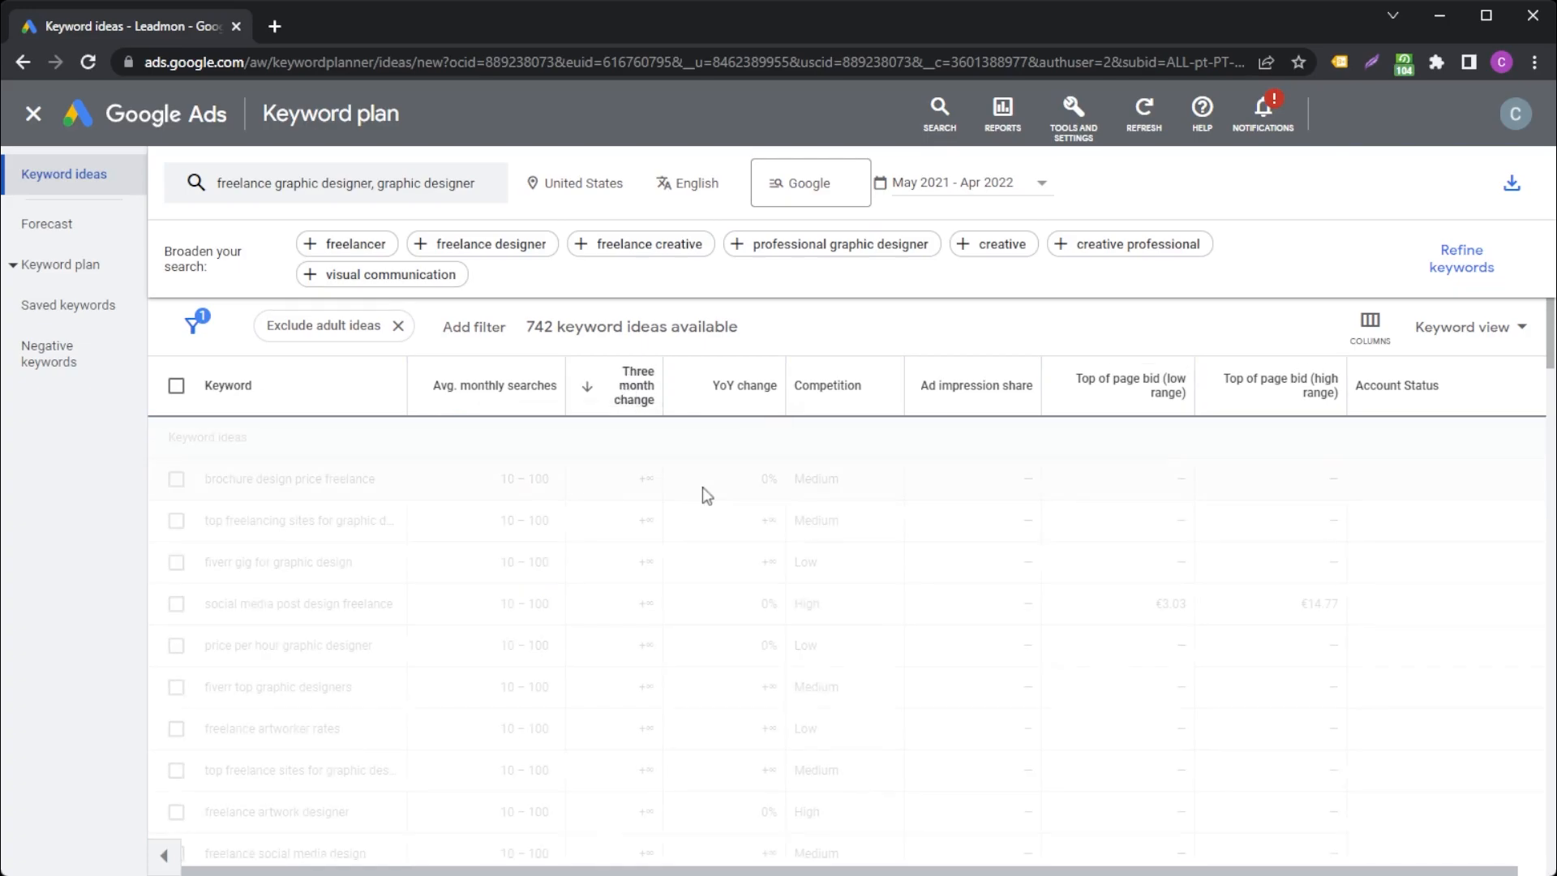
{"action": "scroll", "coordinate": [617, 503], "scroll_direction": "down", "scroll_amount": 8}
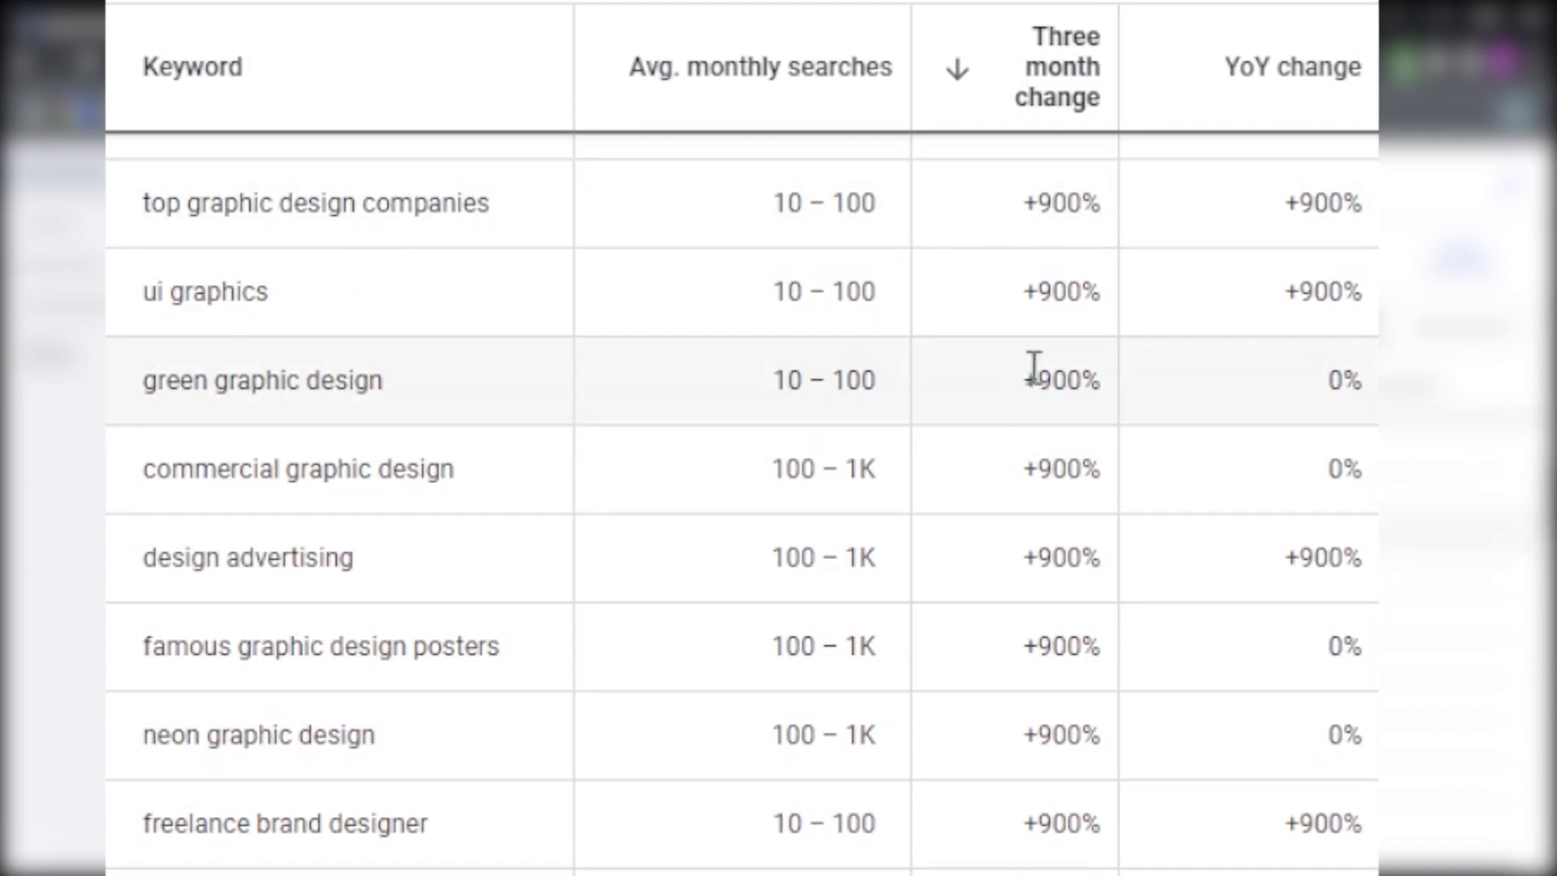
{"action": "left_click_drag", "start_coordinate": [1023, 379], "coordinate": [1100, 381]}
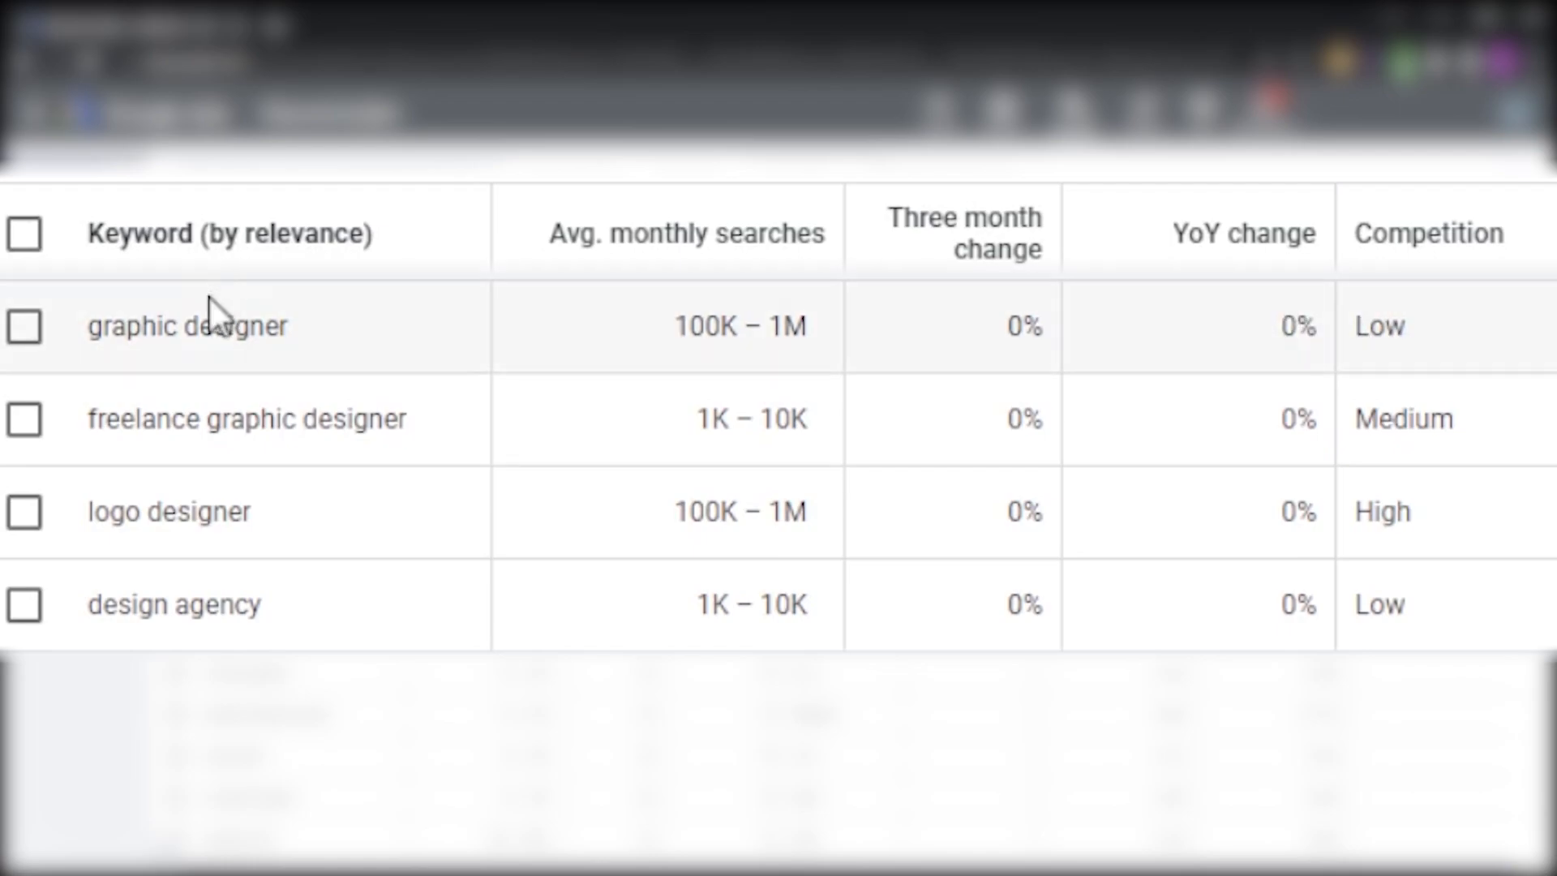
Step: Compare the competition levels of "graphic designer" and "logo designer" and check the latter's average monthly searches
{"action": "left_click_drag", "start_coordinate": [1356, 324], "coordinate": [1407, 326]}
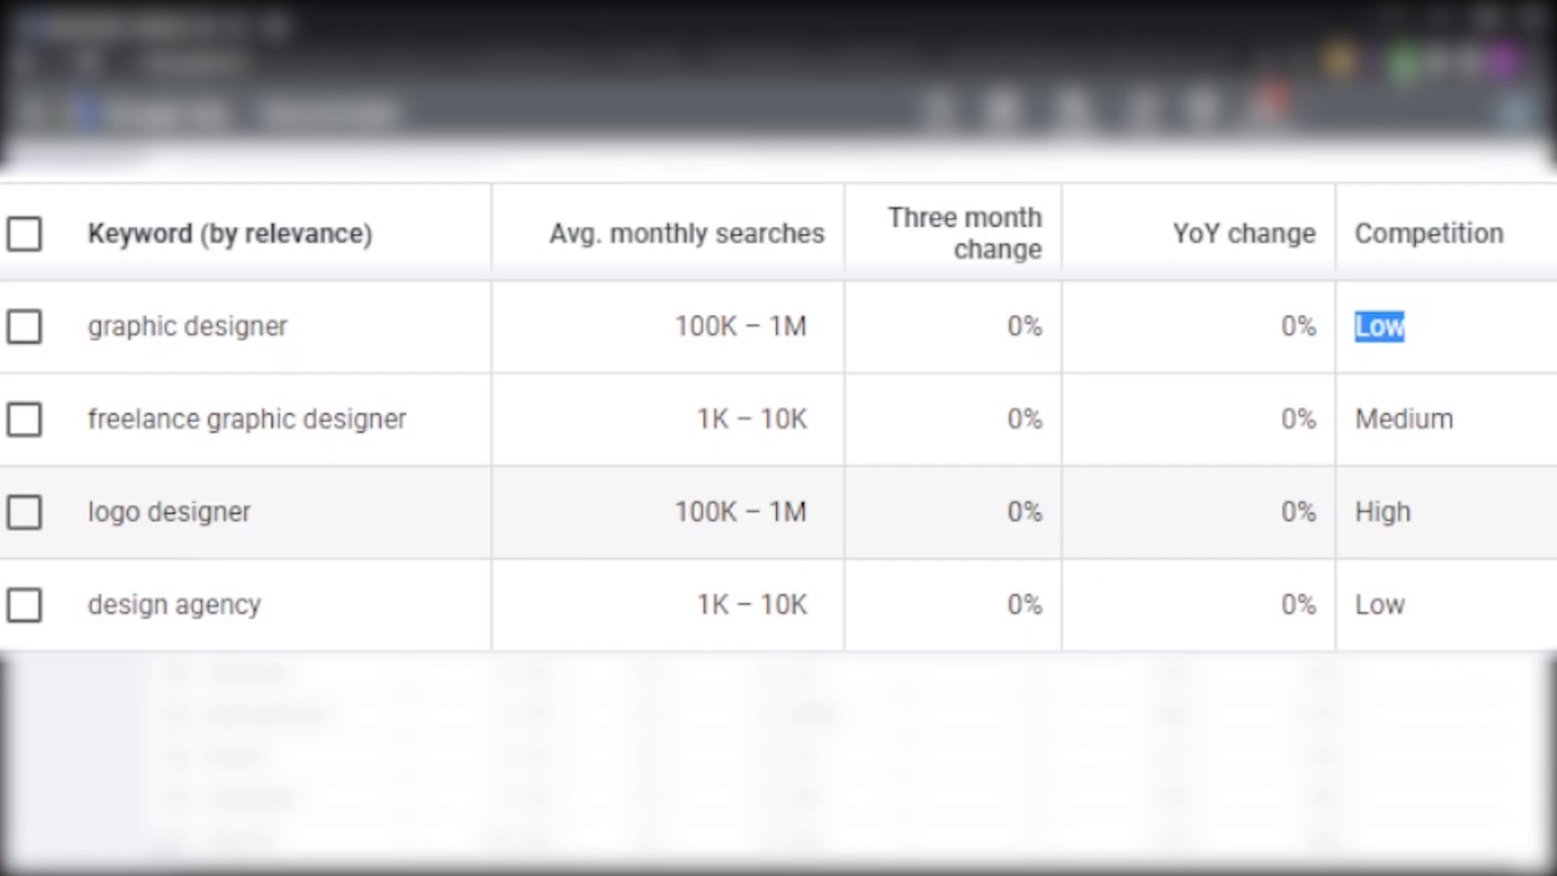
{"action": "double_click", "coordinate": [1389, 511]}
{"action": "left_click", "coordinate": [1416, 506]}
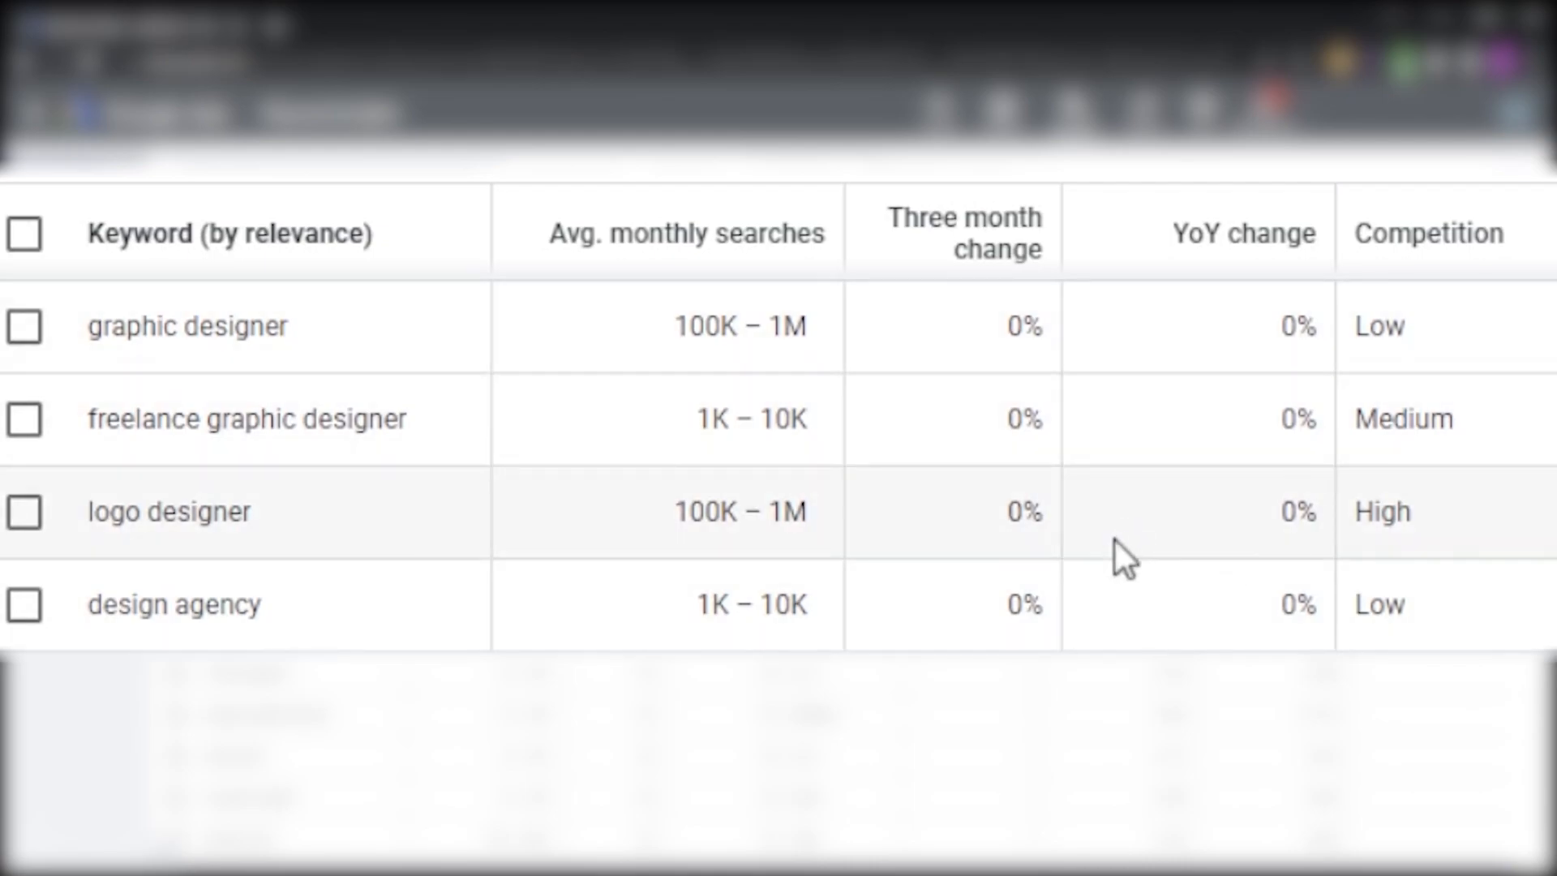
{"action": "triple_click", "coordinate": [815, 538]}
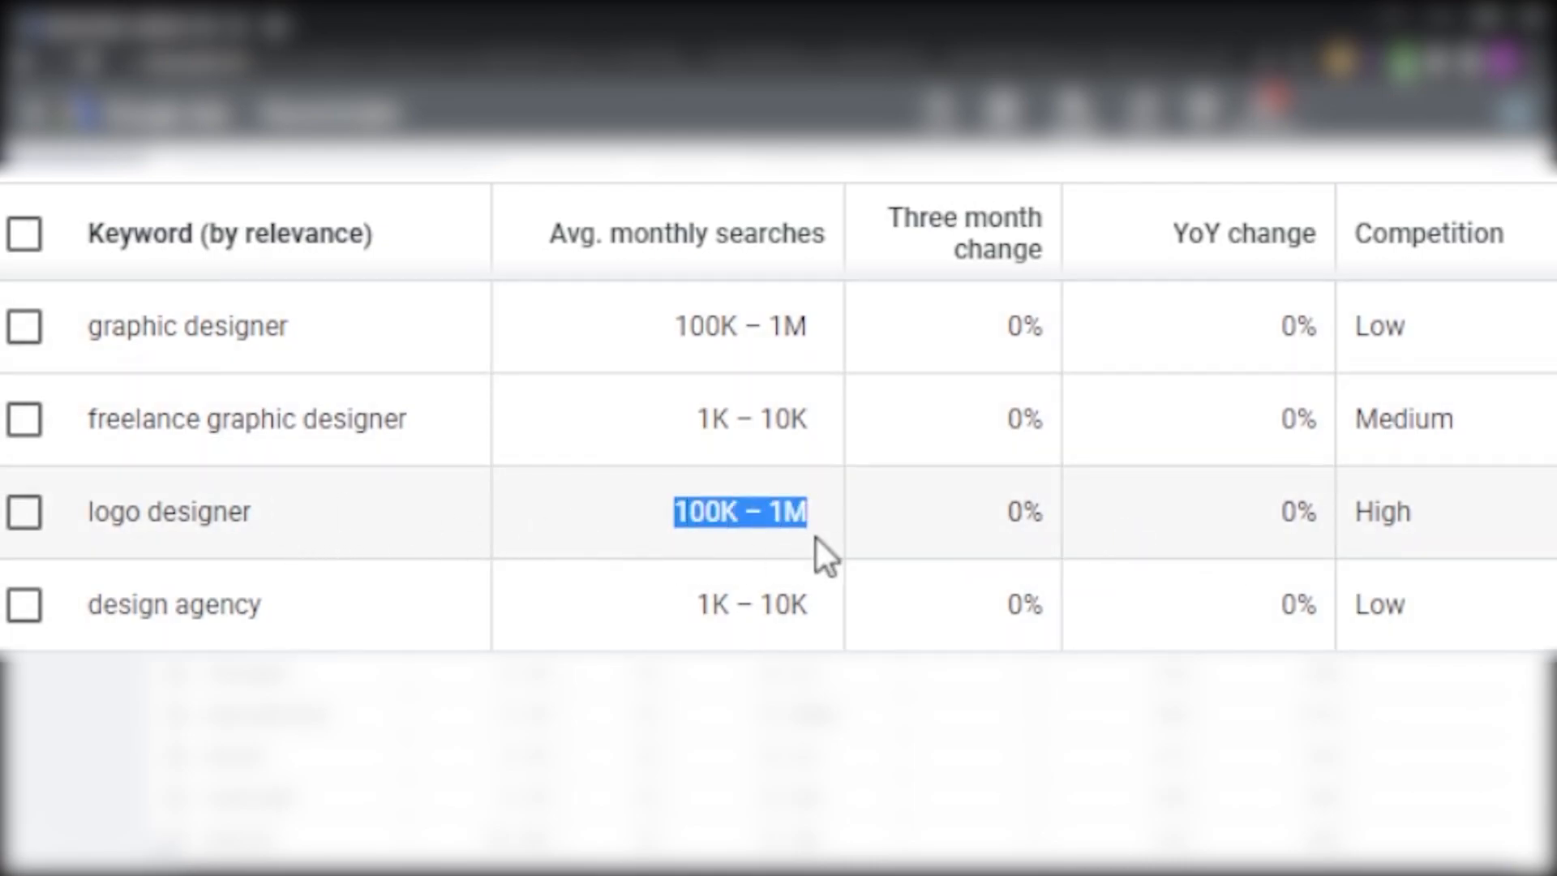
{"action": "left_click", "coordinate": [747, 531]}
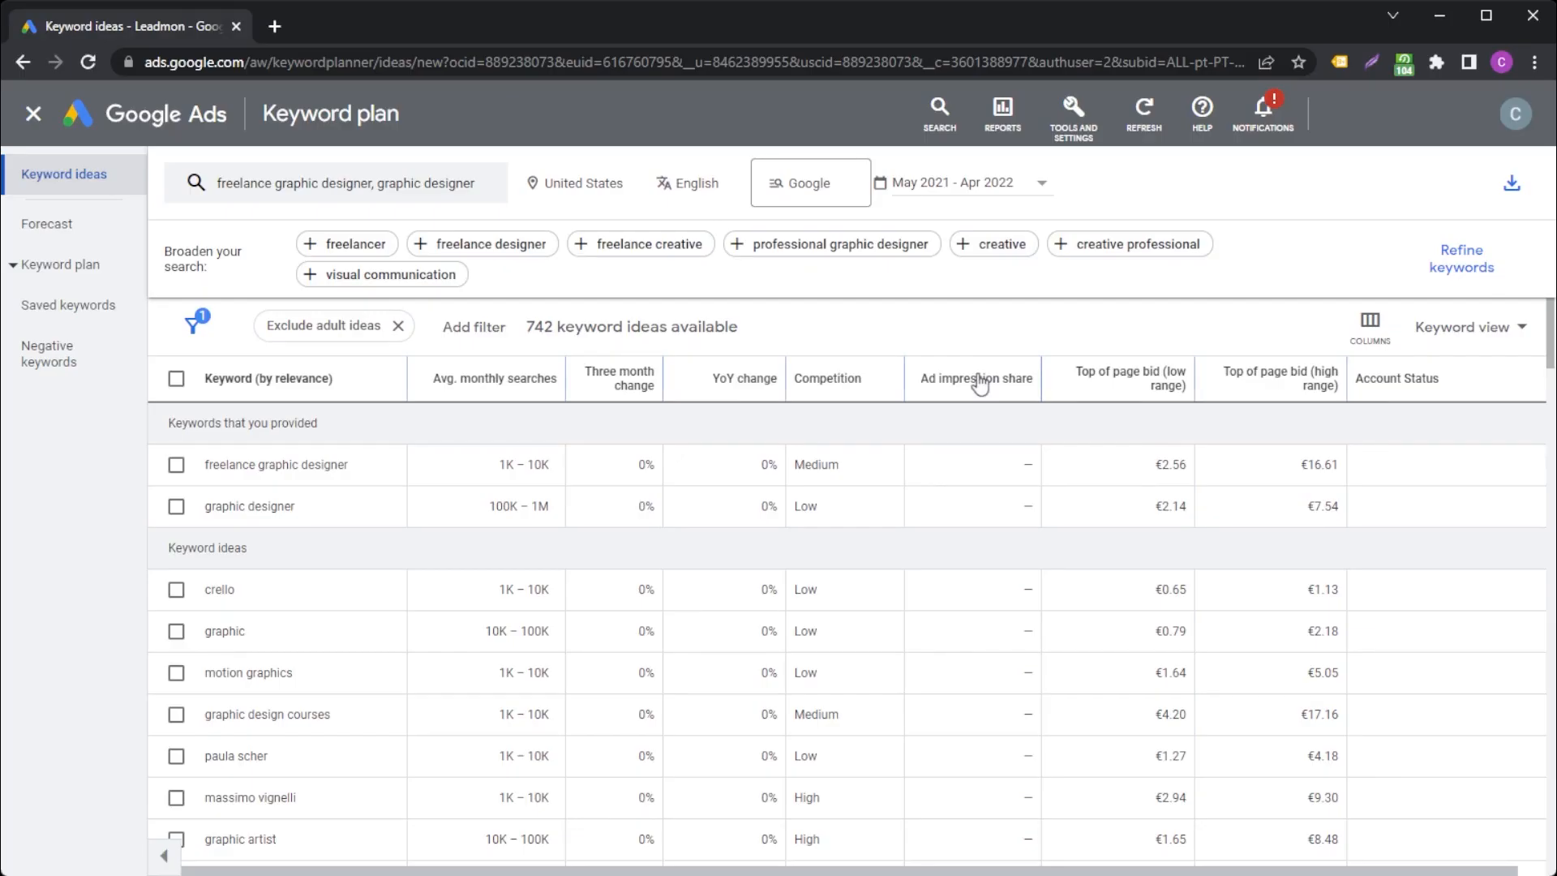
Step: Read the explanation of the ad impression share metric, including what applies when data is insufficient
{"action": "mouse_move", "coordinate": [976, 386]}
{"action": "scroll", "coordinate": [1450, 633], "scroll_direction": "down", "scroll_amount": 5}
{"action": "scroll", "coordinate": [1445, 625], "scroll_direction": "up", "scroll_amount": 5}
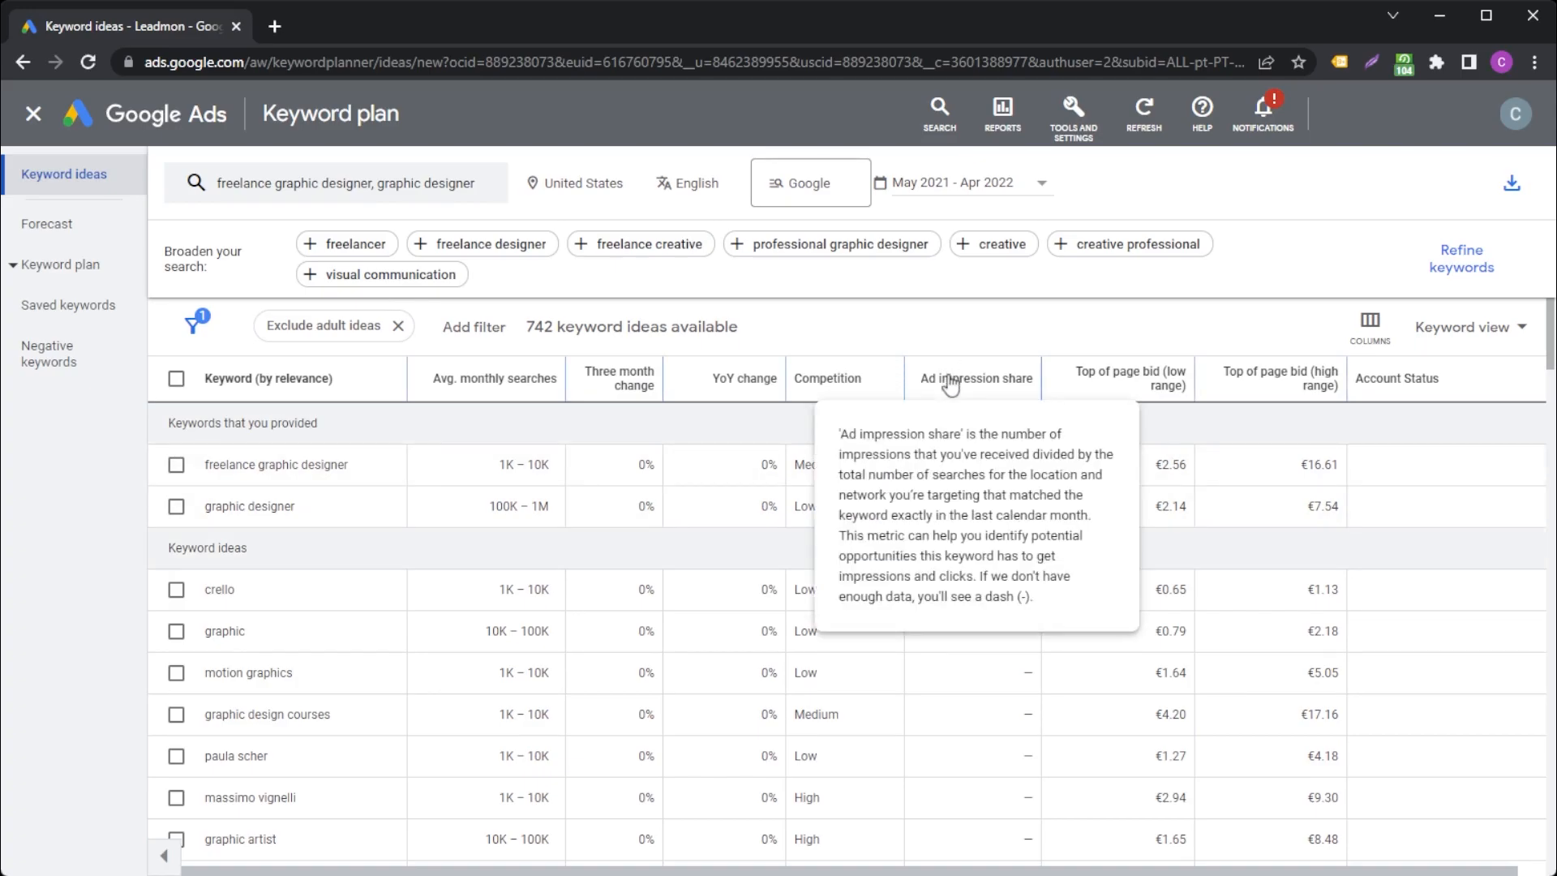
{"action": "left_click_drag", "start_coordinate": [839, 454], "coordinate": [1035, 455]}
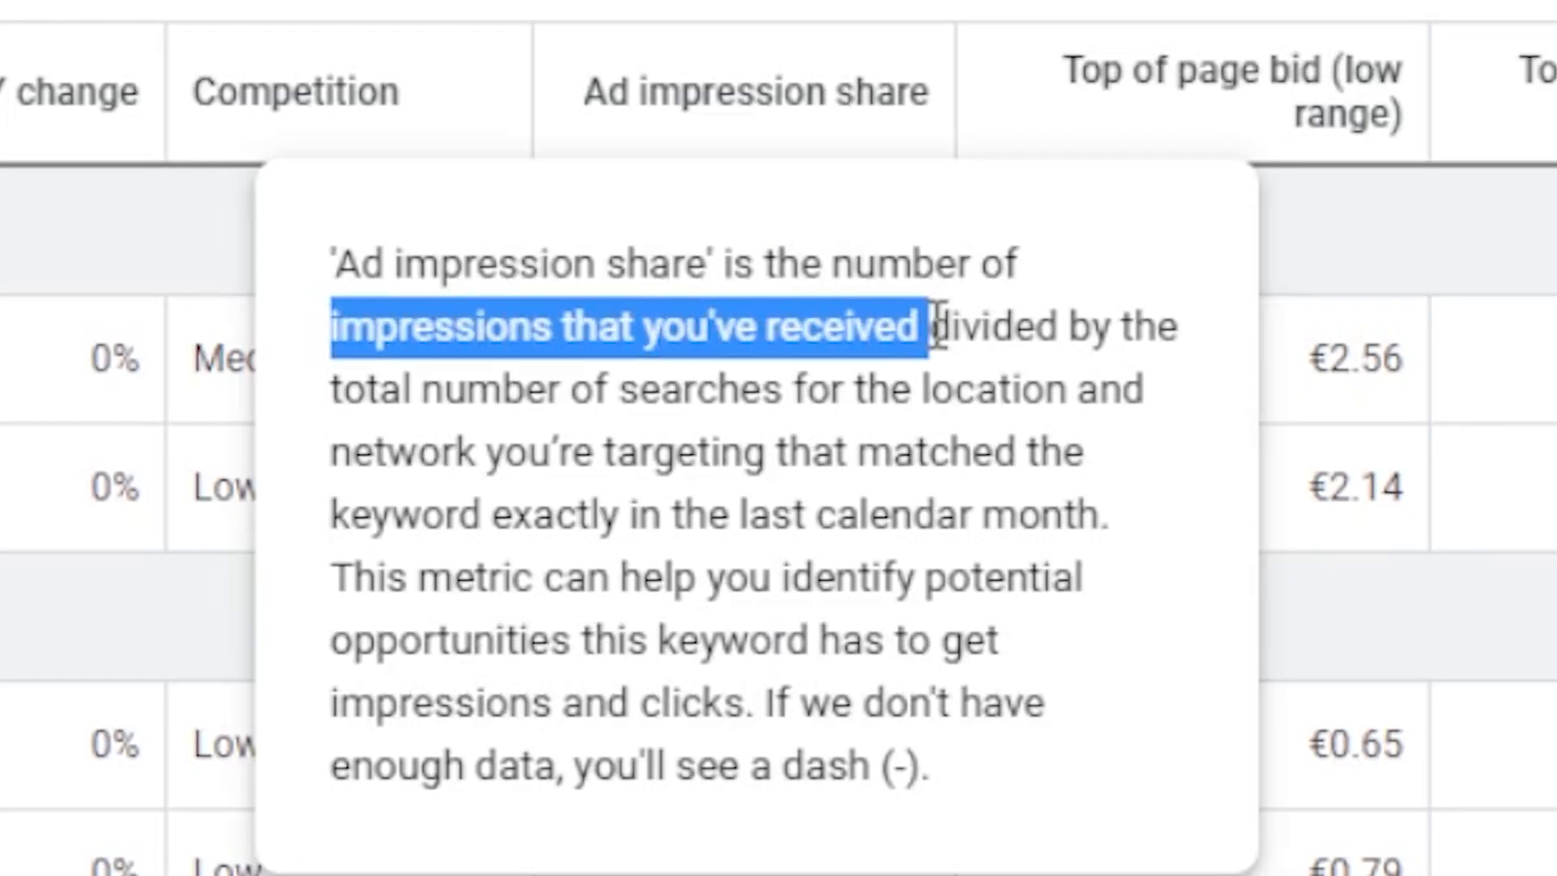
{"action": "left_click_drag", "start_coordinate": [771, 703], "coordinate": [1029, 804]}
{"action": "left_click", "coordinate": [1030, 805]}
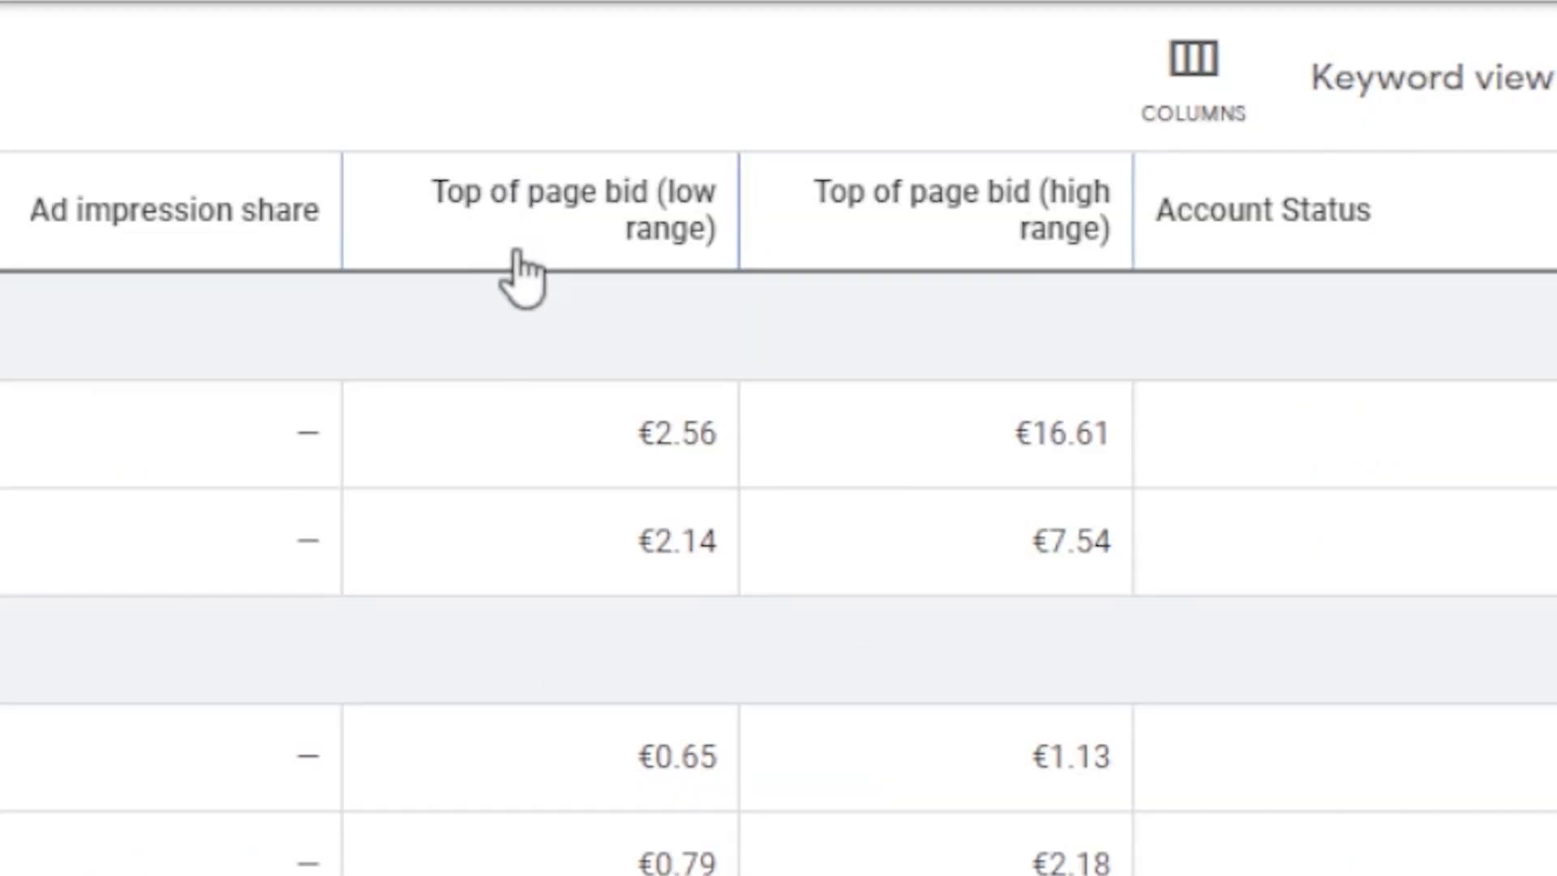
Step: Read the explanations of the low-range and high-range top of page bids and examine the provided keywords' bids
{"action": "mouse_move", "coordinate": [1177, 150]}
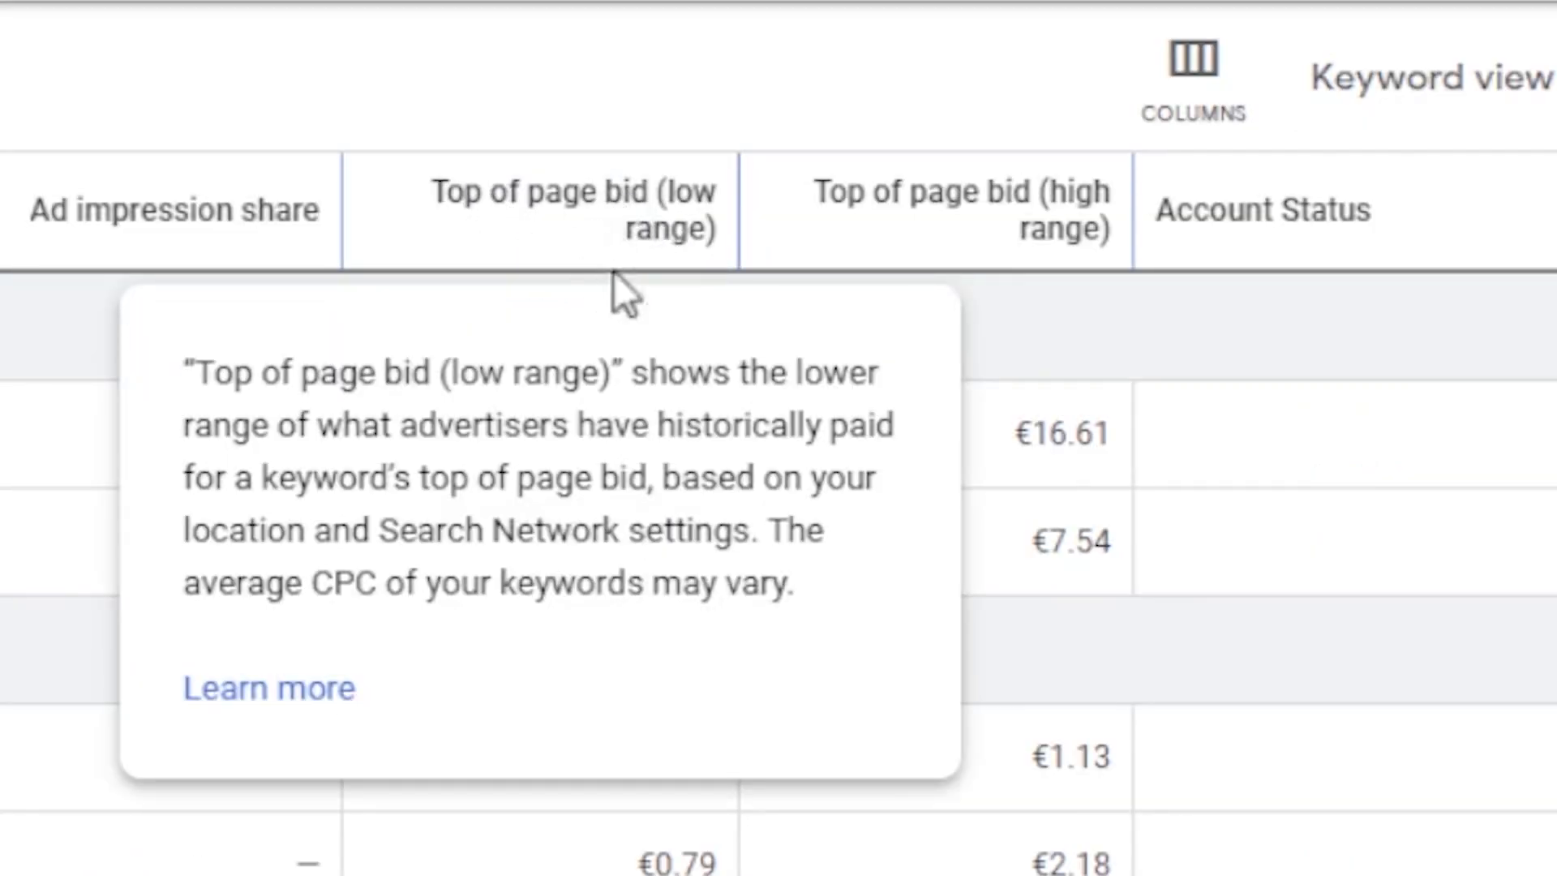
{"action": "mouse_move", "coordinate": [940, 264]}
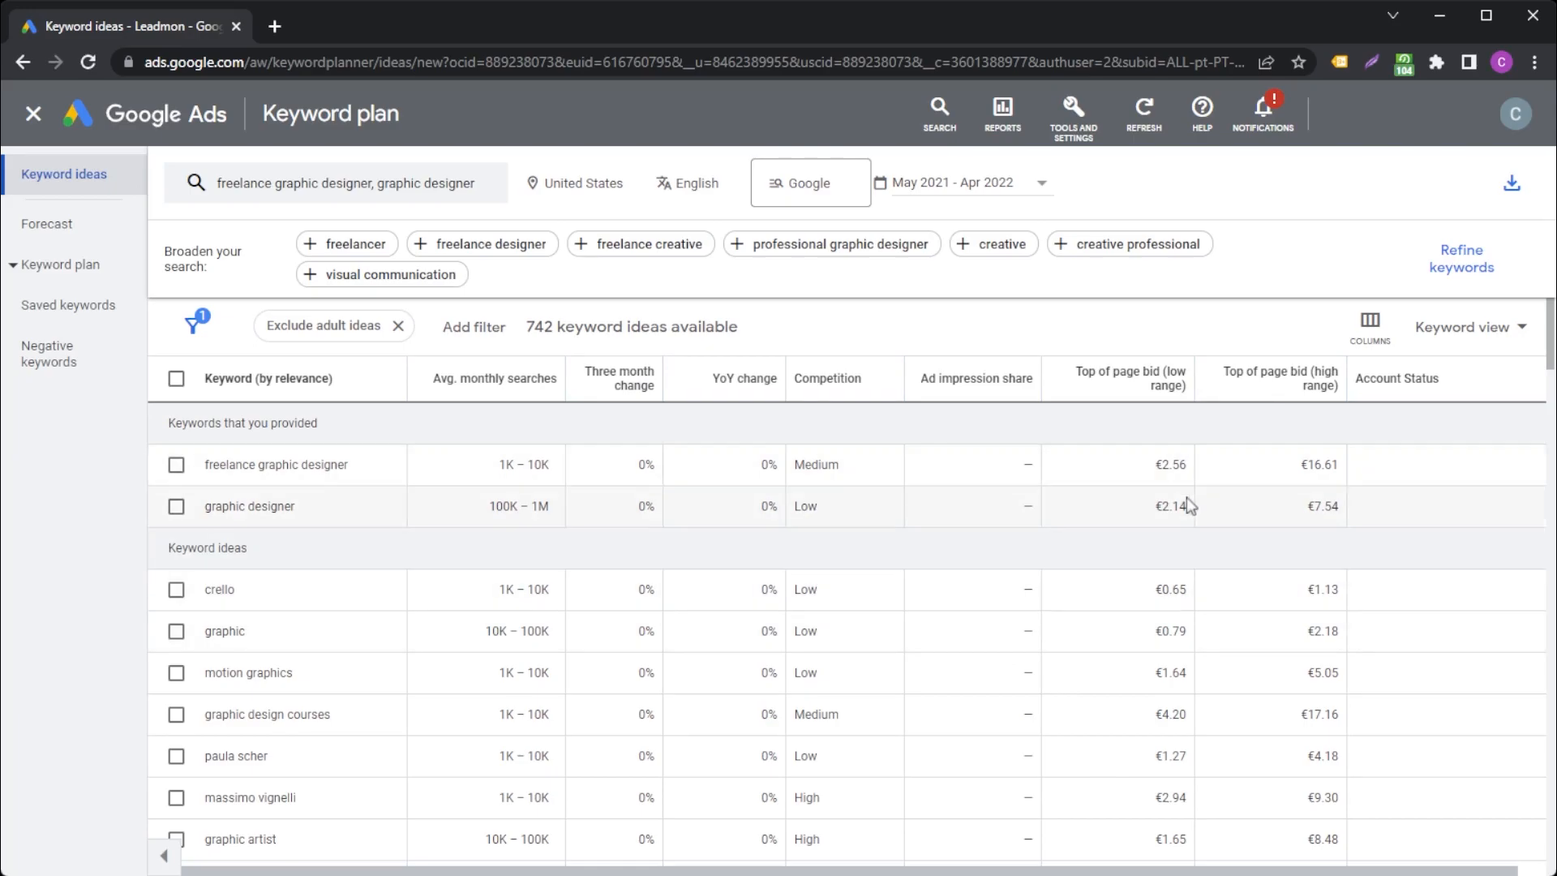
{"action": "mouse_move", "coordinate": [1115, 380]}
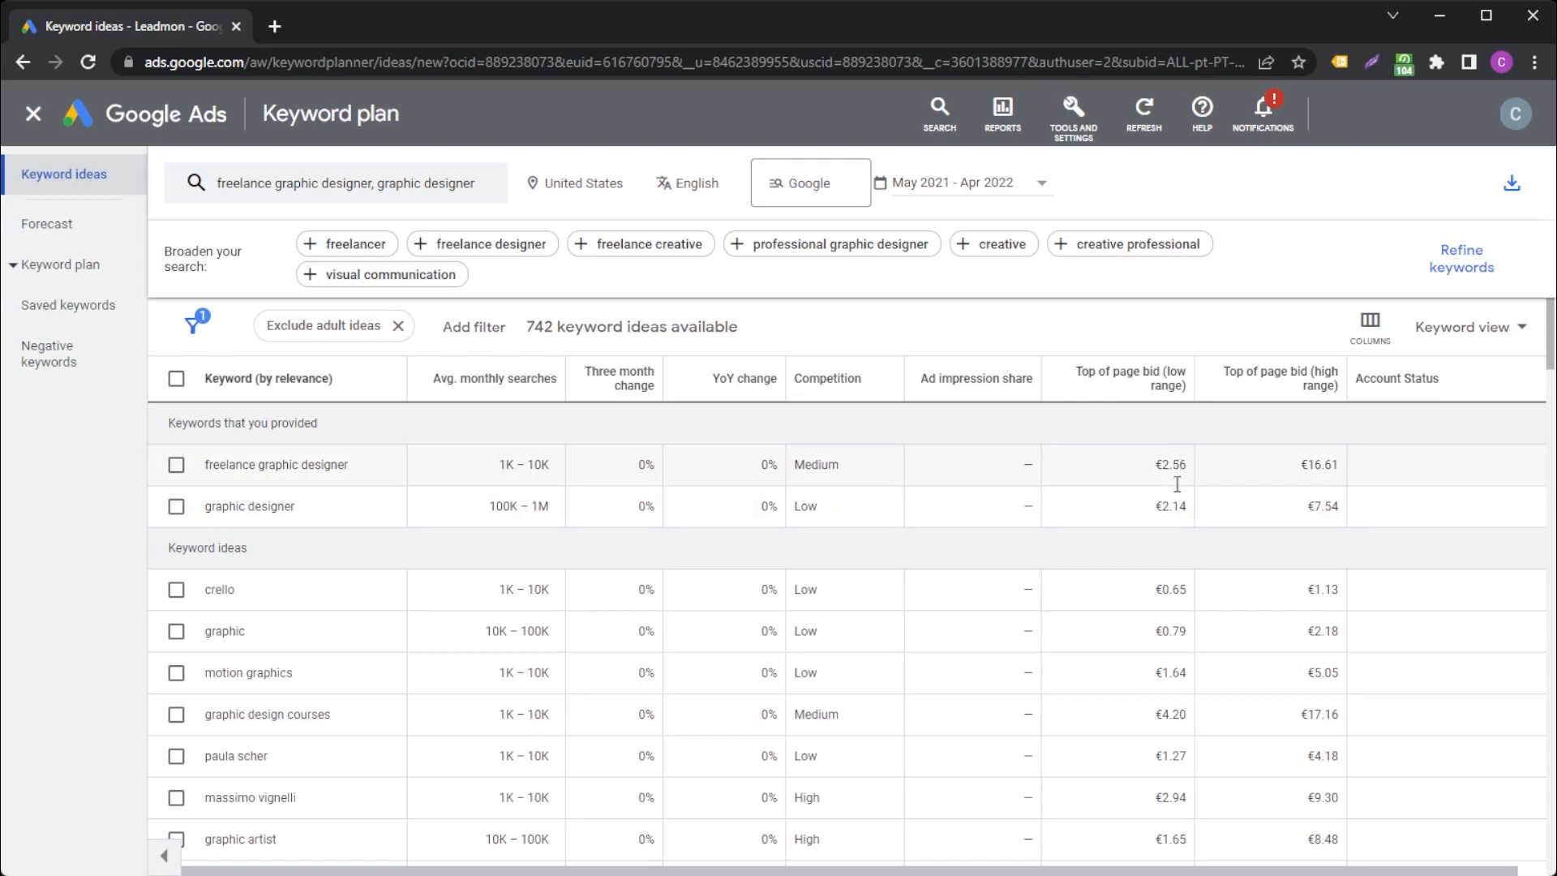
{"action": "mouse_move", "coordinate": [1275, 382]}
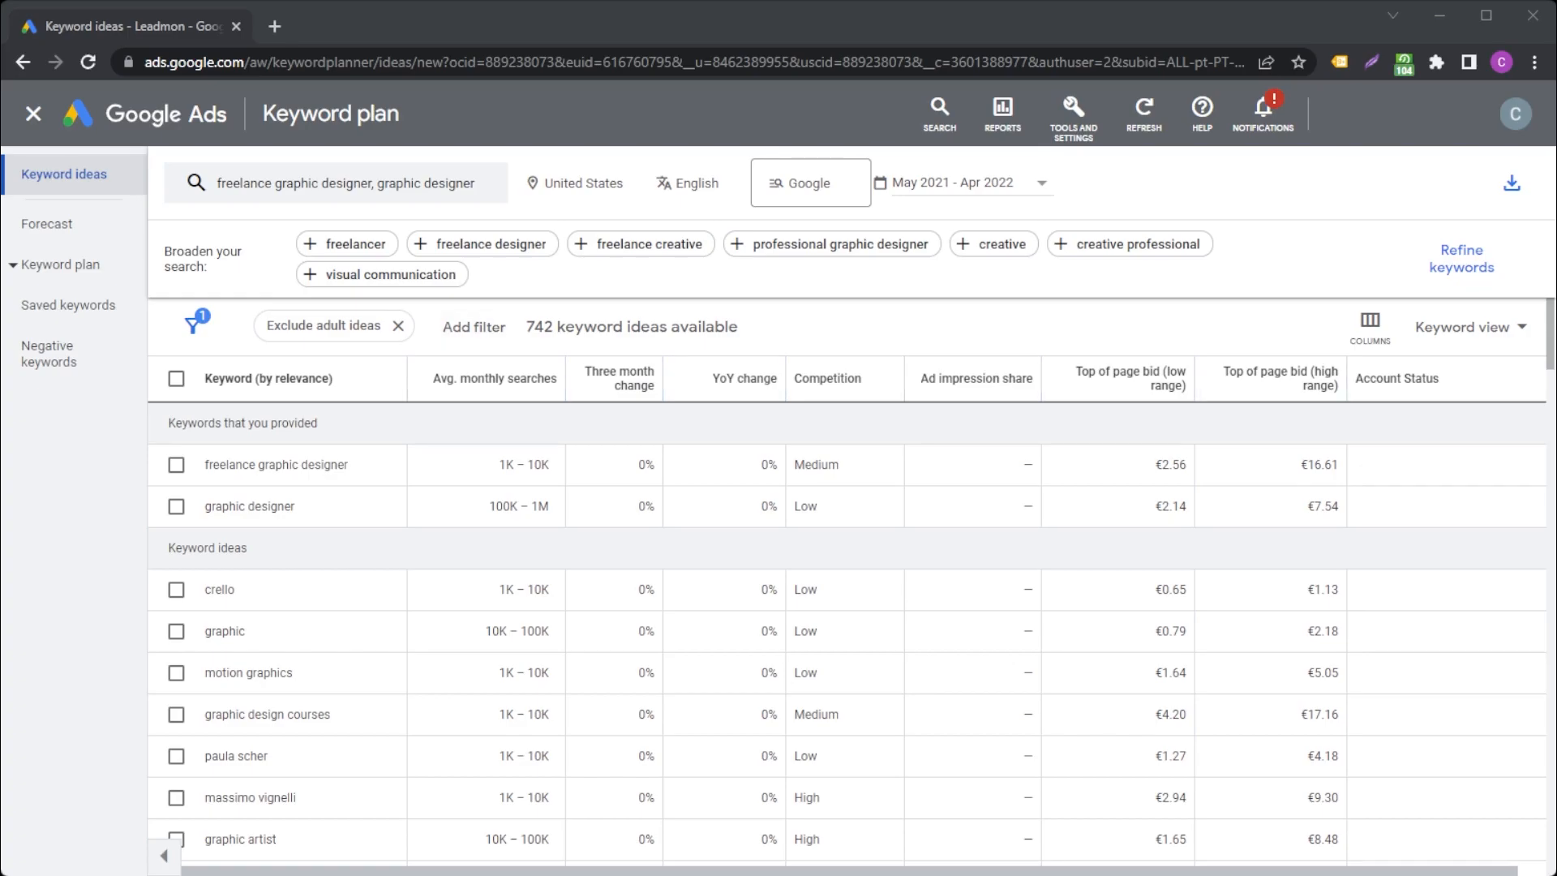
Step: Refine the graphic designer keyword ideas by brand, excluding the whole Other Brands group
{"action": "left_click", "coordinate": [1452, 258]}
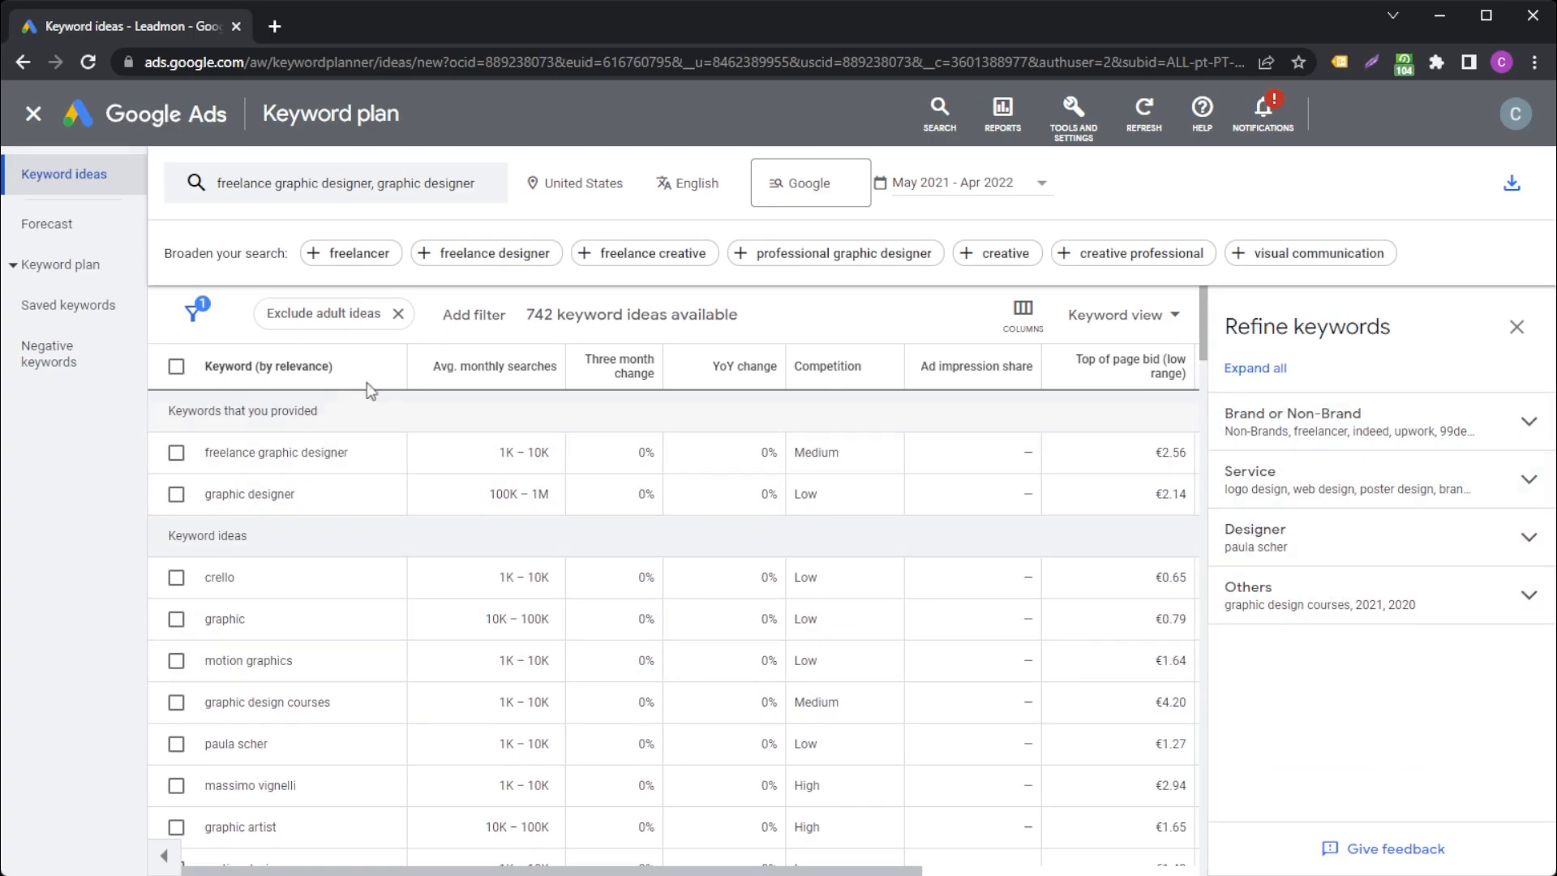
{"action": "left_click", "coordinate": [1525, 420]}
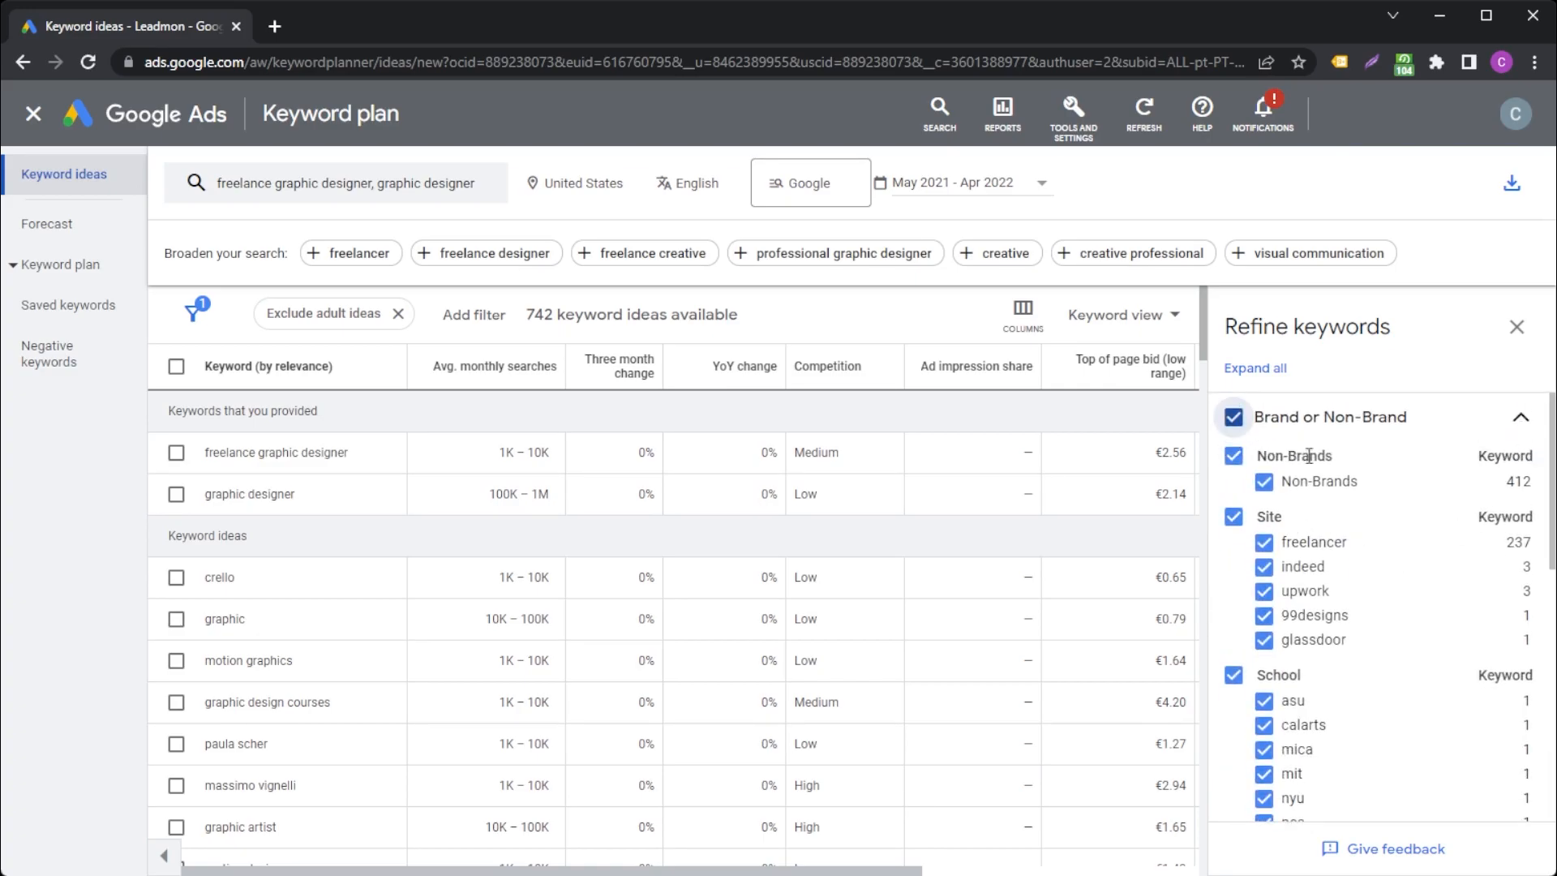
{"action": "scroll", "coordinate": [1382, 620], "scroll_direction": "down", "scroll_amount": 1}
{"action": "scroll", "coordinate": [1381, 619], "scroll_direction": "down", "scroll_amount": 1}
{"action": "scroll", "coordinate": [1381, 619], "scroll_direction": "up", "scroll_amount": 1}
{"action": "scroll", "coordinate": [1381, 619], "scroll_direction": "down", "scroll_amount": 1}
Step: Examine the Service and Designer refinement categories and close the keyword refinements
{"action": "left_click", "coordinate": [1340, 675]}
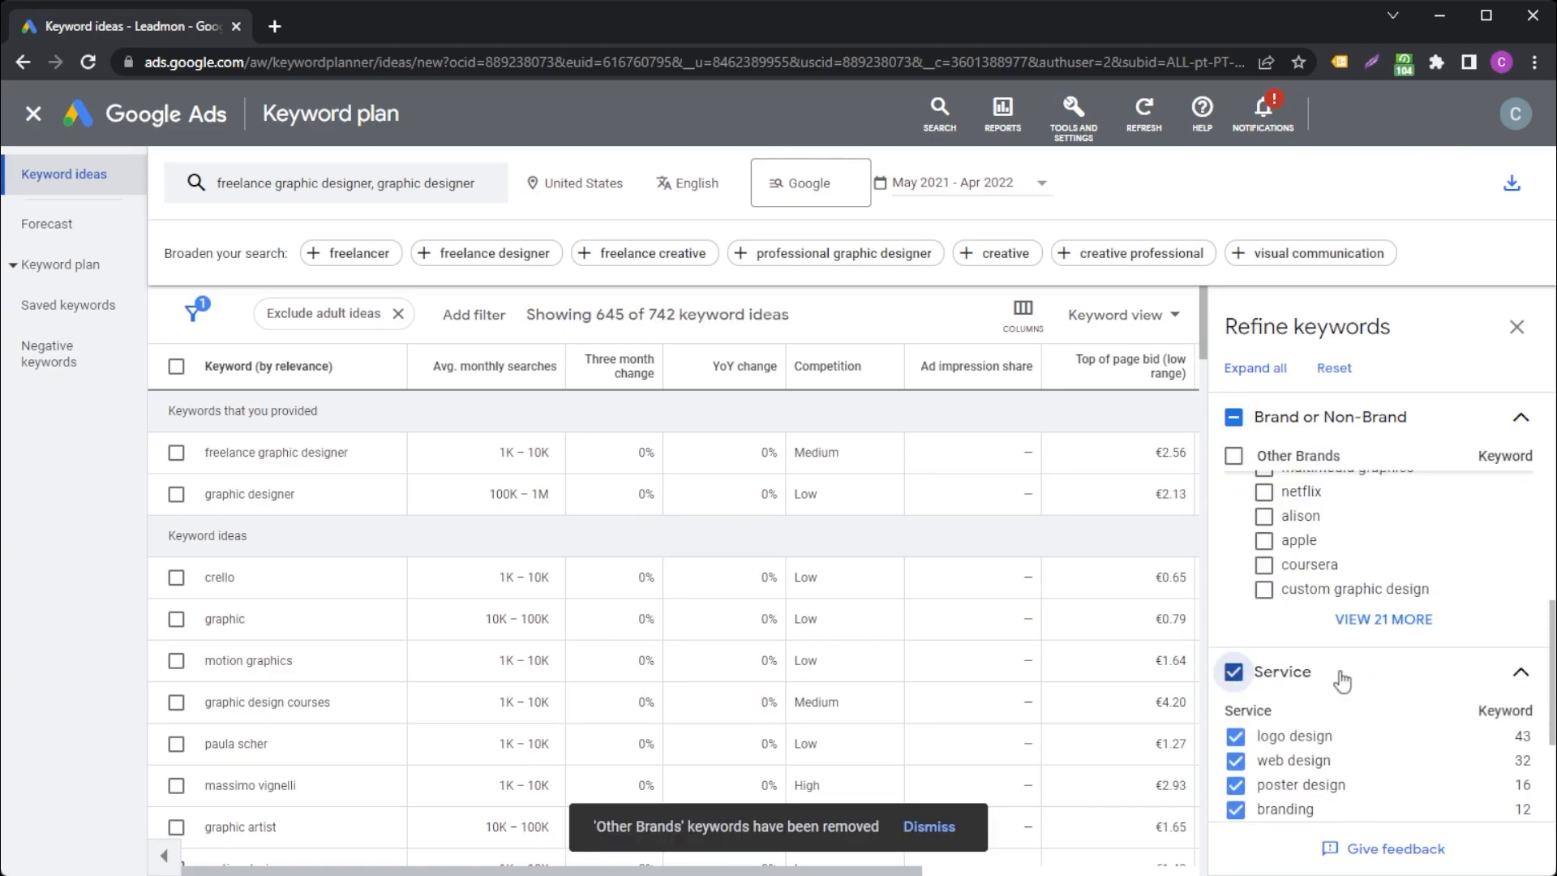
{"action": "left_click", "coordinate": [1417, 675]}
{"action": "left_click", "coordinate": [1372, 763]}
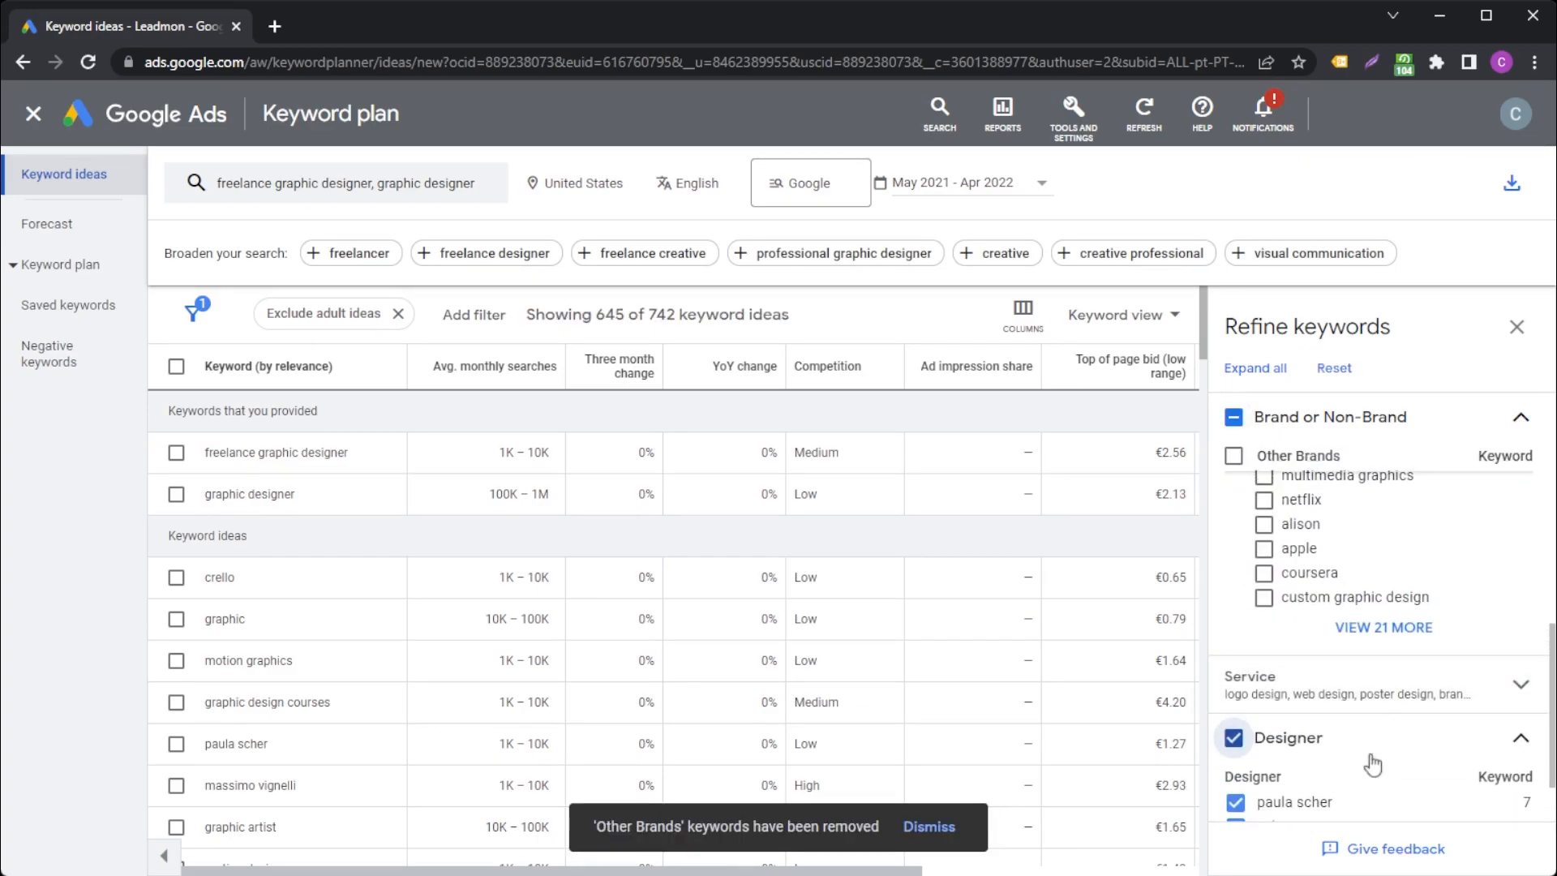
{"action": "left_click", "coordinate": [1372, 760]}
{"action": "left_click", "coordinate": [1516, 328]}
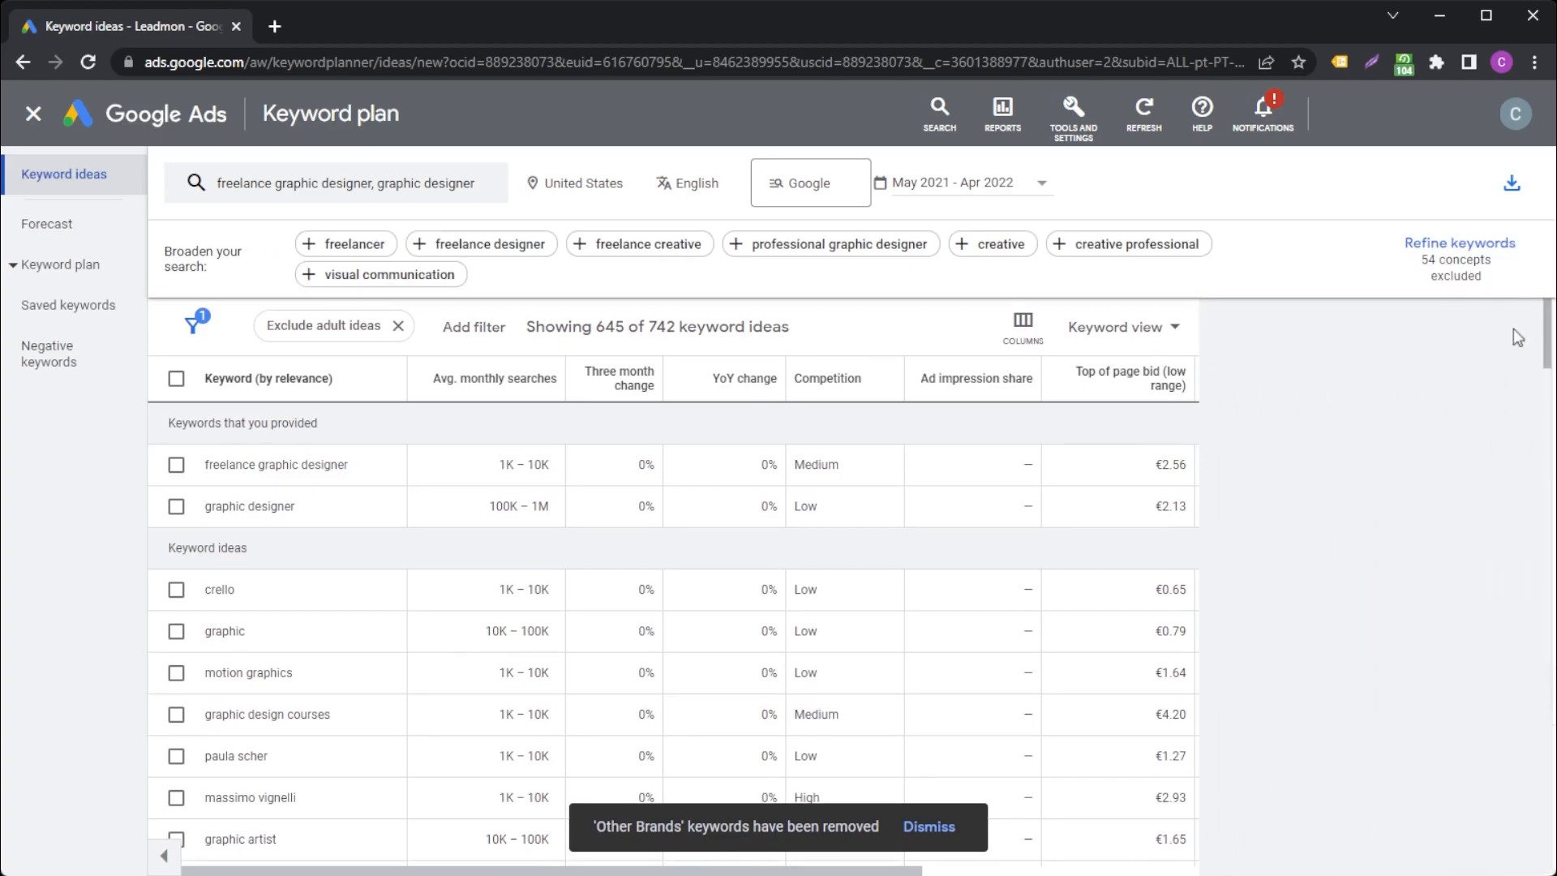
Step: Replace the seed keywords with "pet grooming" and get the new keyword ideas
{"action": "left_click", "coordinate": [352, 185]}
{"action": "key", "text": "BackSpace"}
{"action": "left_click", "coordinate": [431, 286]}
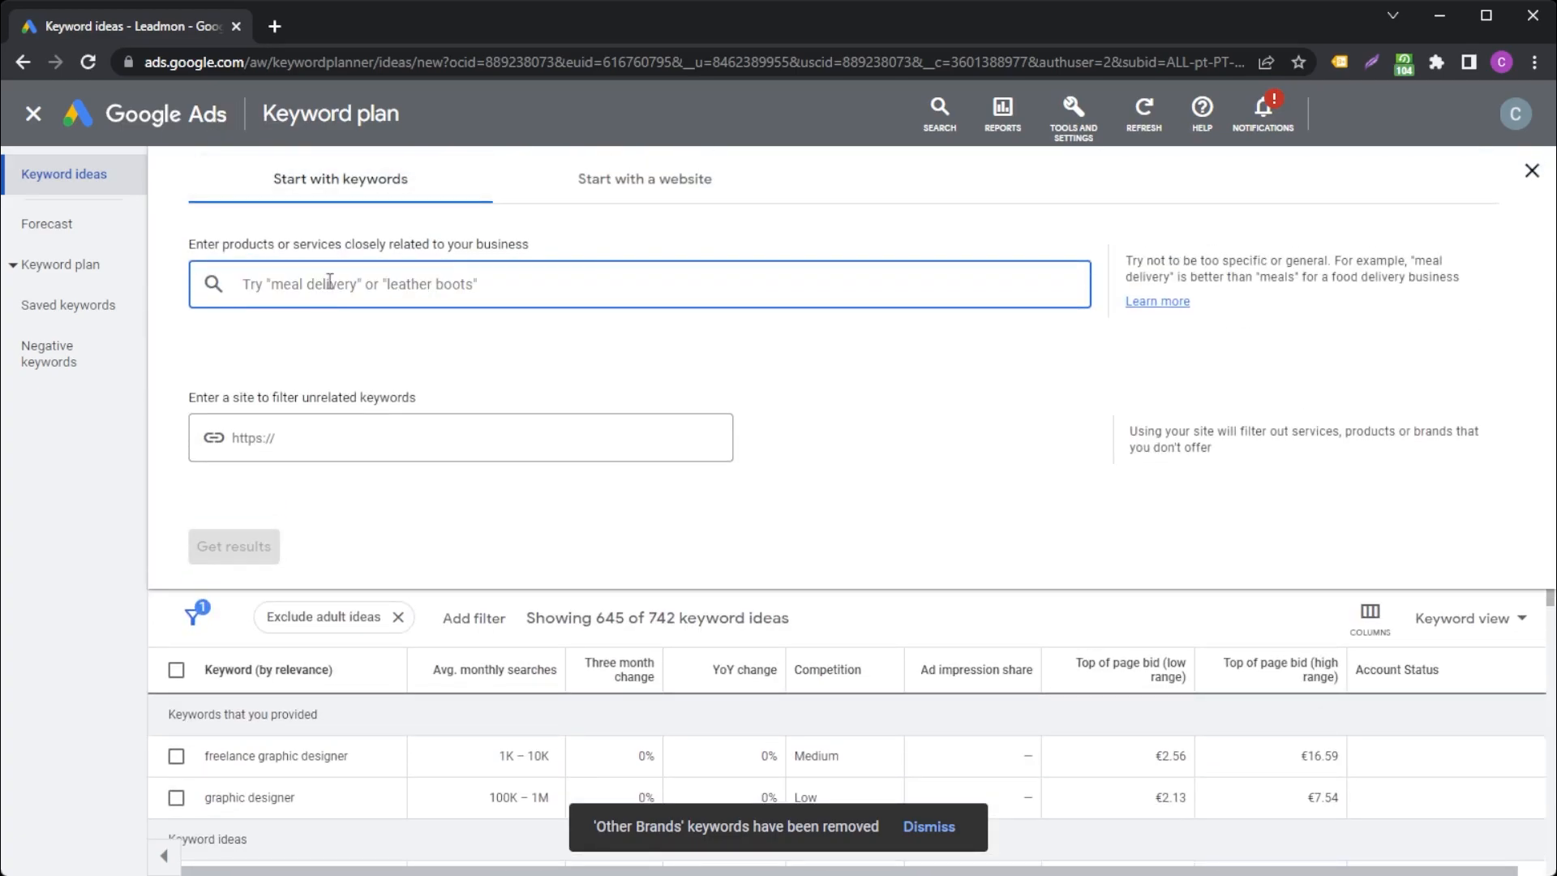
{"action": "type", "text": "pet groom"}
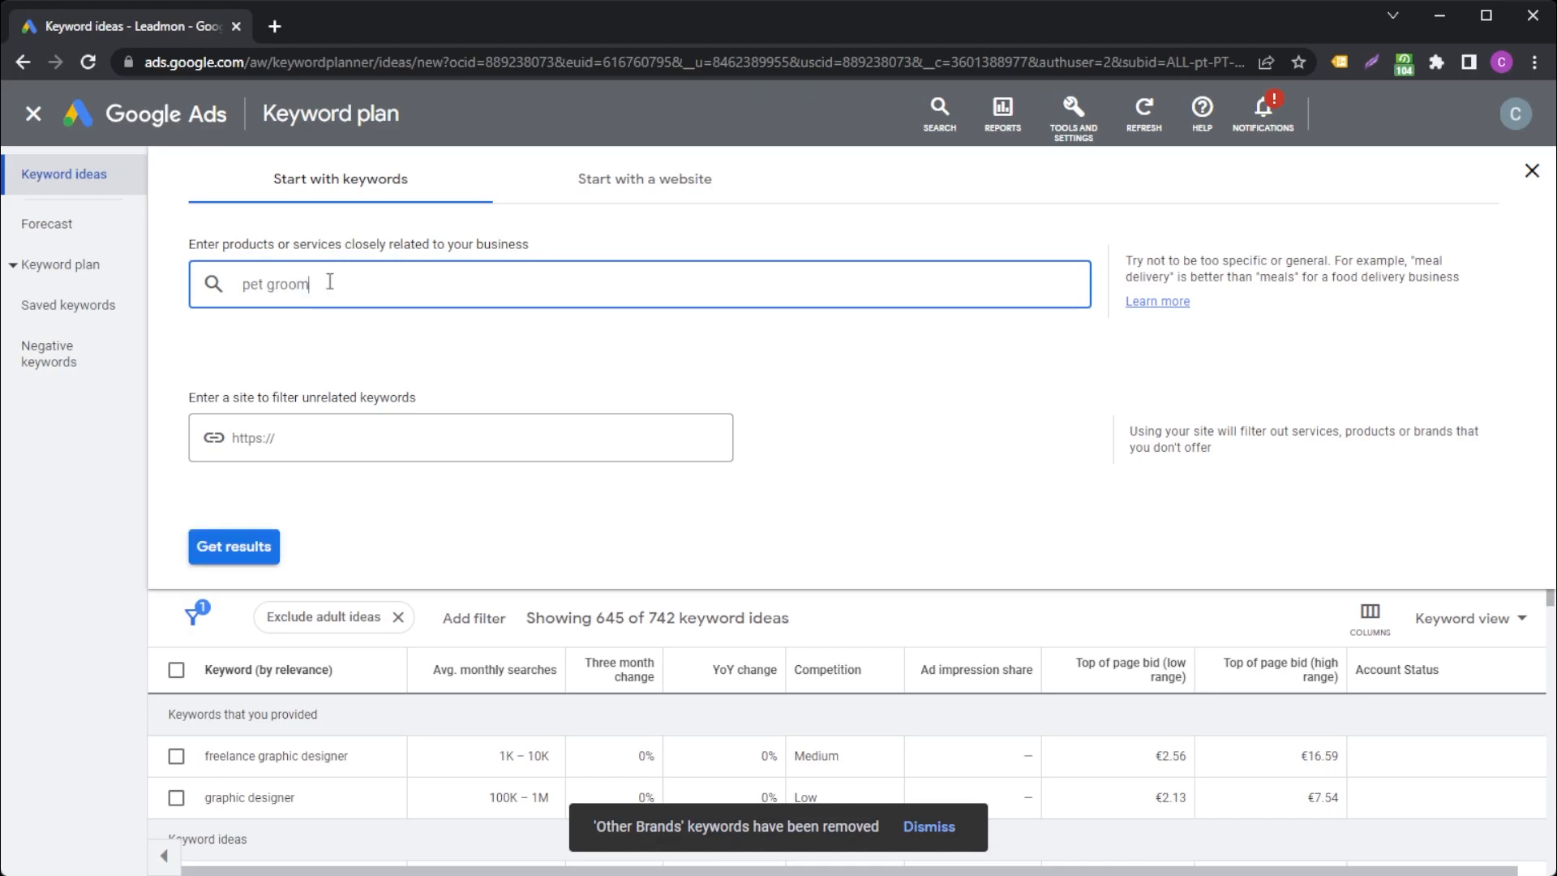
{"action": "type", "text": "ing"}
{"action": "key", "text": "Return"}
{"action": "left_click", "coordinate": [234, 547]}
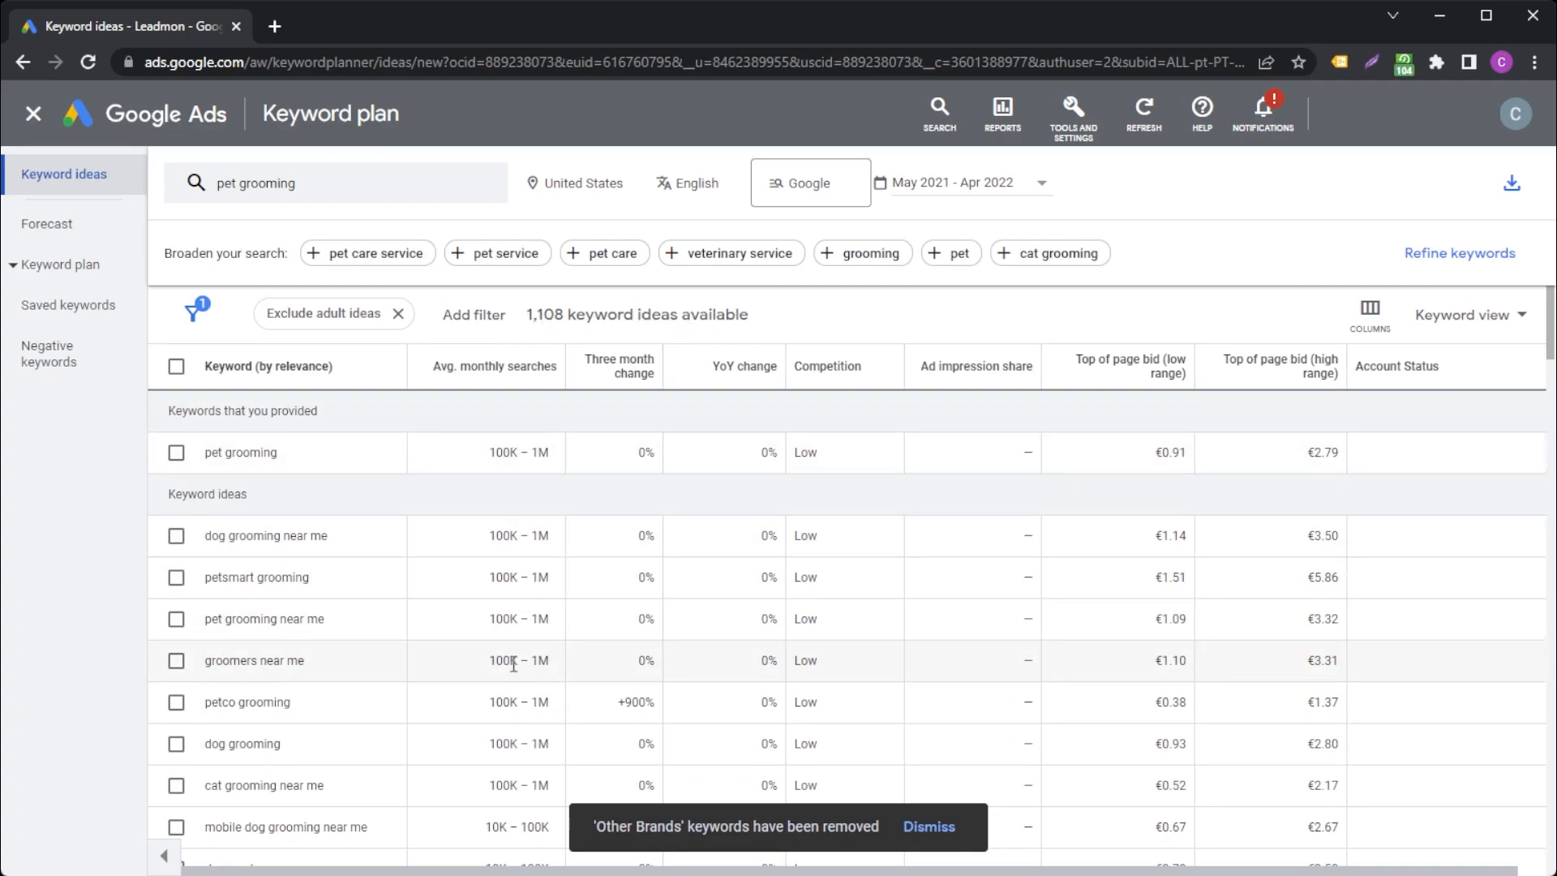
Step: Check the monthly searches of the pet grooming ideas and change the target location to San Diego, California, United States
{"action": "left_click_drag", "start_coordinate": [539, 785], "coordinate": [493, 482]}
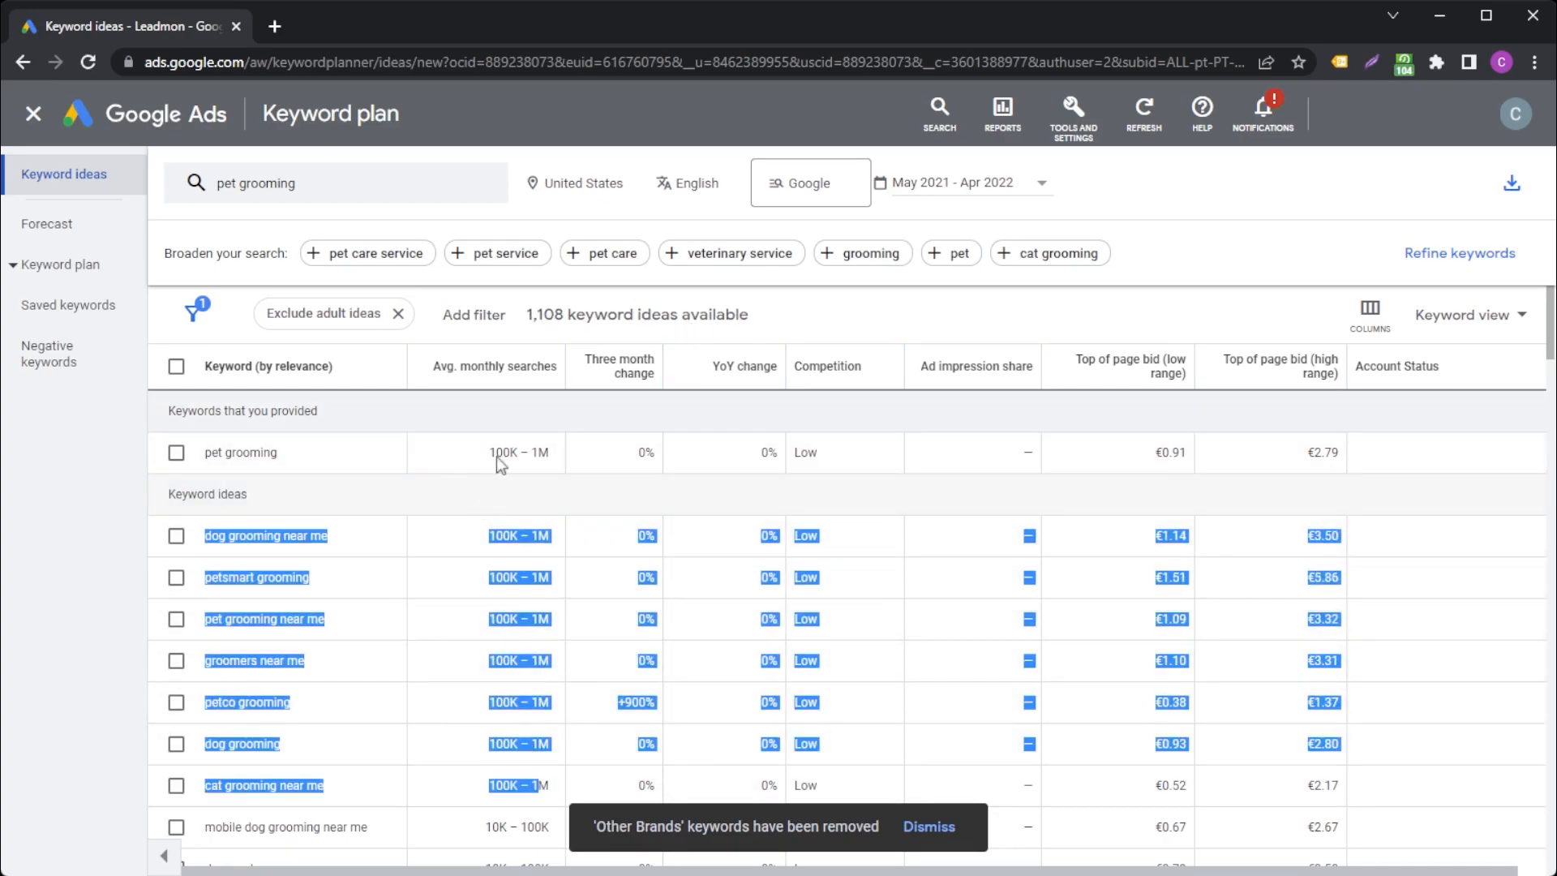
{"action": "left_click", "coordinate": [1155, 244]}
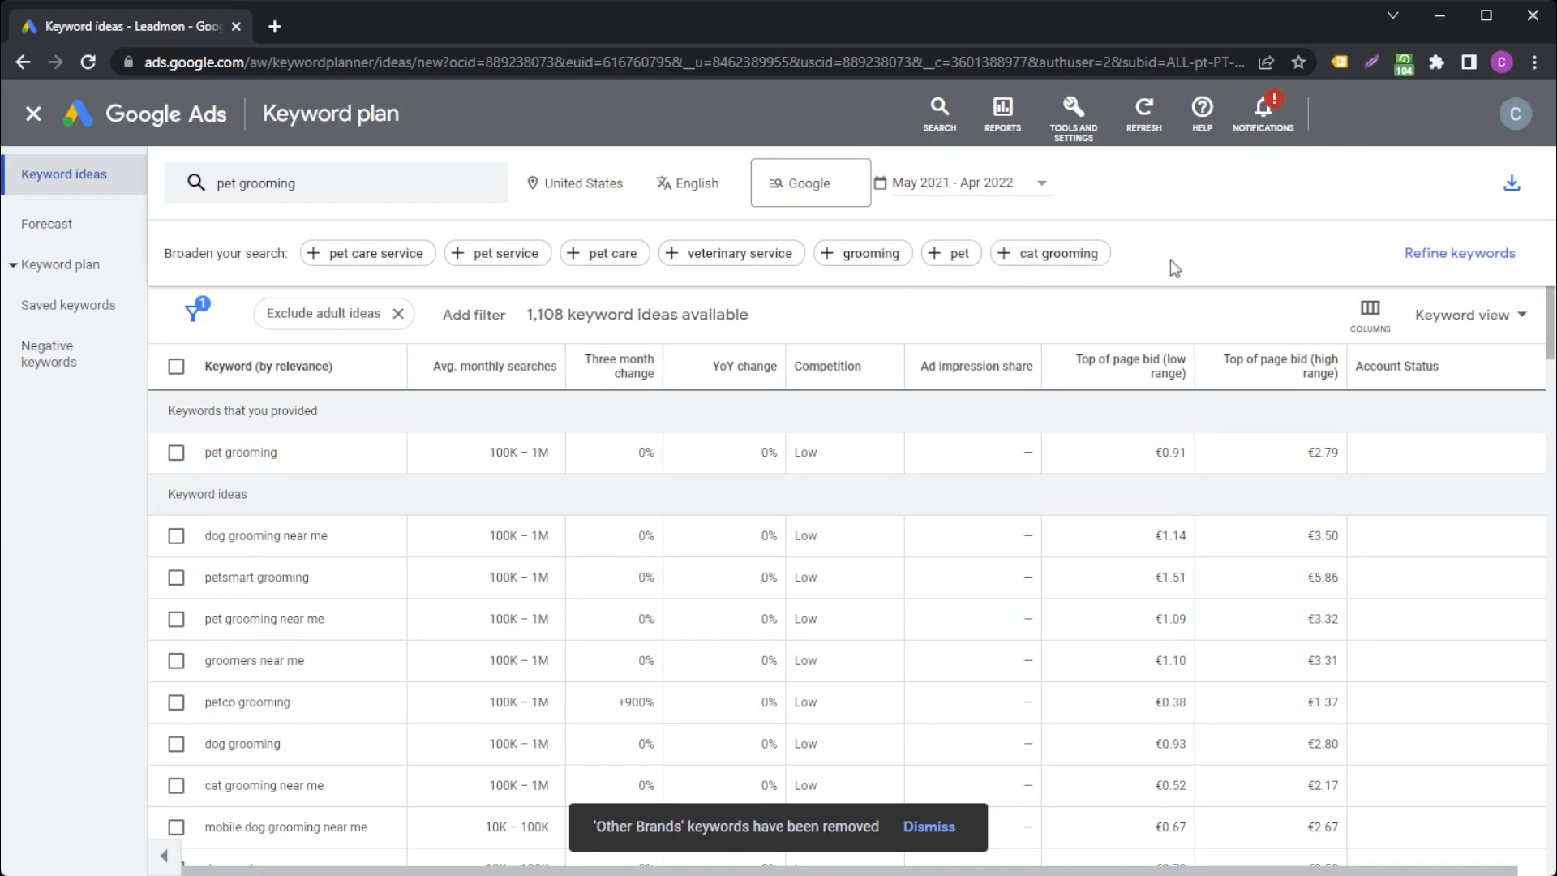
{"action": "left_click", "coordinate": [579, 183]}
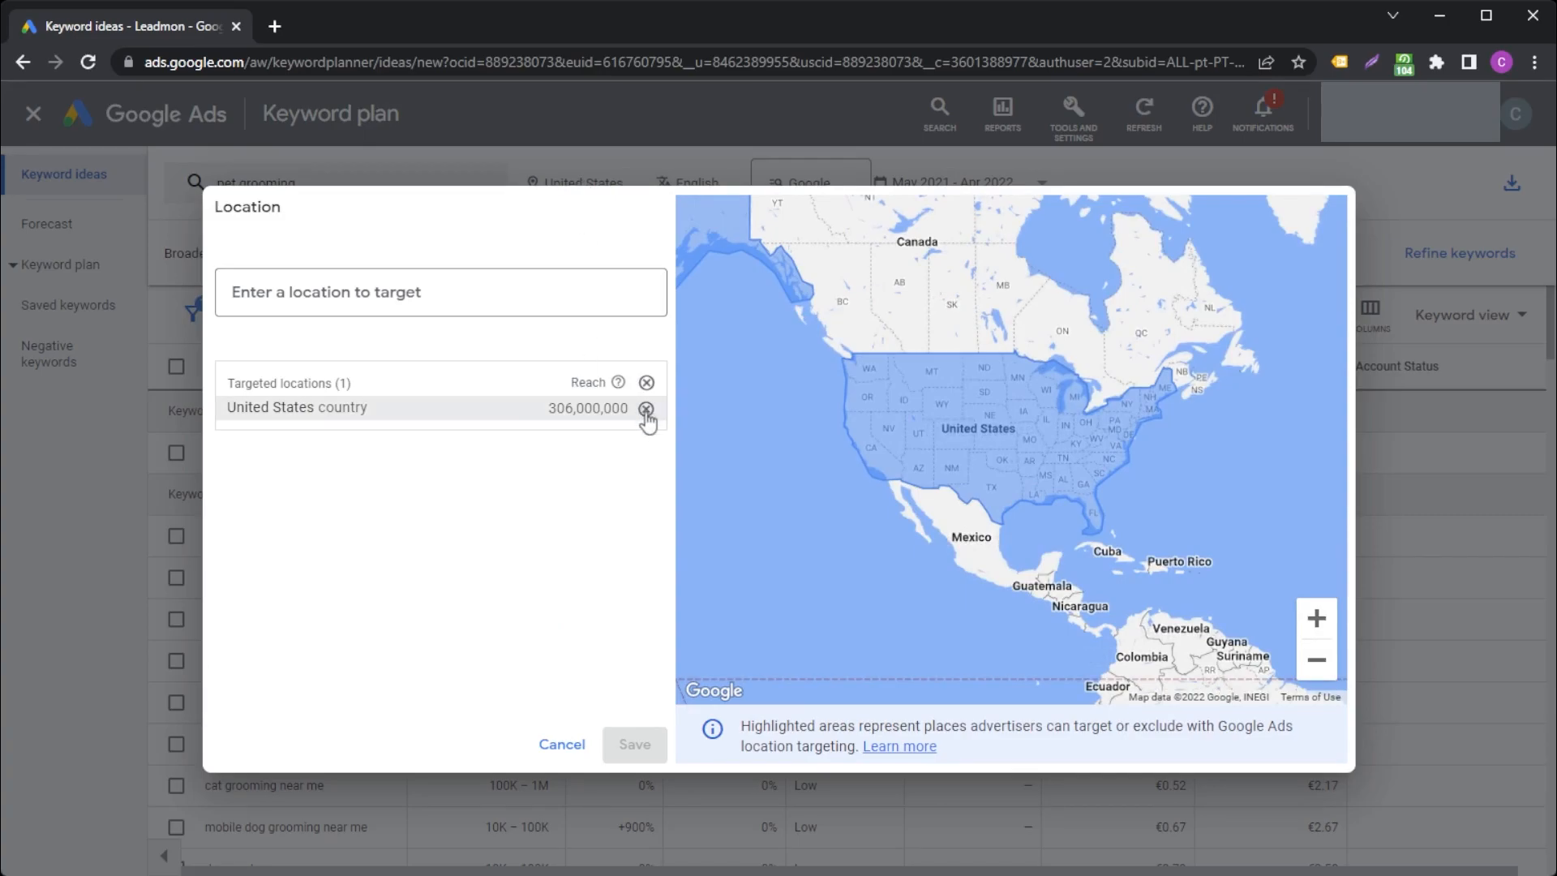
{"action": "left_click", "coordinate": [646, 410]}
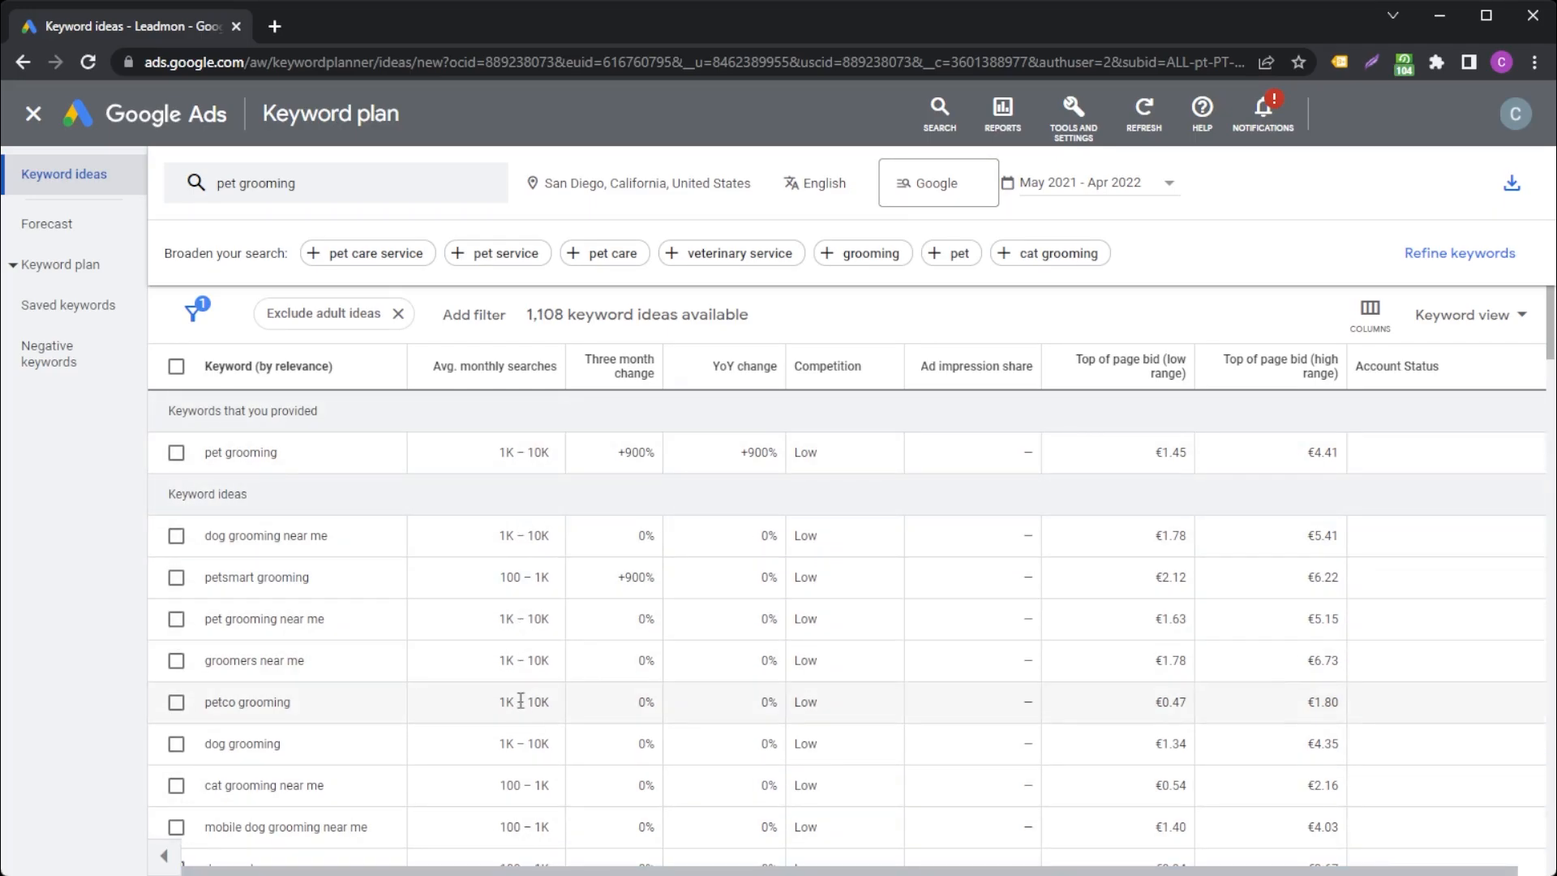
Step: Exclude the Store and Other Brands groups from the pet grooming keyword ideas
{"action": "left_click", "coordinate": [1442, 253]}
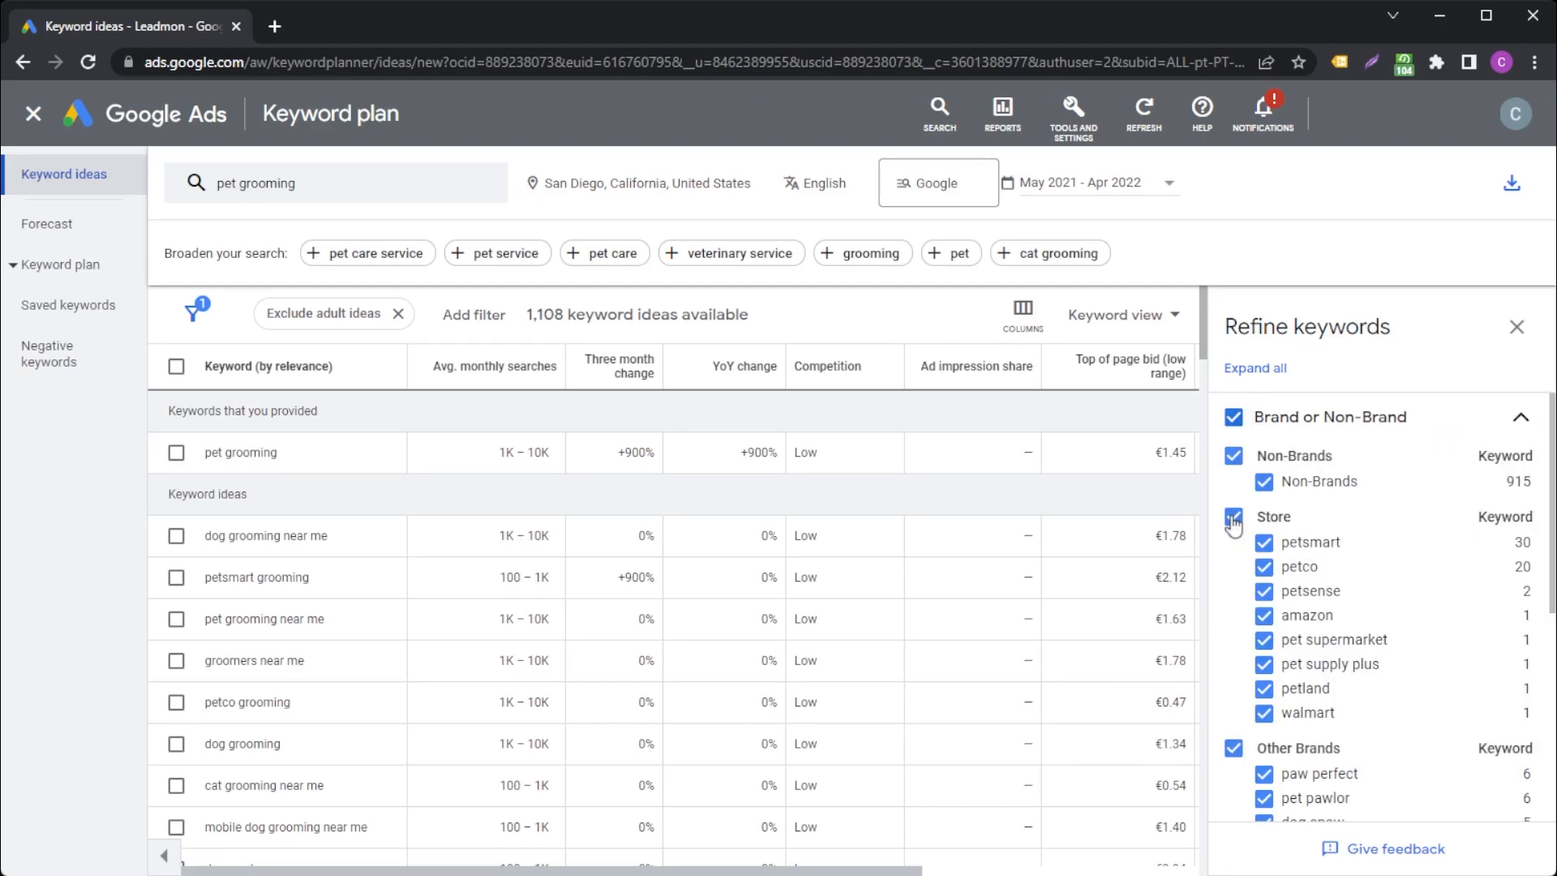
{"action": "left_click", "coordinate": [1233, 520]}
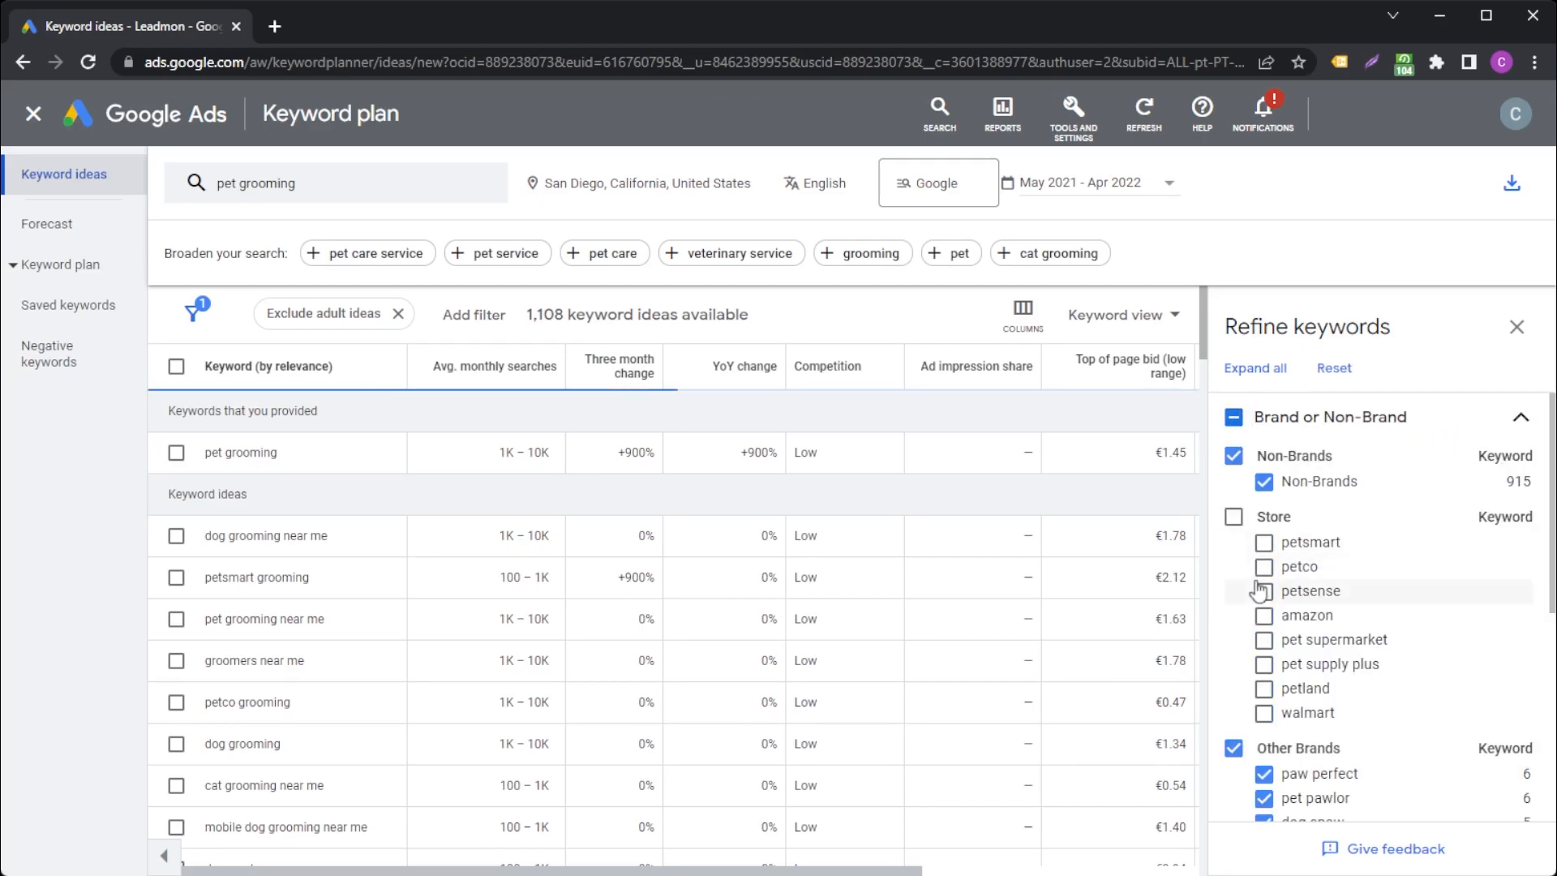
{"action": "scroll", "coordinate": [1246, 592], "scroll_direction": "down", "scroll_amount": 1}
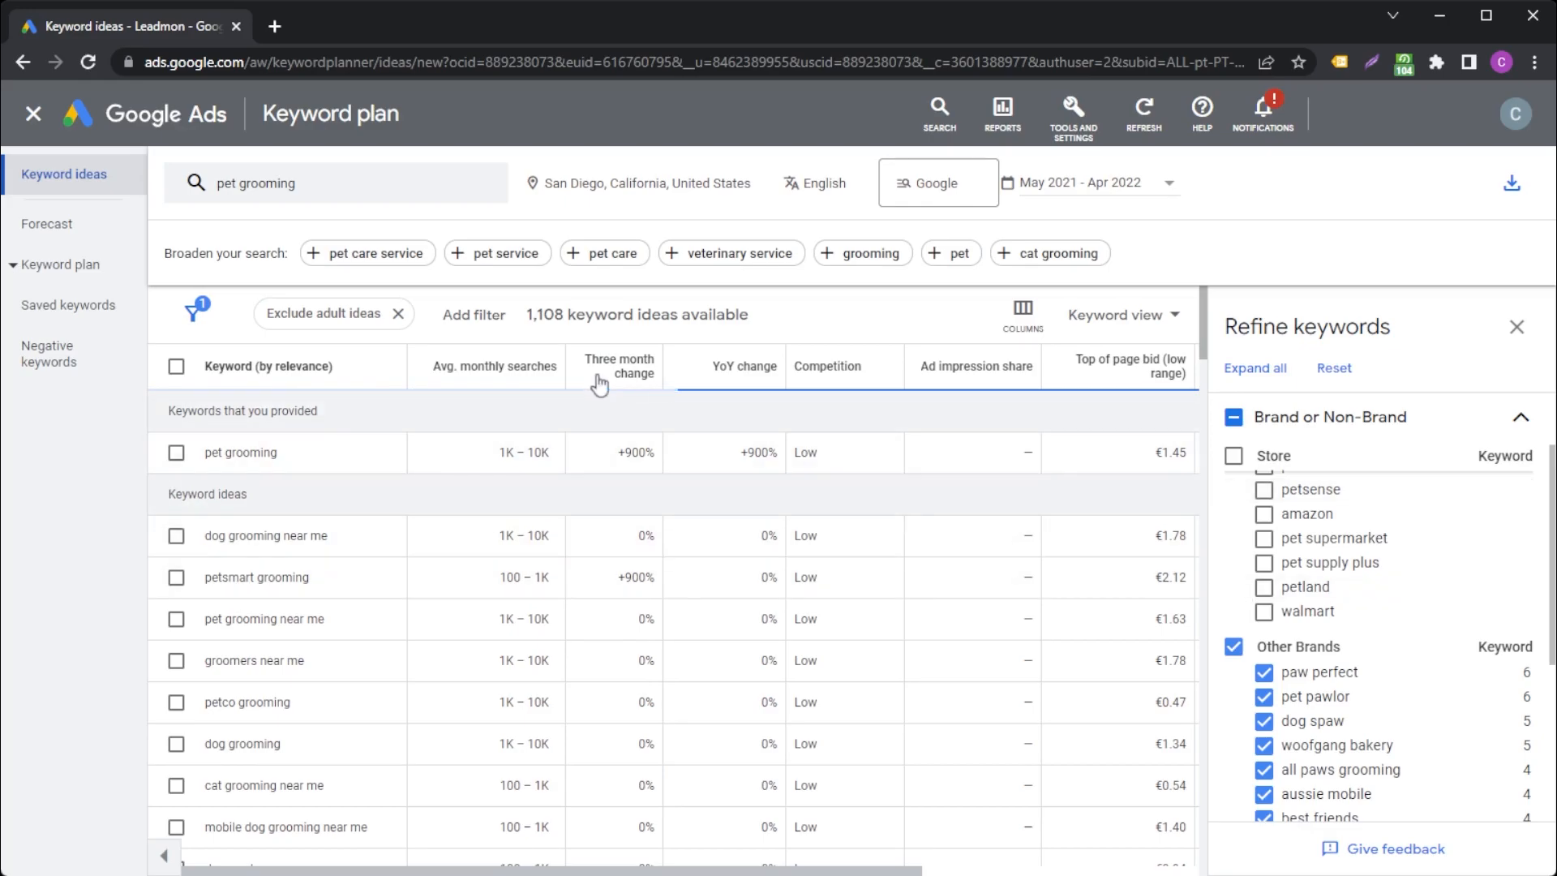
{"action": "left_click", "coordinate": [1233, 647]}
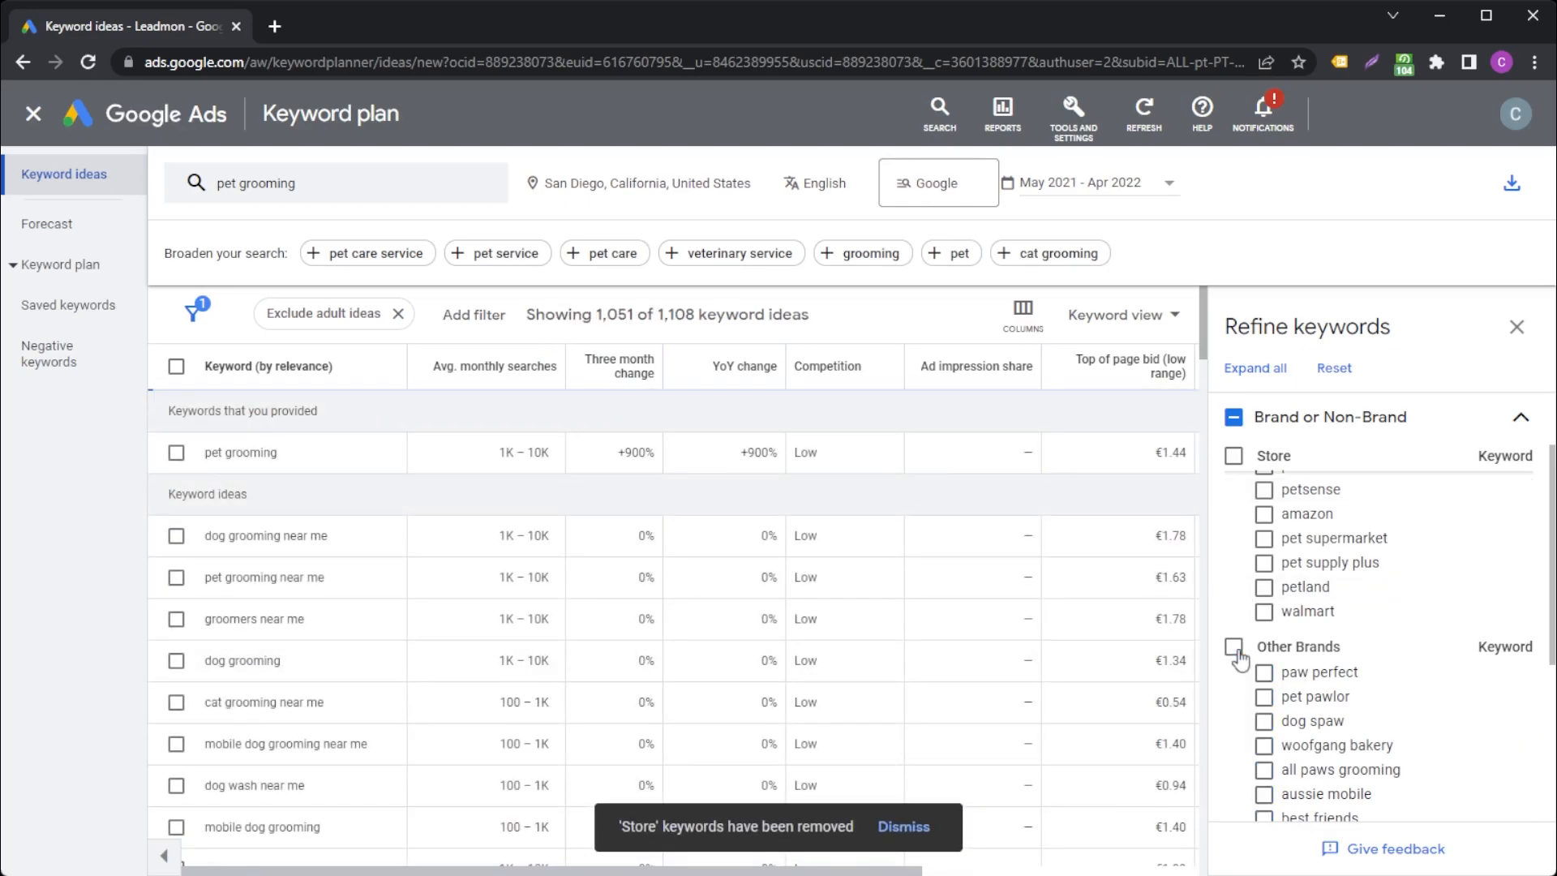
Step: Exclude the Breed category from the pet grooming keyword ideas
{"action": "scroll", "coordinate": [1249, 649], "scroll_direction": "down", "scroll_amount": 3}
{"action": "left_click", "coordinate": [1236, 660]}
{"action": "left_click", "coordinate": [1236, 684]}
{"action": "left_click", "coordinate": [1236, 708]}
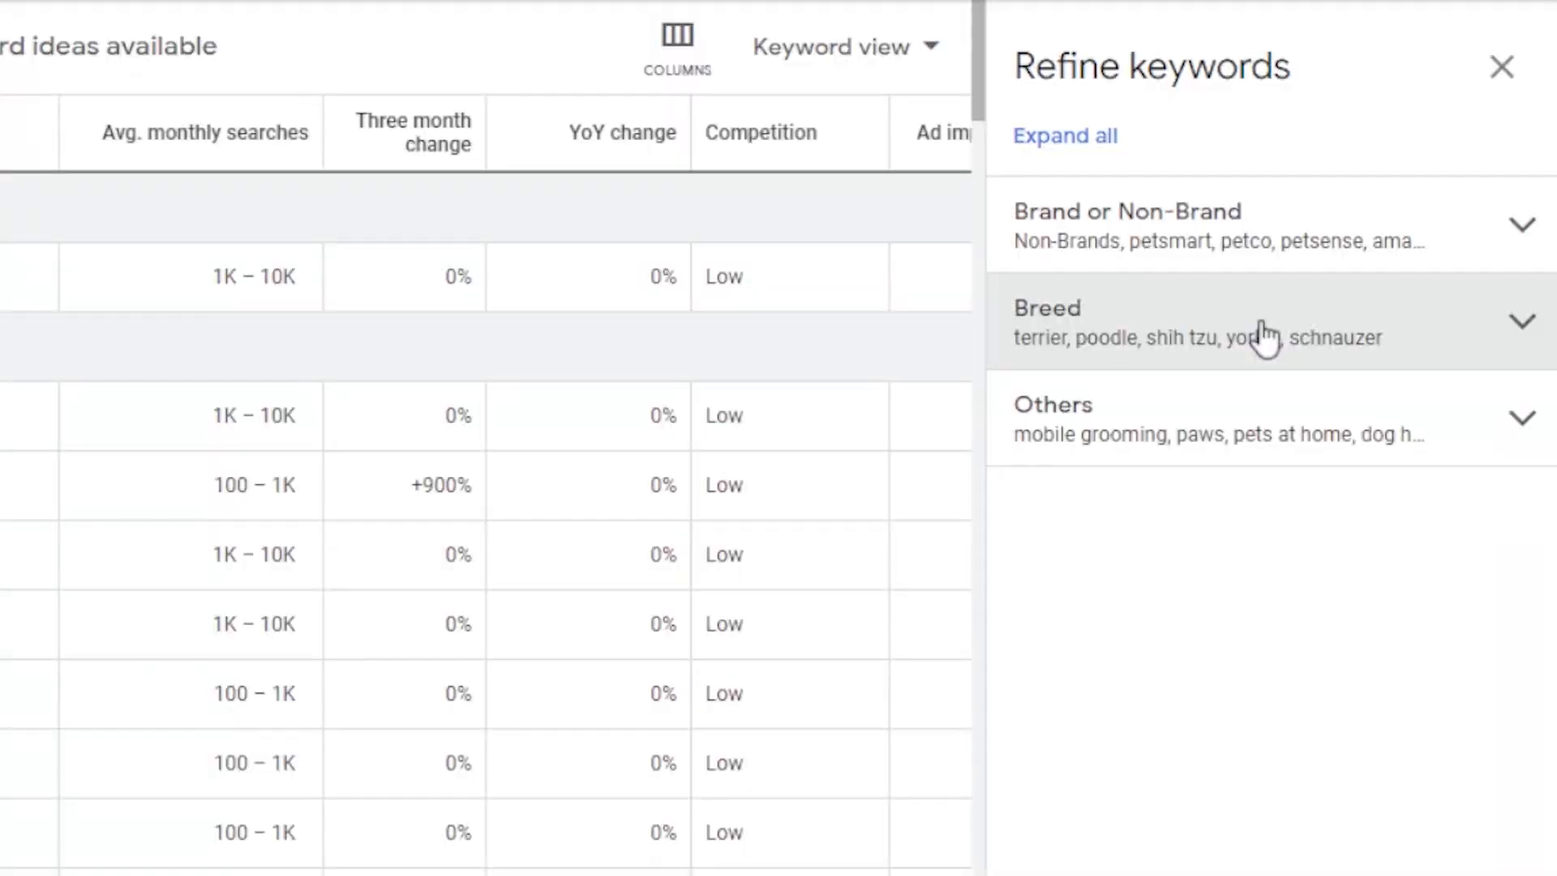
{"action": "left_click", "coordinate": [1376, 488]}
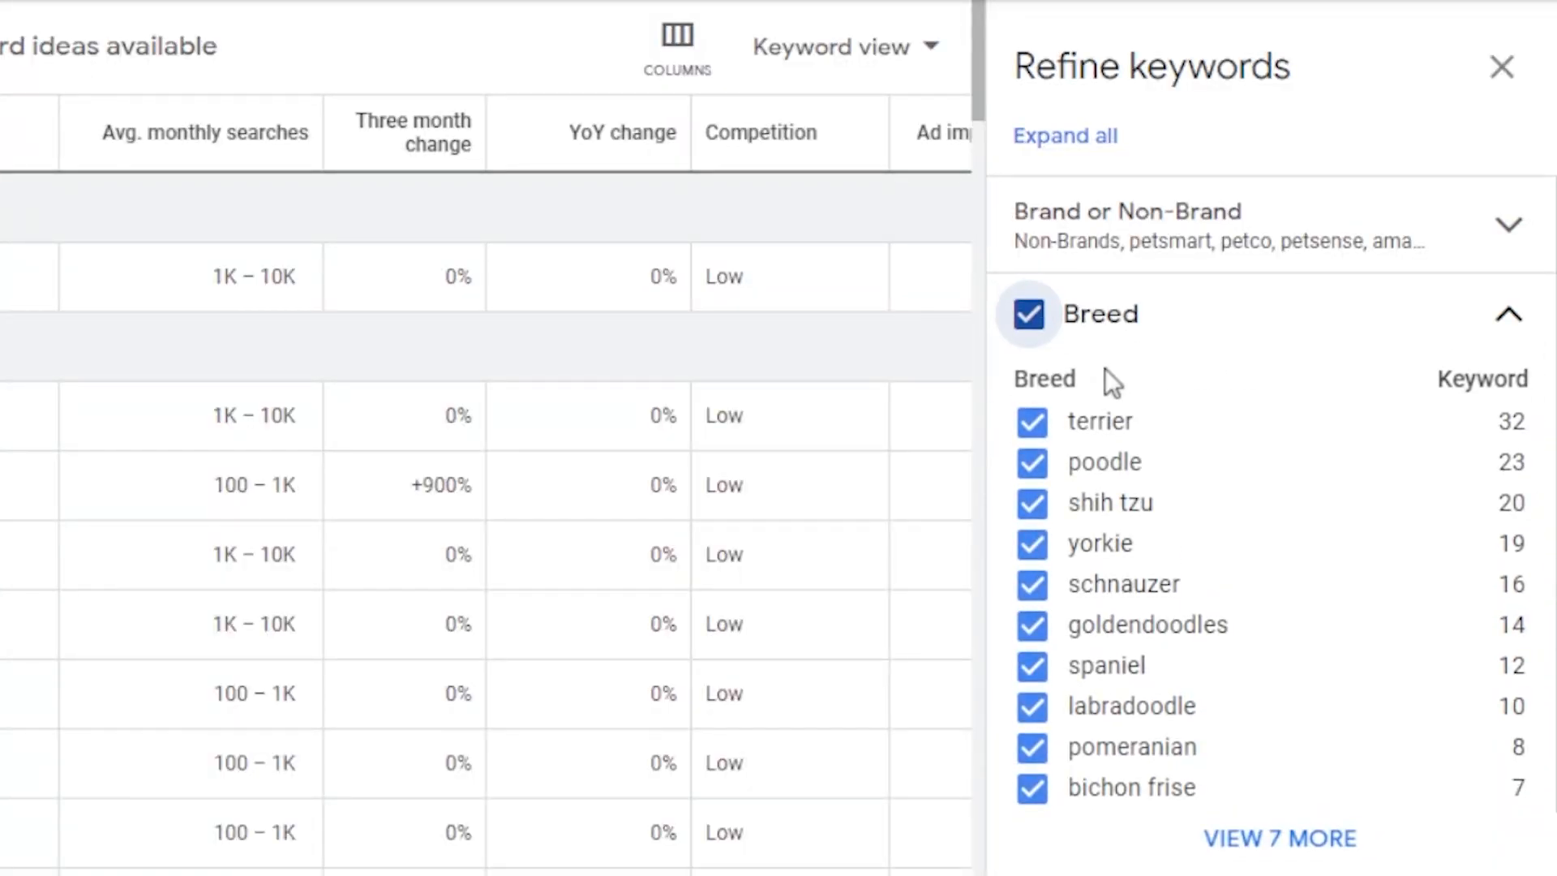
{"action": "left_click", "coordinate": [1029, 315]}
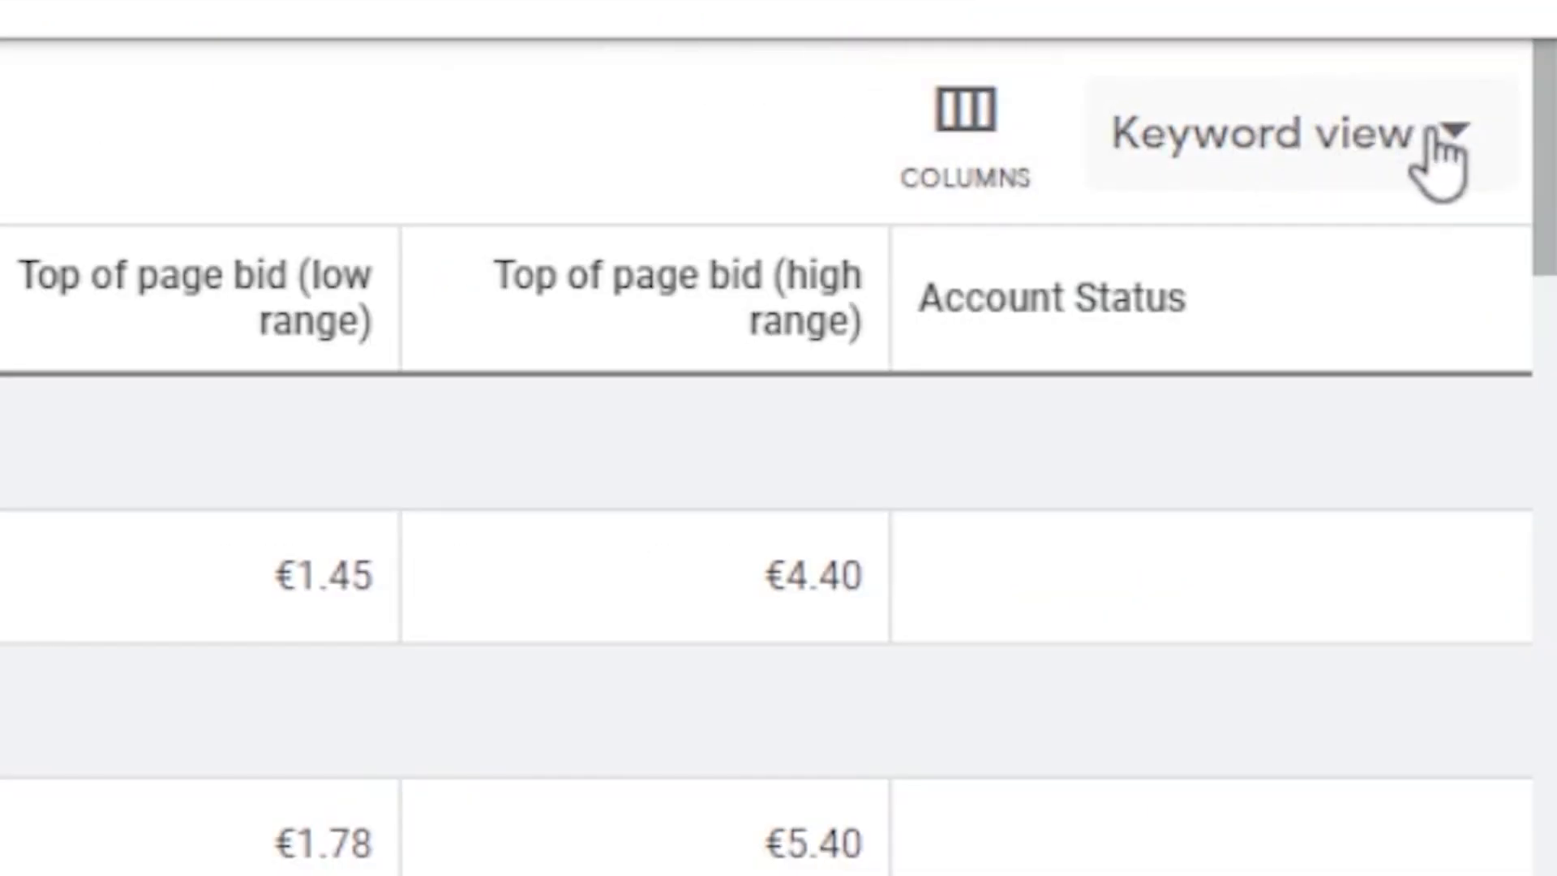
Step: Show the pet grooming ideas and the catering service ideas for Maine in grouped view
{"action": "left_click", "coordinate": [1439, 142]}
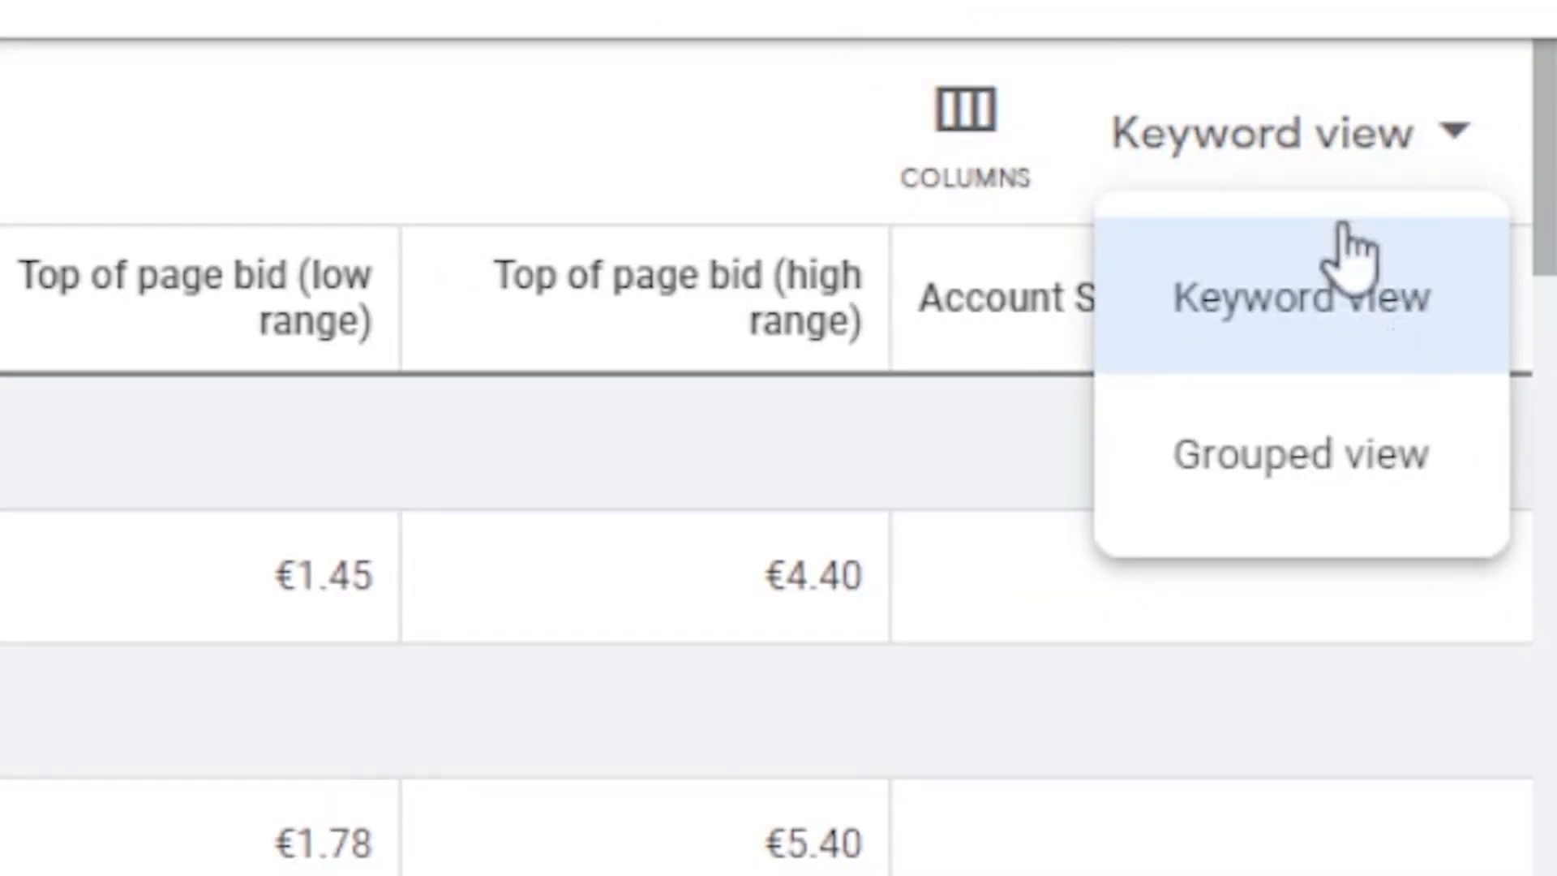
{"action": "left_click", "coordinate": [1281, 486]}
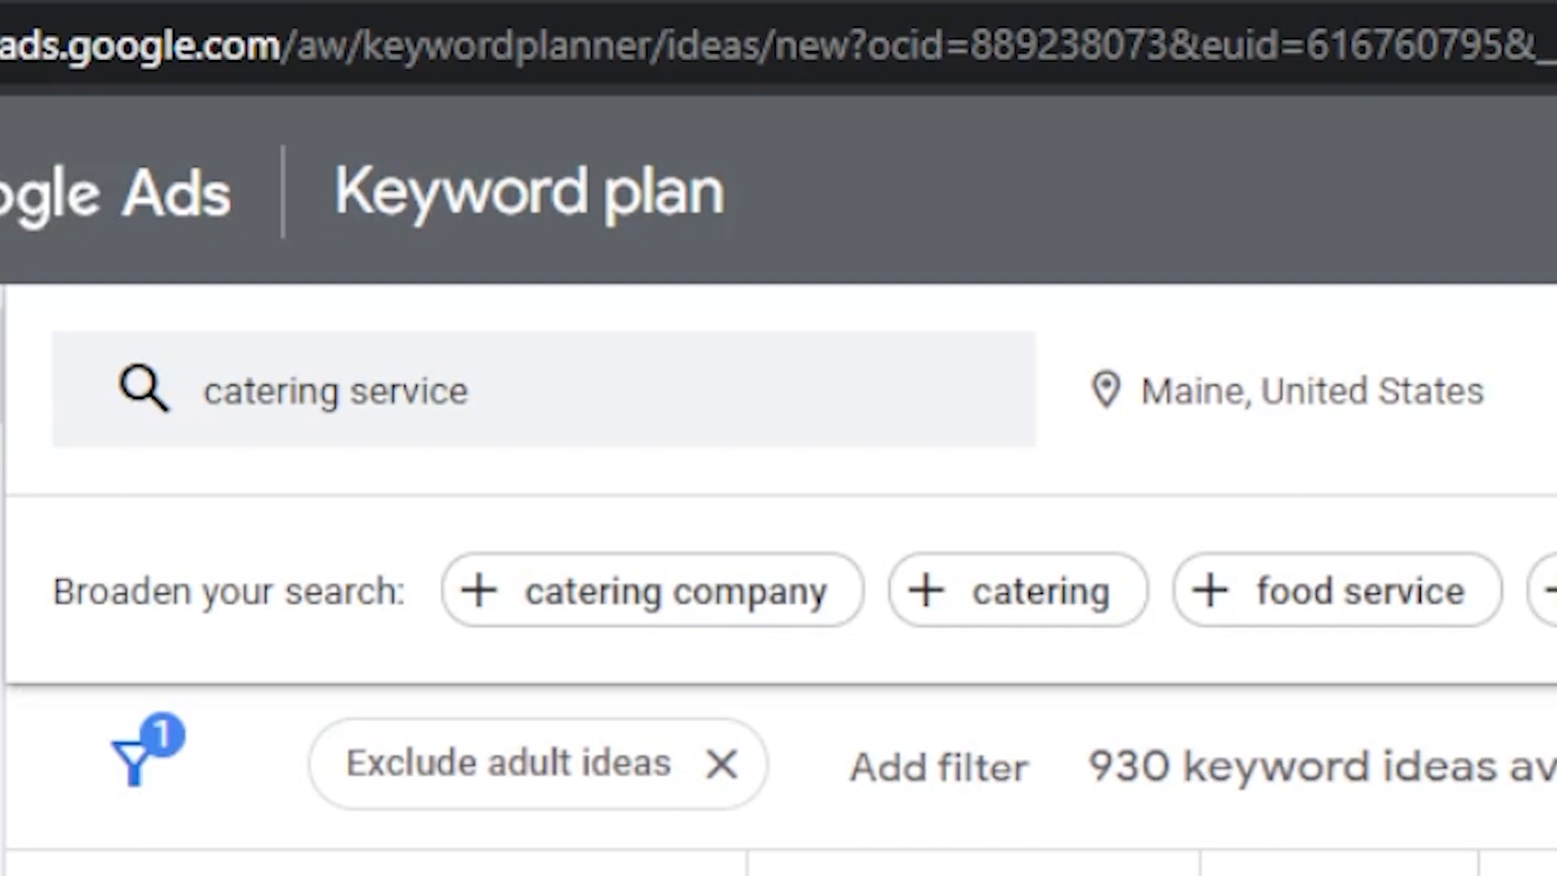
{"action": "left_click", "coordinate": [1468, 315]}
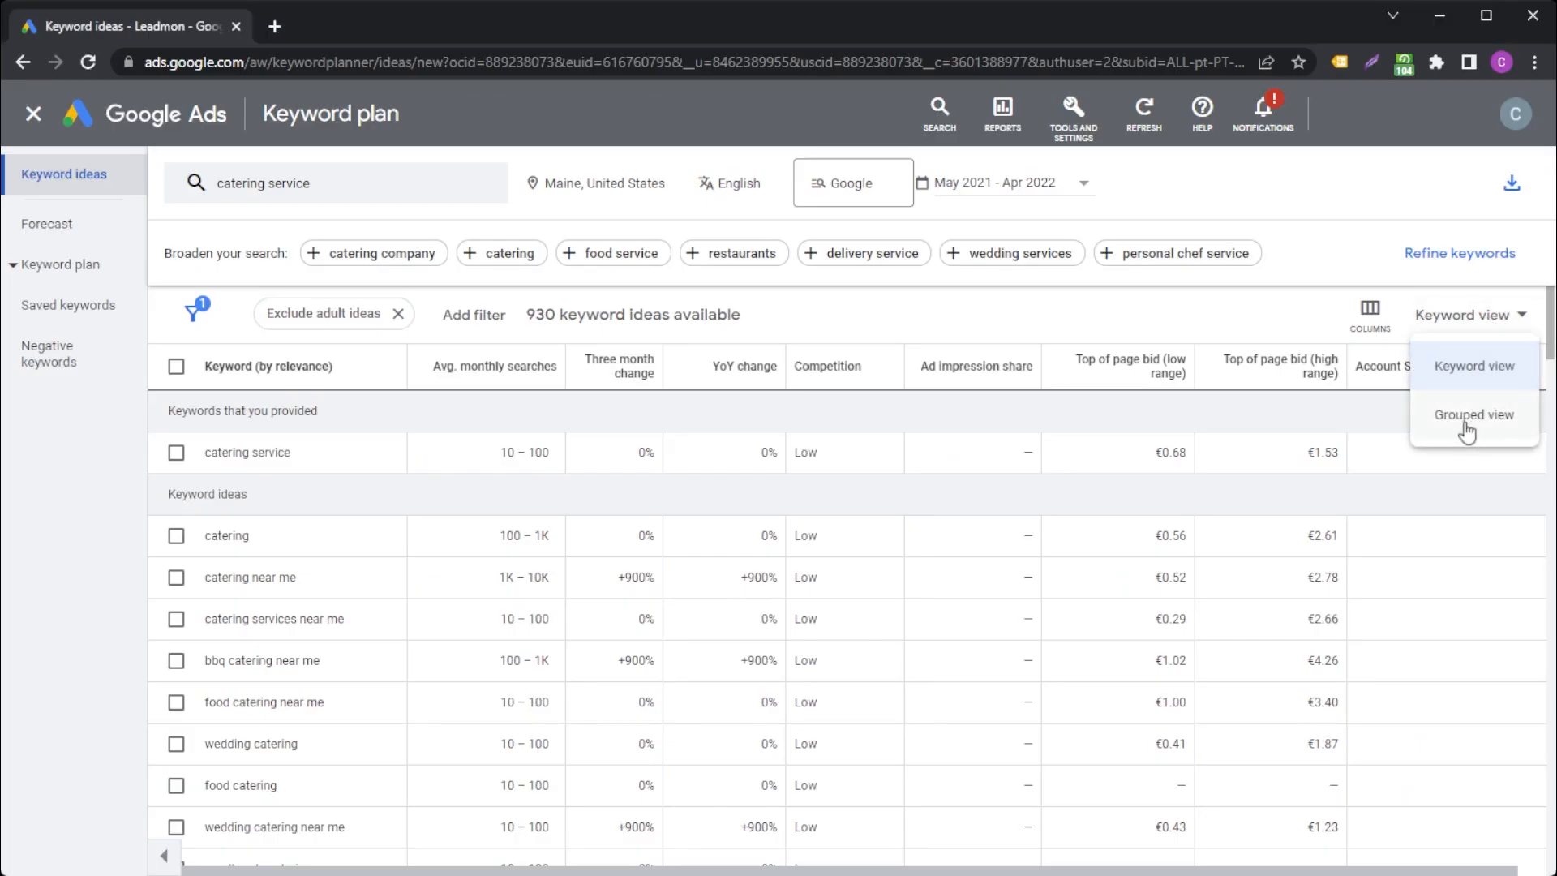
{"action": "left_click", "coordinate": [1473, 415]}
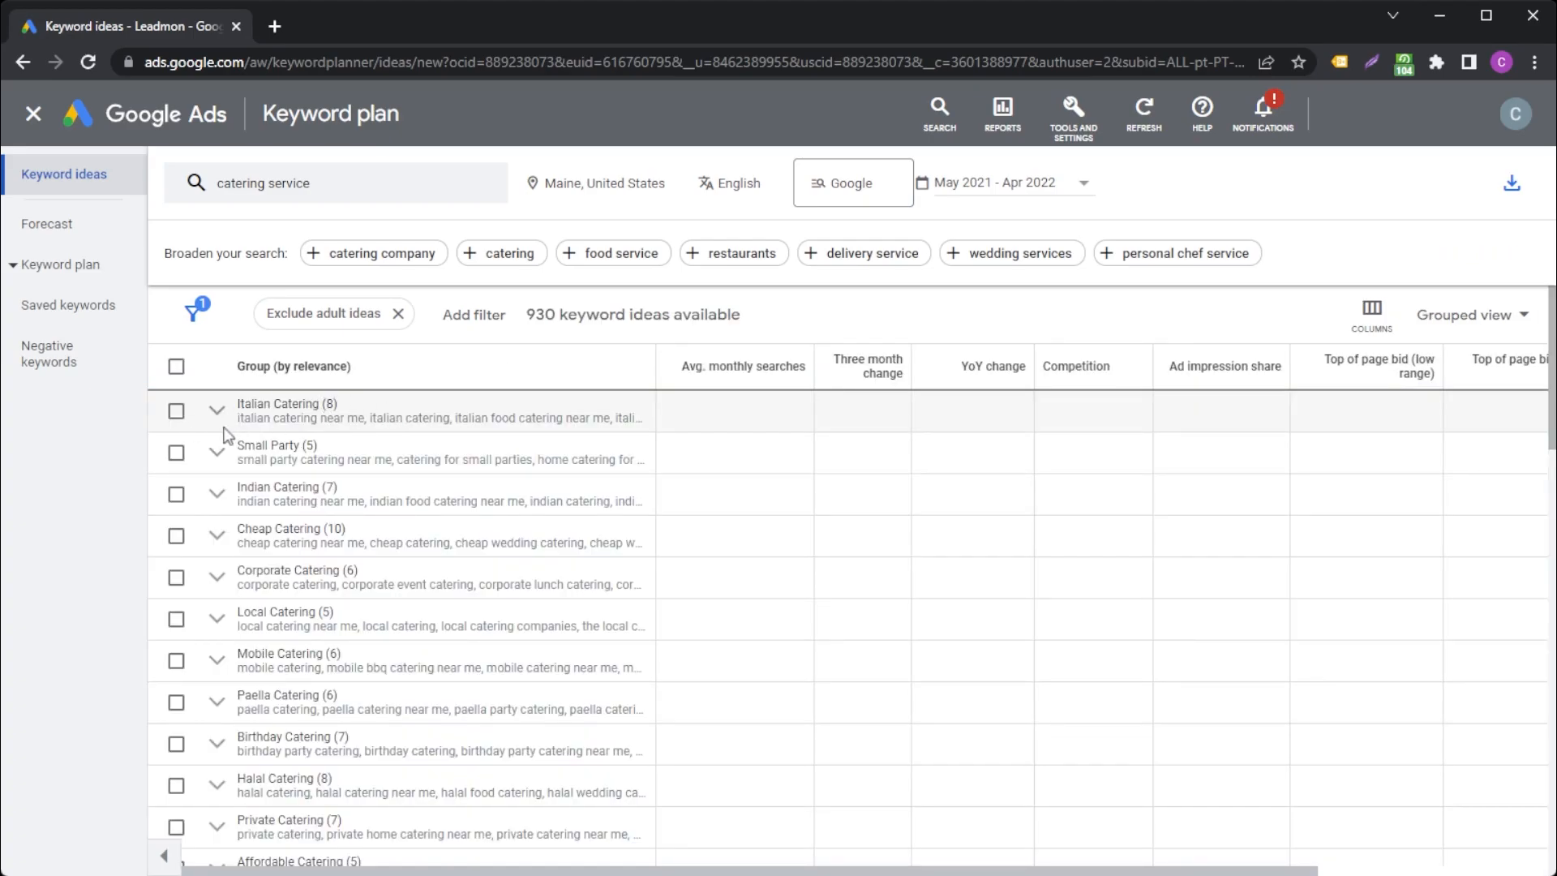
Step: Select the Italian Catering keyword group and view the additional actions available for it
{"action": "left_click", "coordinate": [176, 412]}
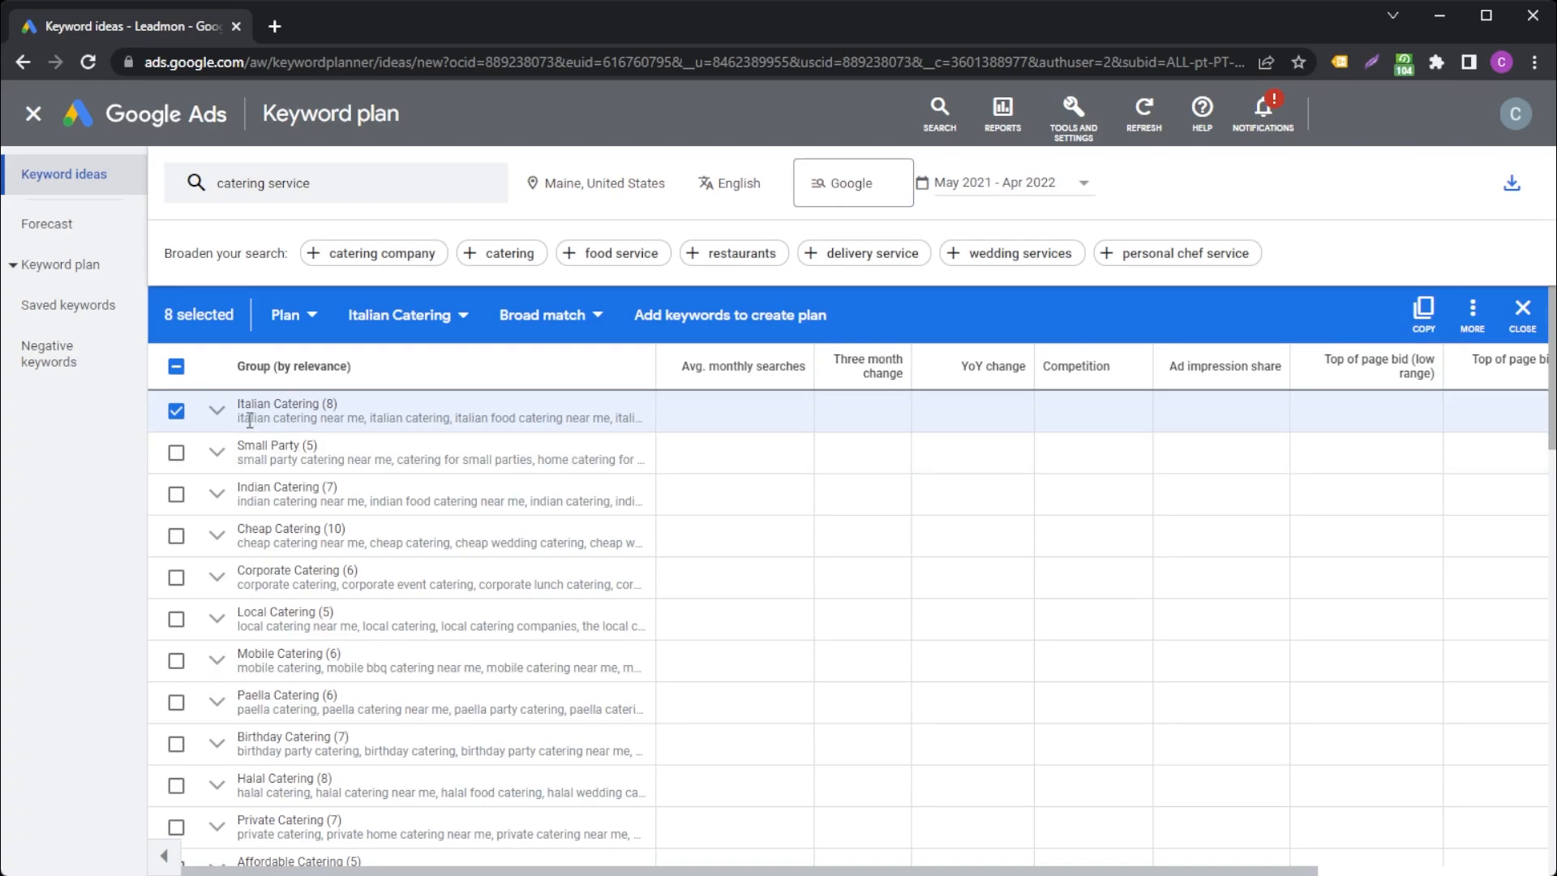
{"action": "left_click", "coordinate": [1473, 327]}
{"action": "mouse_move", "coordinate": [1365, 387]}
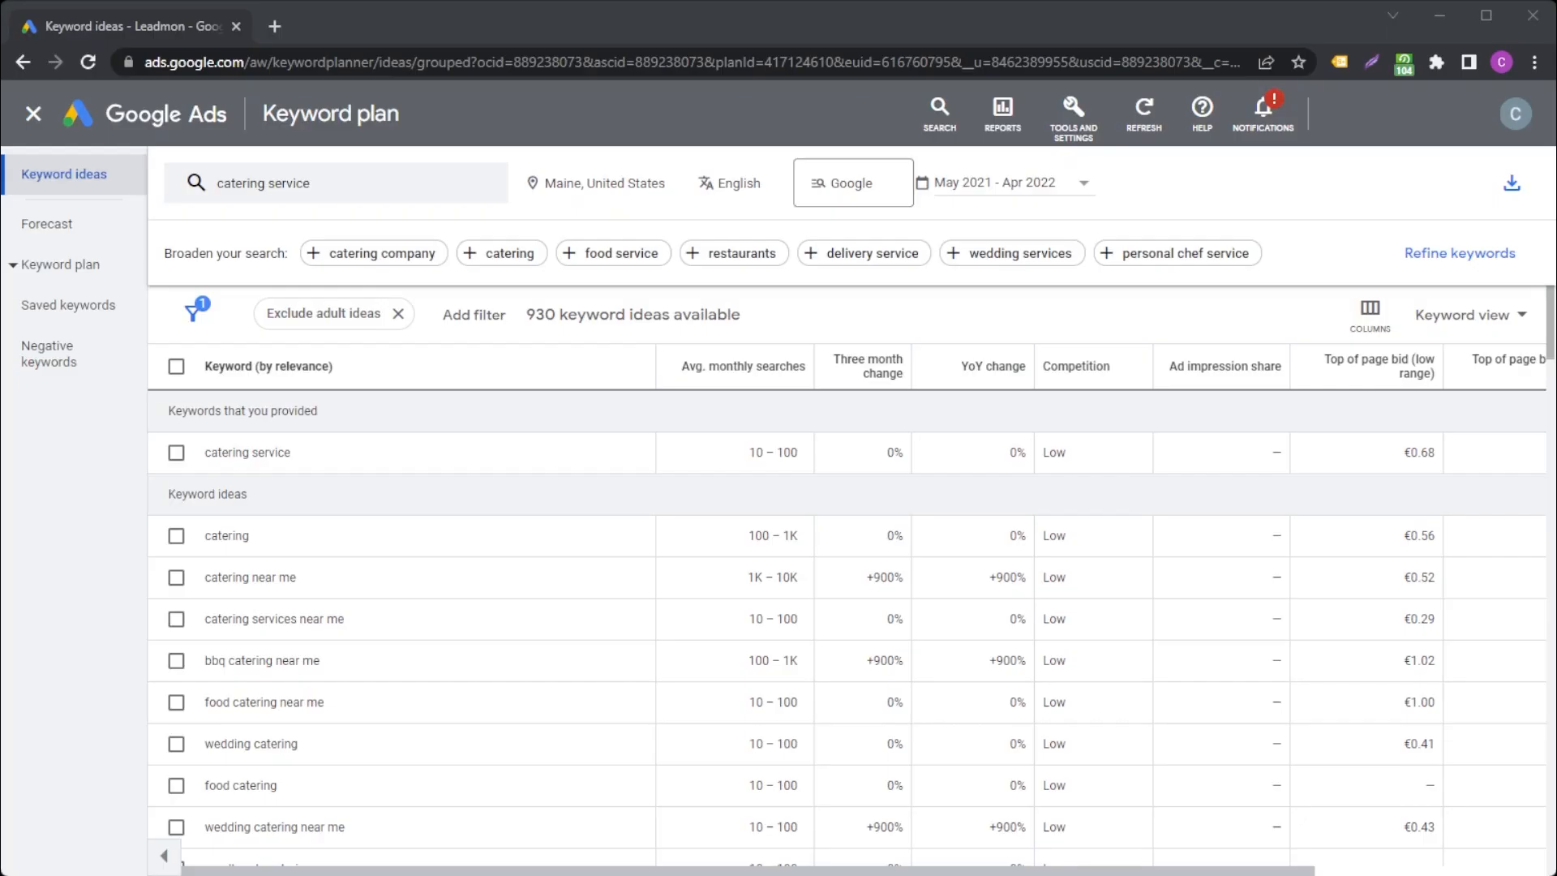
Step: Add a second filter to the catering service keyword ideas and look through the filtered list
{"action": "left_click", "coordinate": [470, 320]}
{"action": "left_click", "coordinate": [607, 551]}
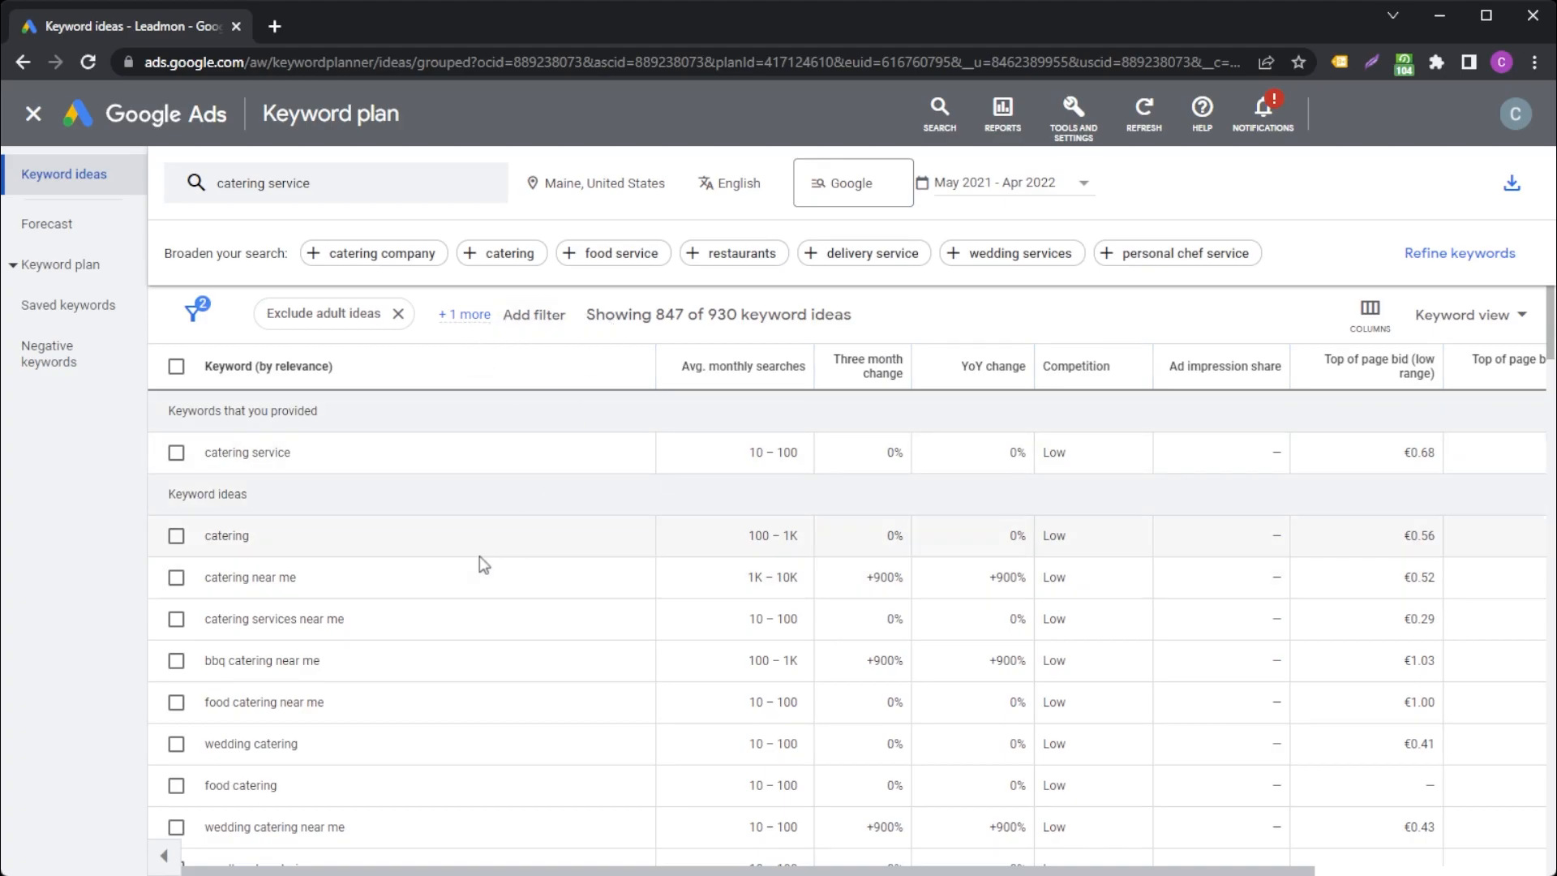
{"action": "scroll", "coordinate": [468, 581], "scroll_direction": "down", "scroll_amount": 5}
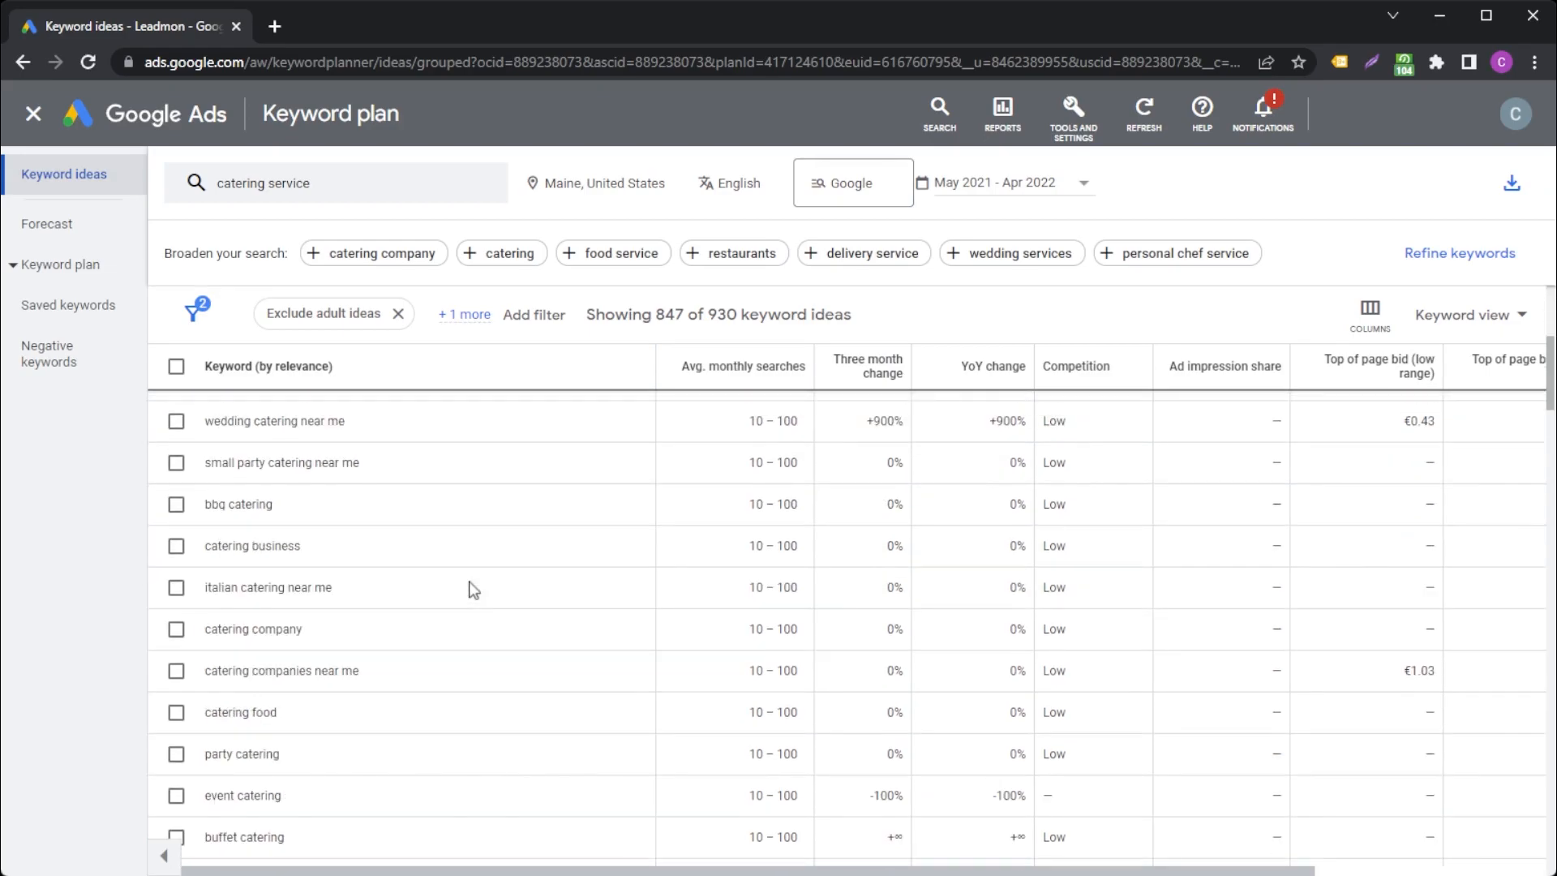
{"action": "scroll", "coordinate": [516, 663], "scroll_direction": "up", "scroll_amount": 5}
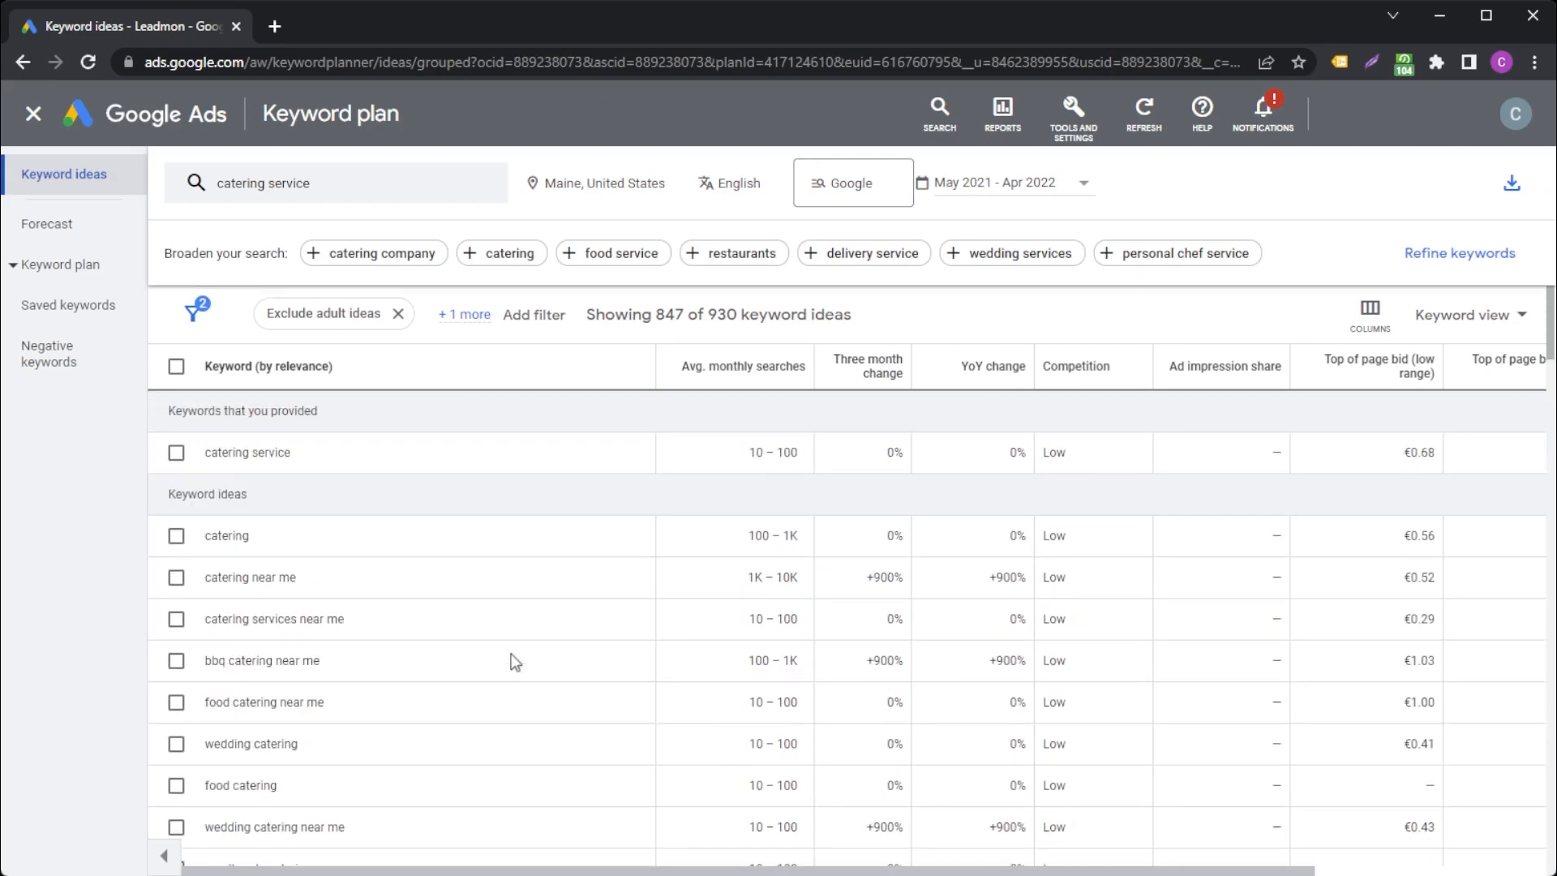
Step: Open the Google Sheets download of the keyword ideas and check its file name and folder settings
{"action": "left_click", "coordinate": [1512, 184]}
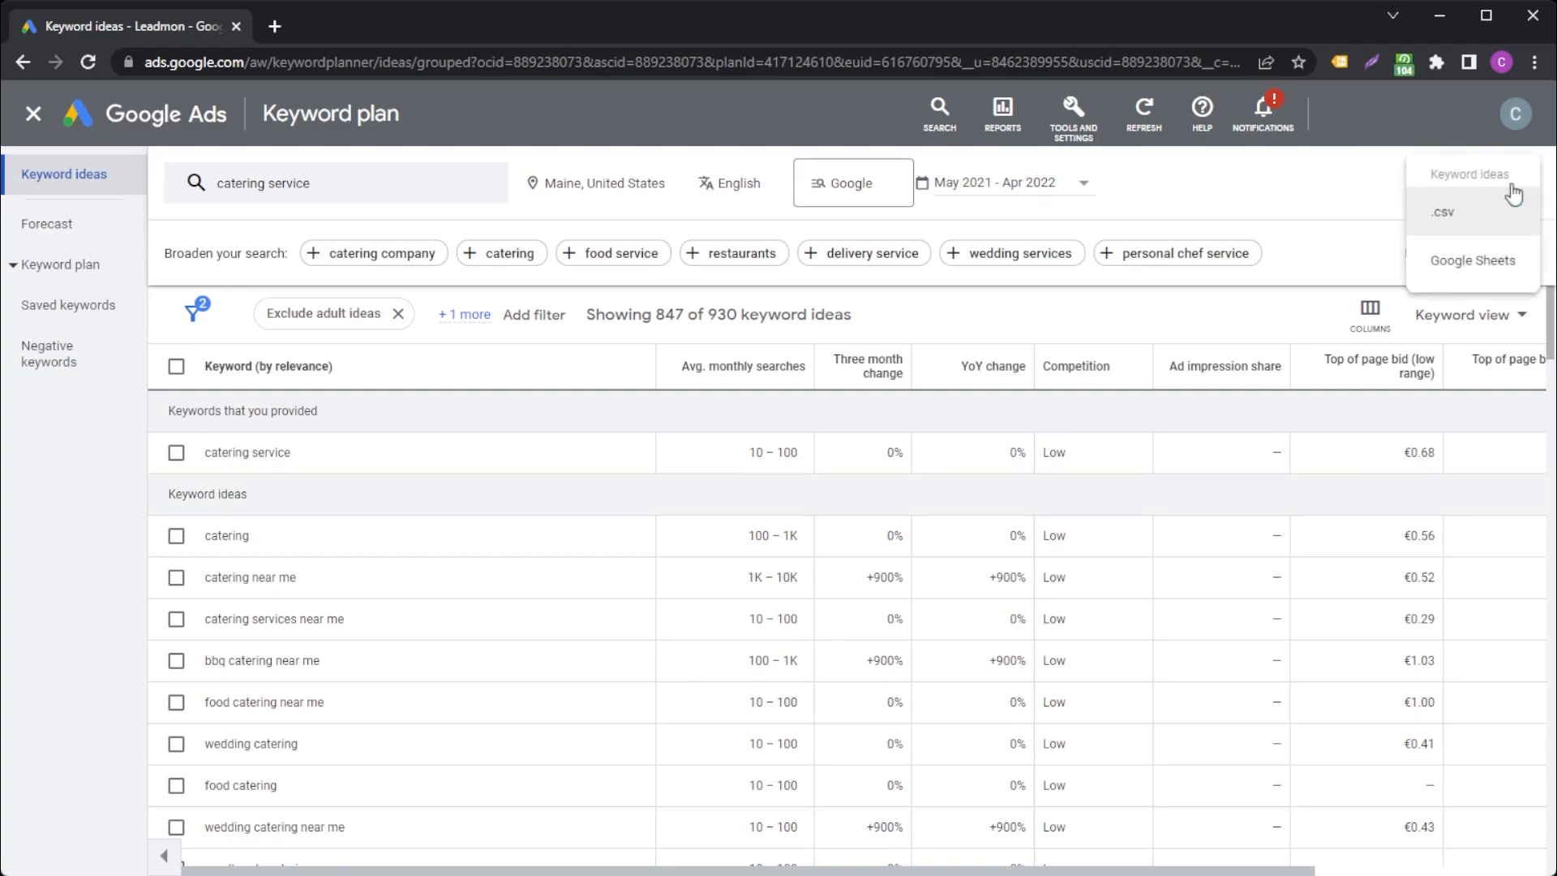
{"action": "left_click", "coordinate": [1470, 260]}
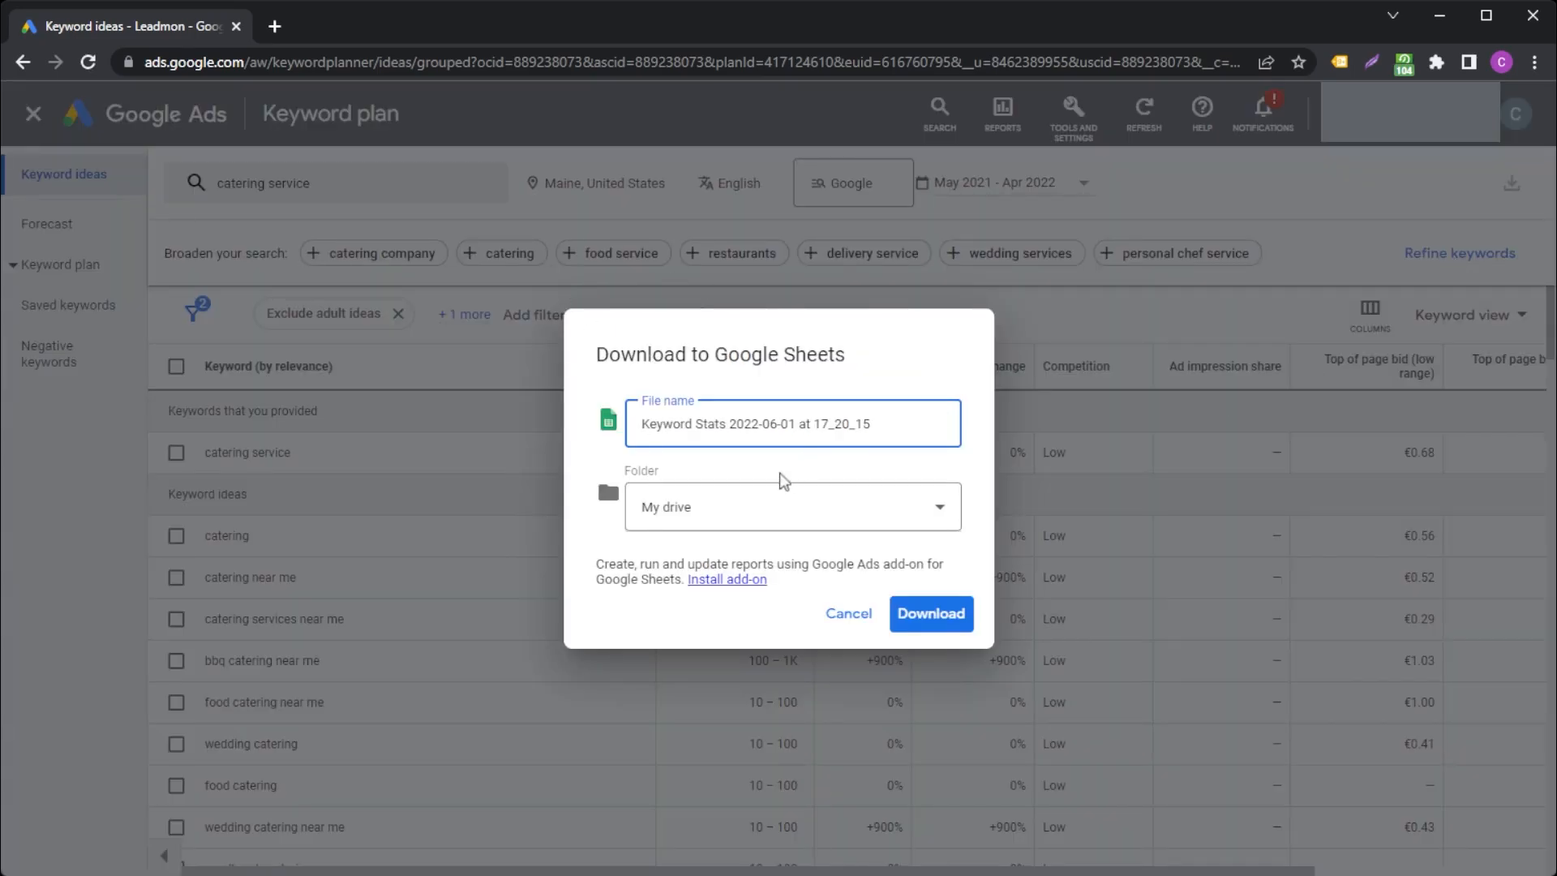
{"action": "left_click", "coordinate": [852, 545]}
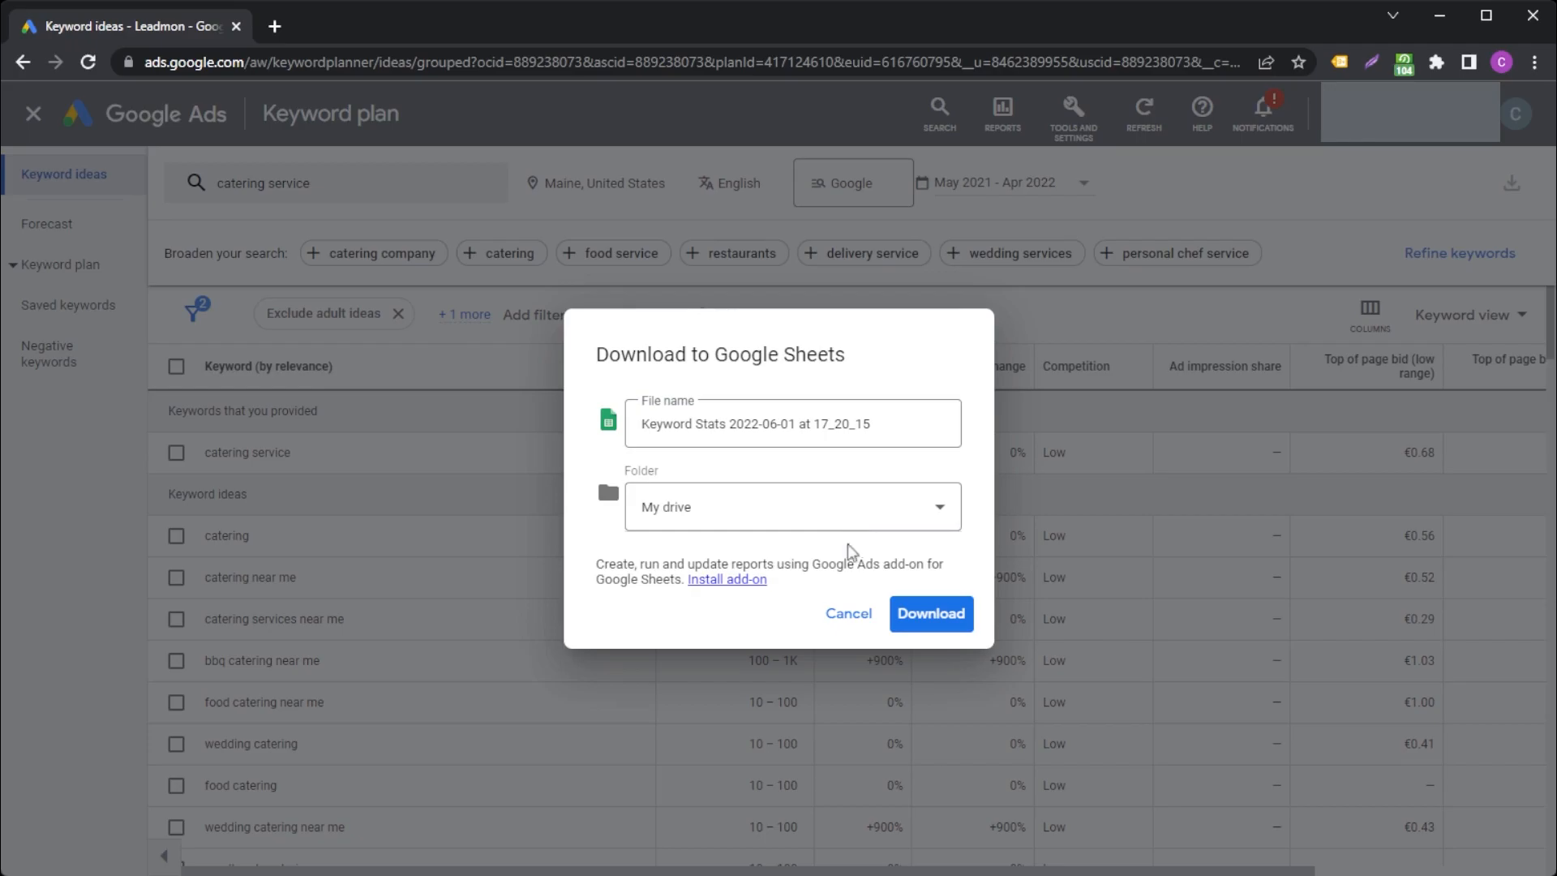
{"action": "left_click", "coordinate": [941, 510]}
{"action": "left_click", "coordinate": [973, 480]}
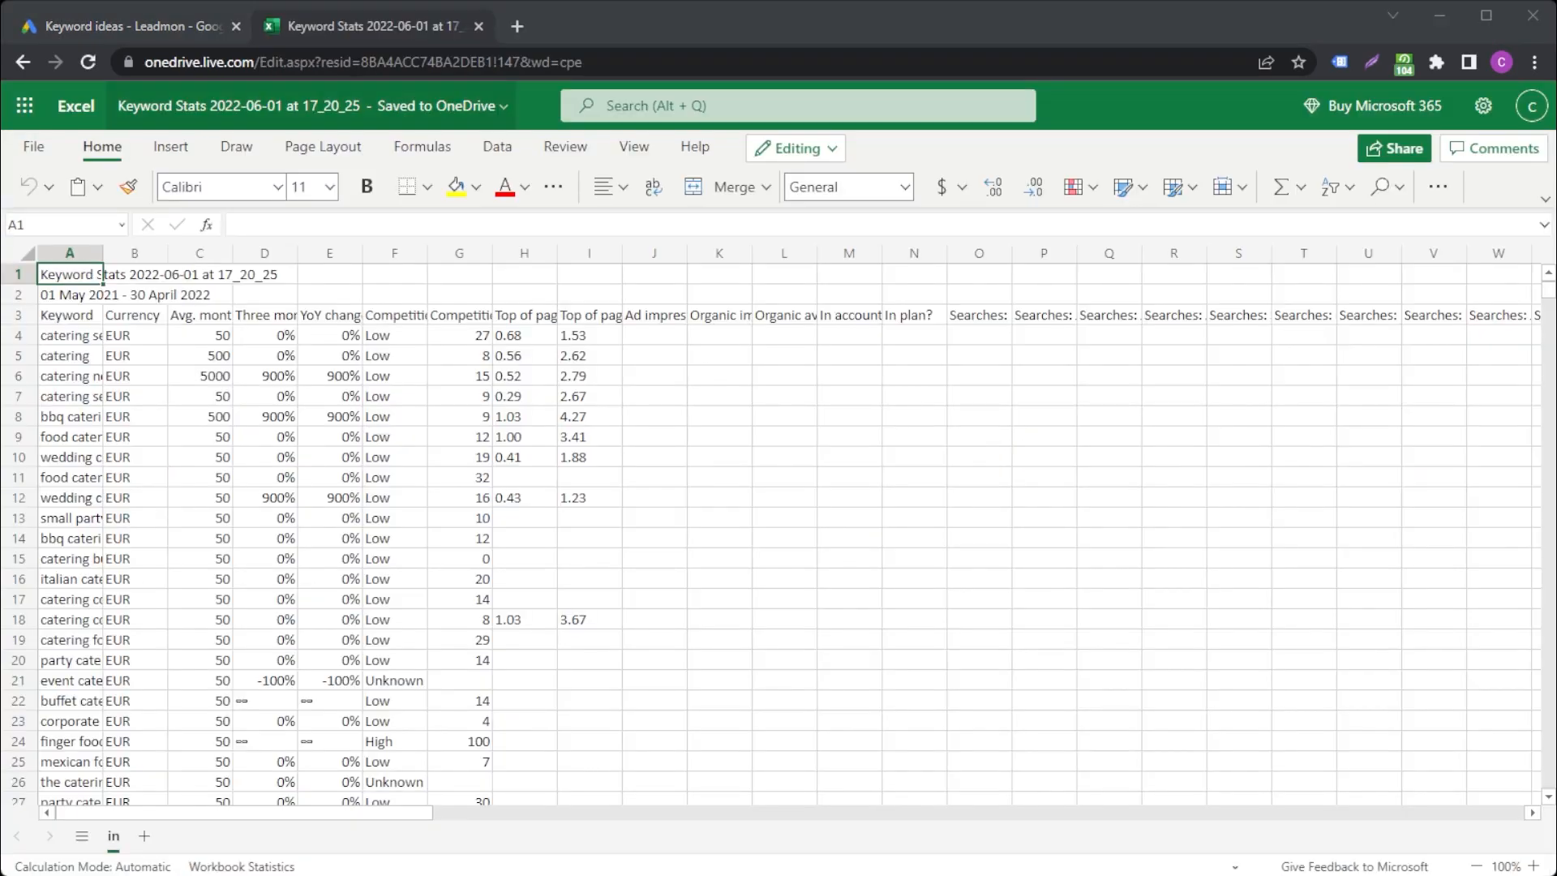
Step: In the exported keyword stats workbook in Excel, widen column A to fit the keywords and examine the keywords and their metrics
{"action": "left_click_drag", "start_coordinate": [102, 253], "coordinate": [436, 253]}
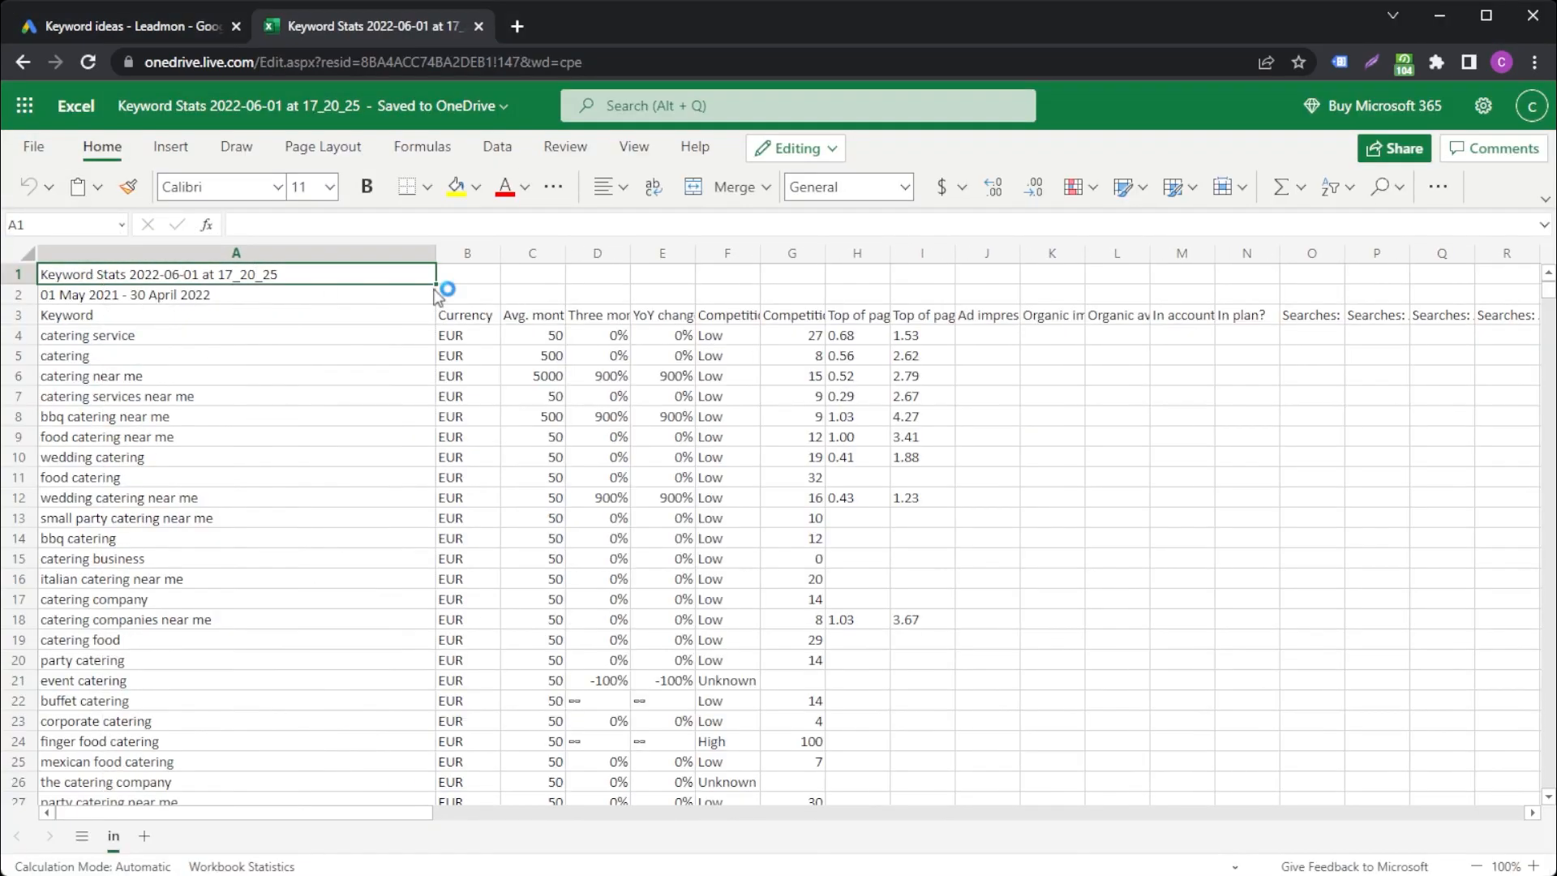
{"action": "left_click", "coordinate": [1046, 458]}
{"action": "left_click_drag", "start_coordinate": [1070, 659], "coordinate": [471, 318]}
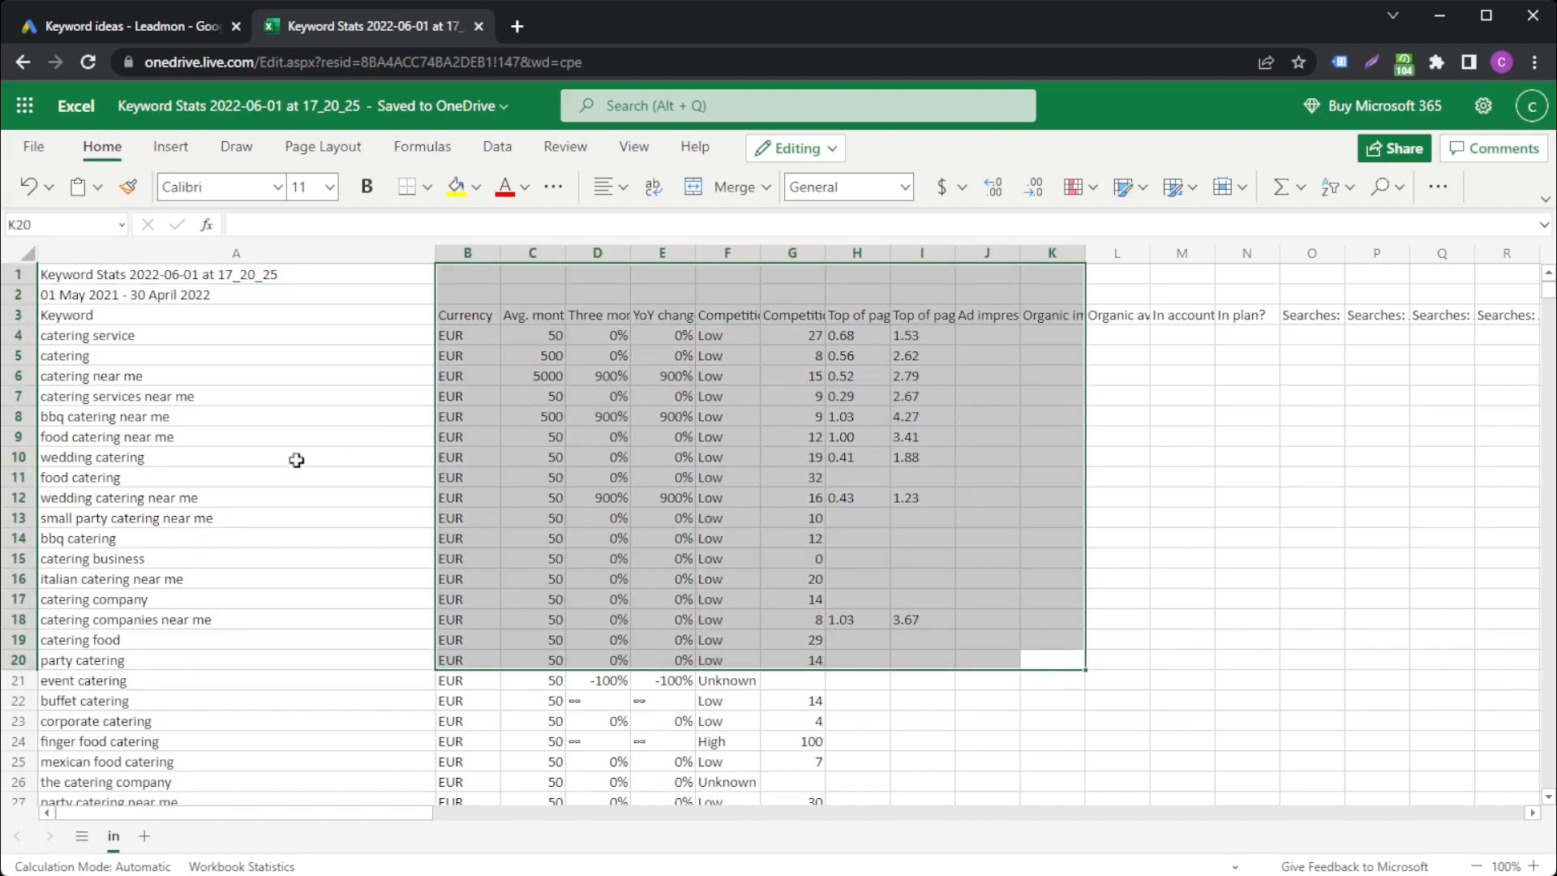
{"action": "left_click", "coordinate": [410, 452]}
{"action": "left_click_drag", "start_coordinate": [195, 318], "coordinate": [128, 714]}
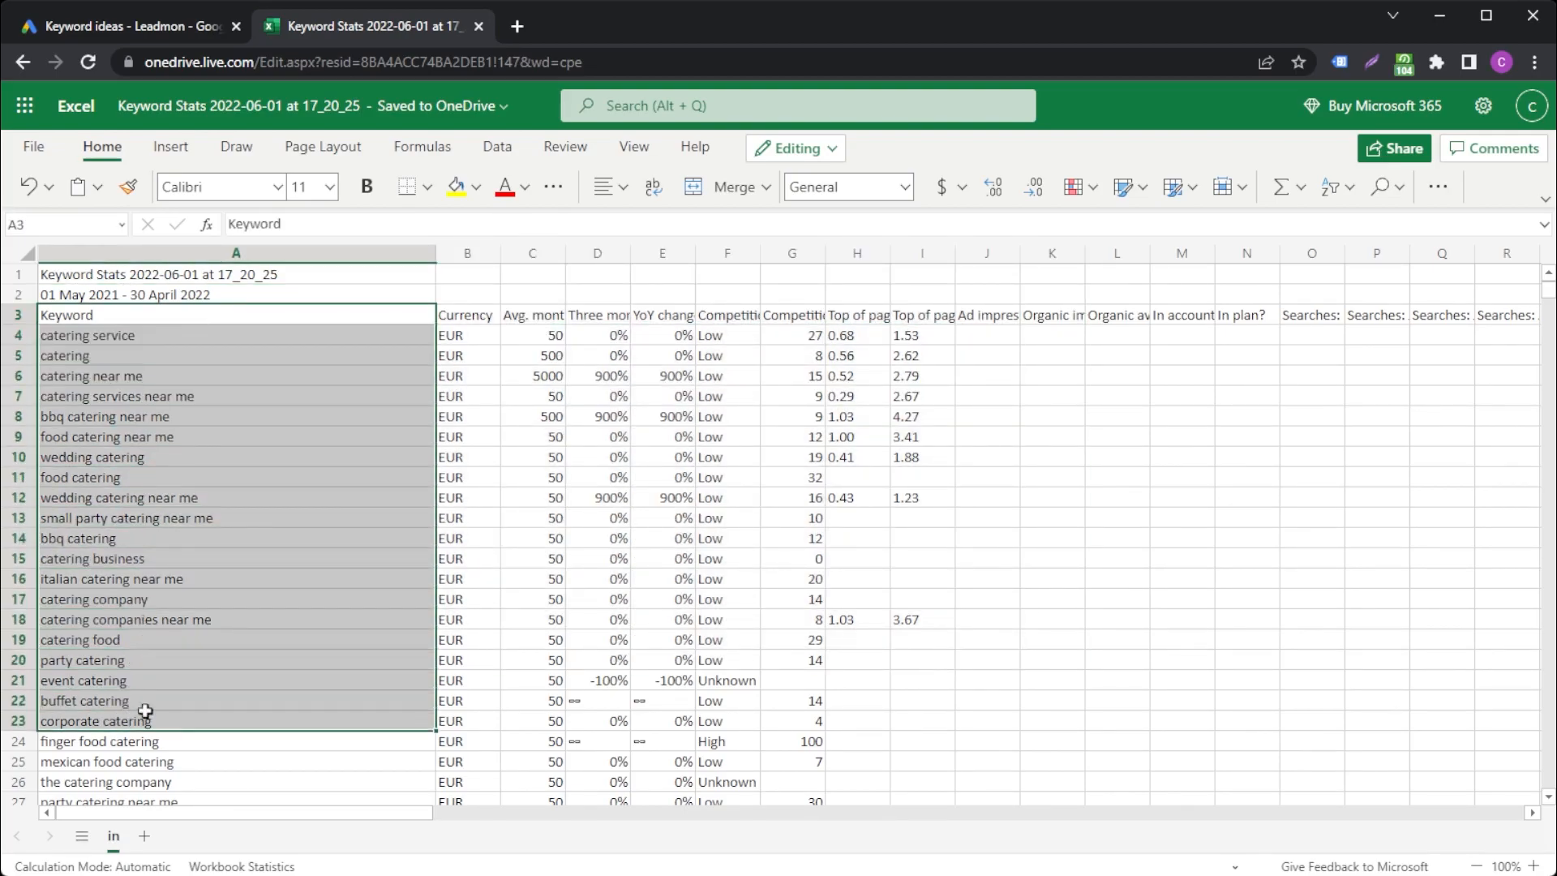
Step: Look through the exported catering keywords and their metrics down to the last row of the workbook
{"action": "left_click", "coordinate": [456, 557]}
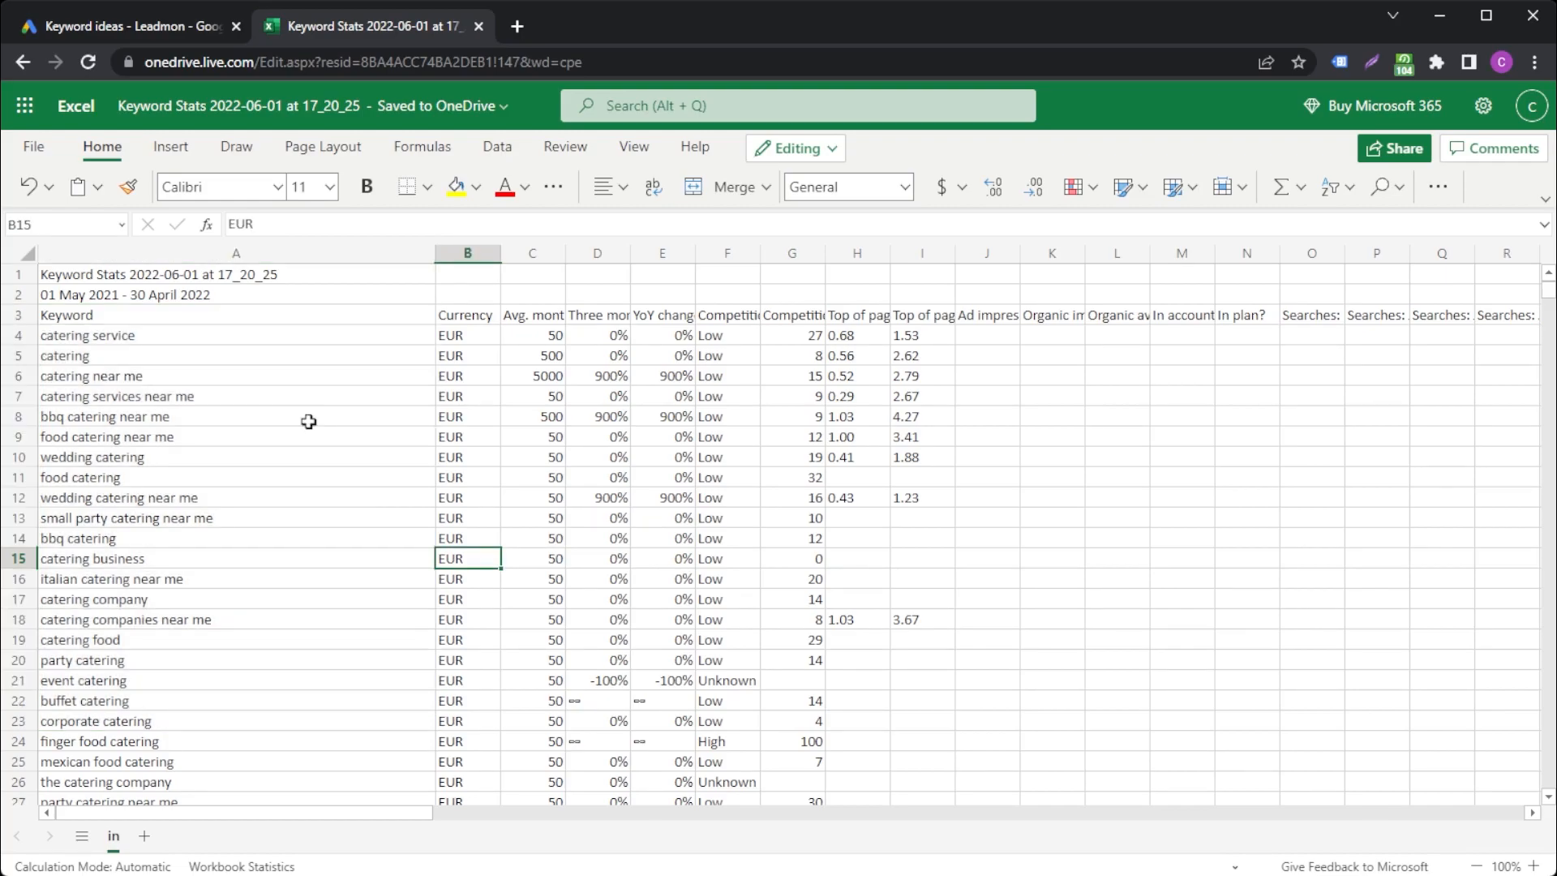
{"action": "scroll", "coordinate": [308, 420], "scroll_direction": "down", "scroll_amount": 5}
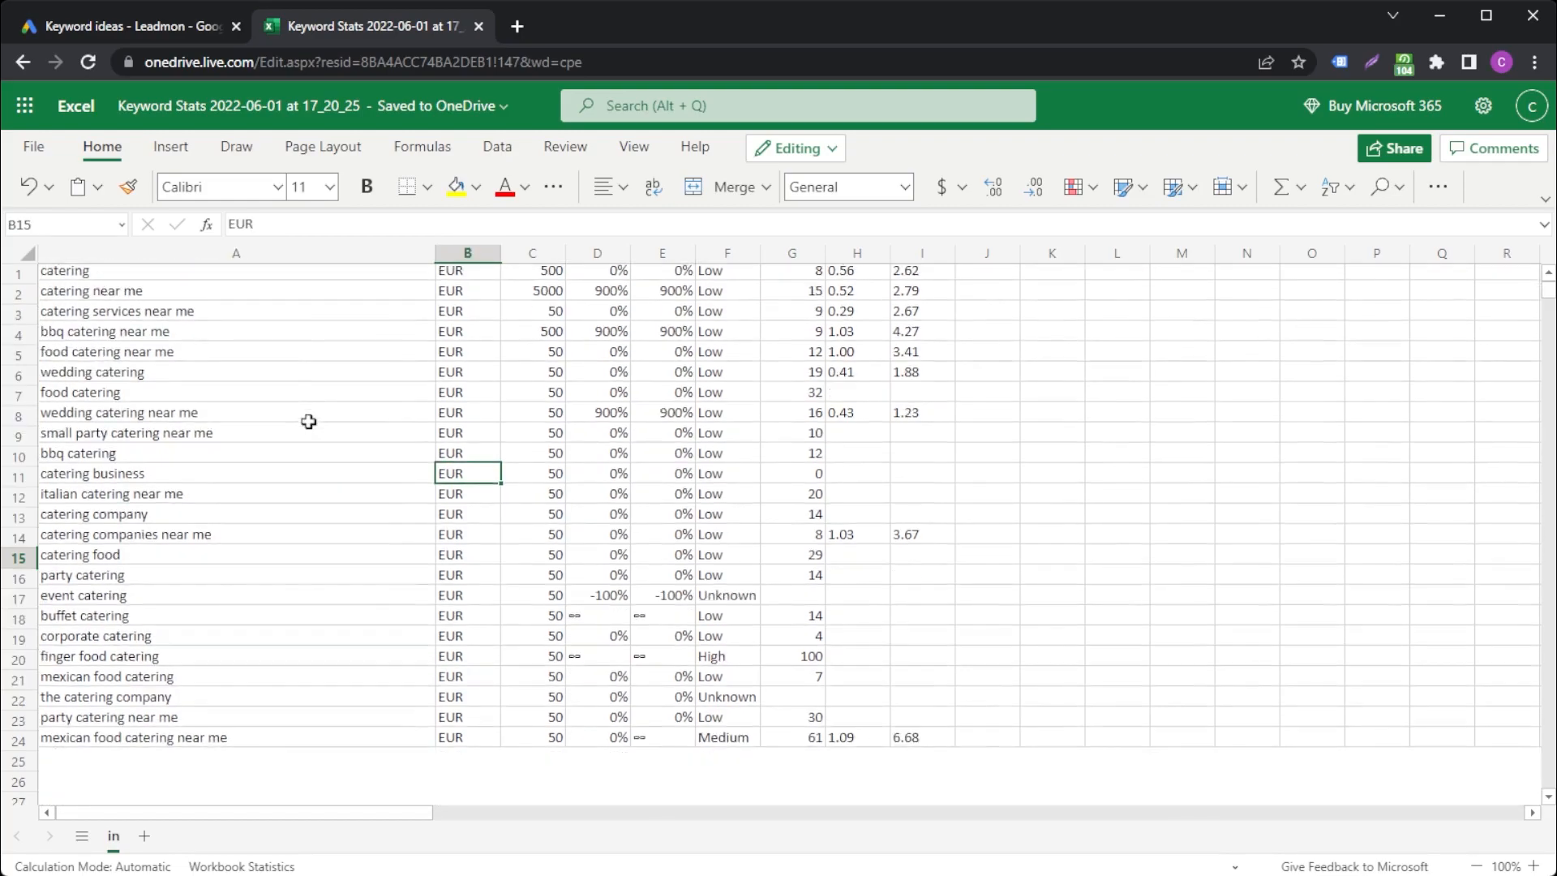
{"action": "scroll", "coordinate": [308, 421], "scroll_direction": "up", "scroll_amount": 5}
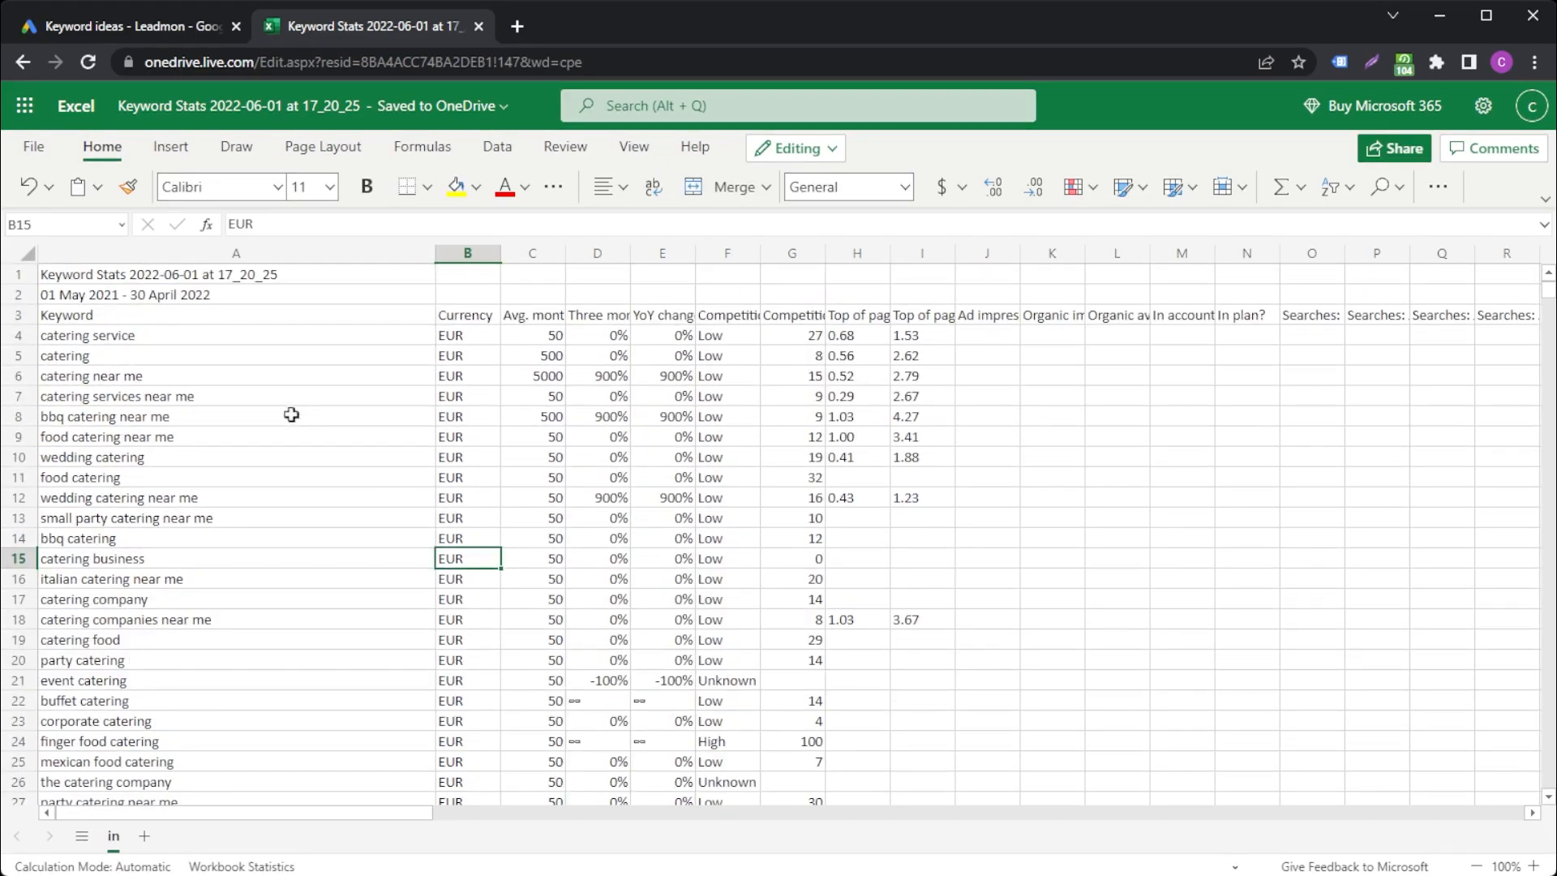
{"action": "left_click_drag", "start_coordinate": [215, 339], "coordinate": [198, 621]}
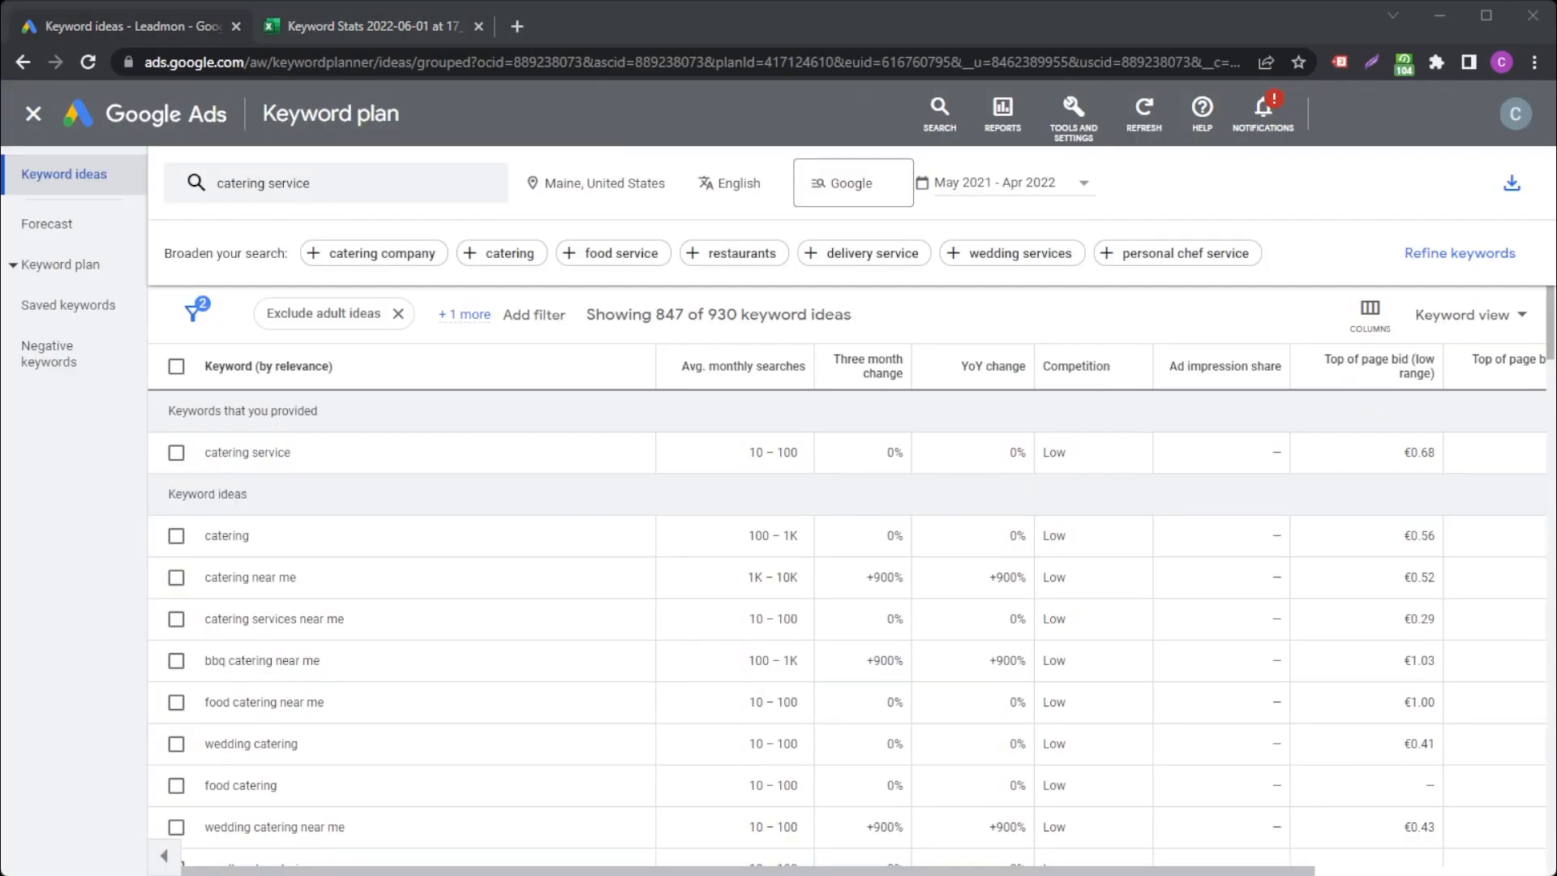
Step: Switch to Google Ads, view the draft plan's forecast page, and return to the catering service keyword ideas
{"action": "left_click", "coordinate": [47, 224]}
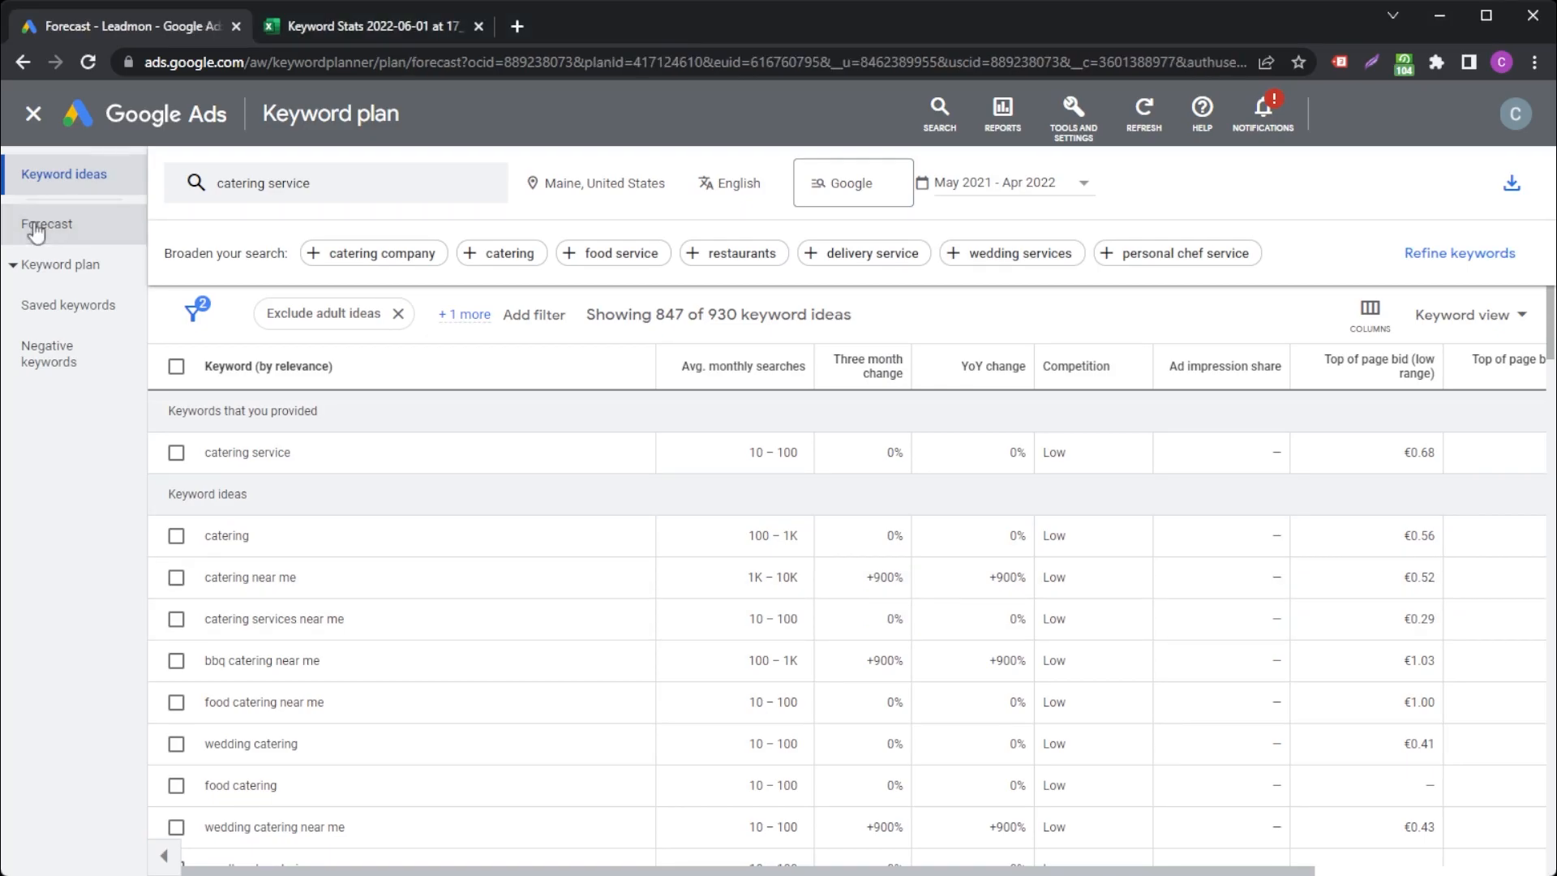
{"action": "left_click_drag", "start_coordinate": [189, 187], "coordinate": [390, 192]}
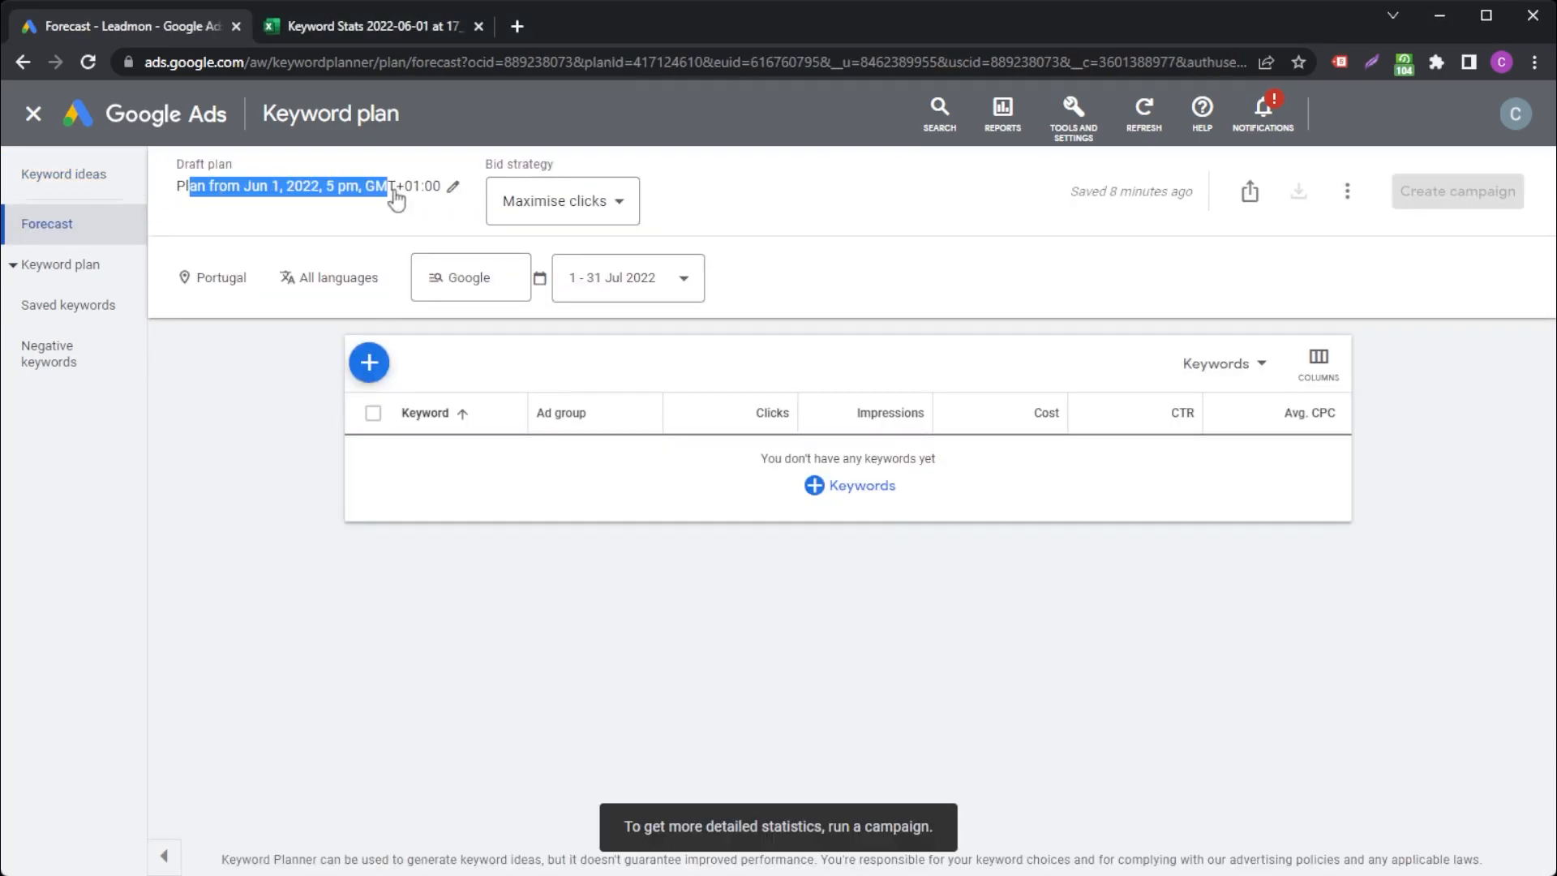
{"action": "left_click", "coordinate": [316, 387]}
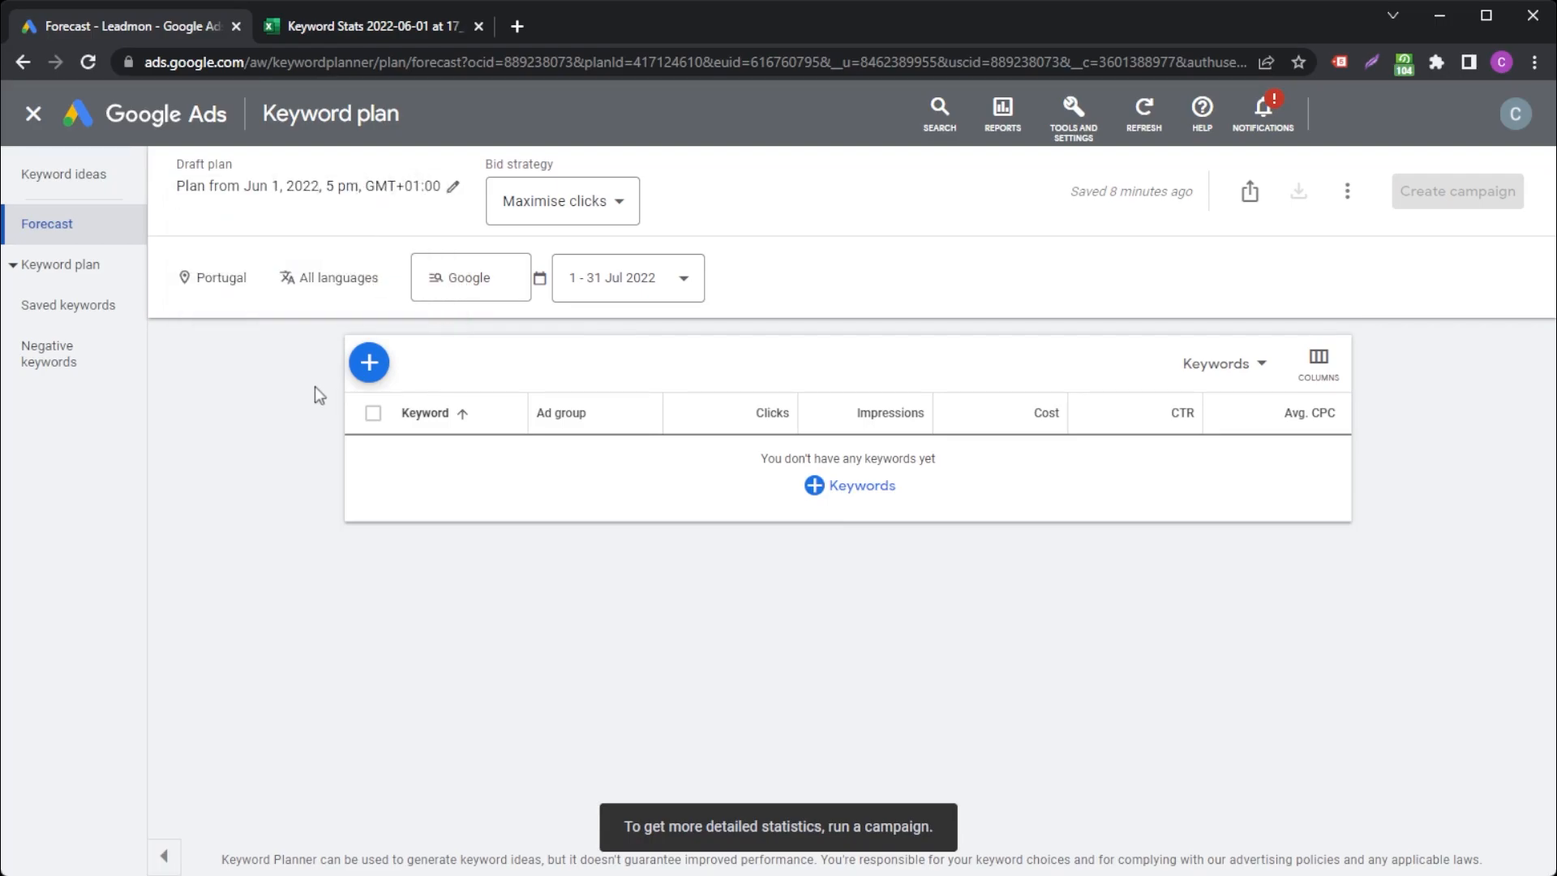
{"action": "left_click_drag", "start_coordinate": [710, 455], "coordinate": [1087, 522]}
{"action": "left_click", "coordinate": [328, 435]}
{"action": "left_click", "coordinate": [68, 173]}
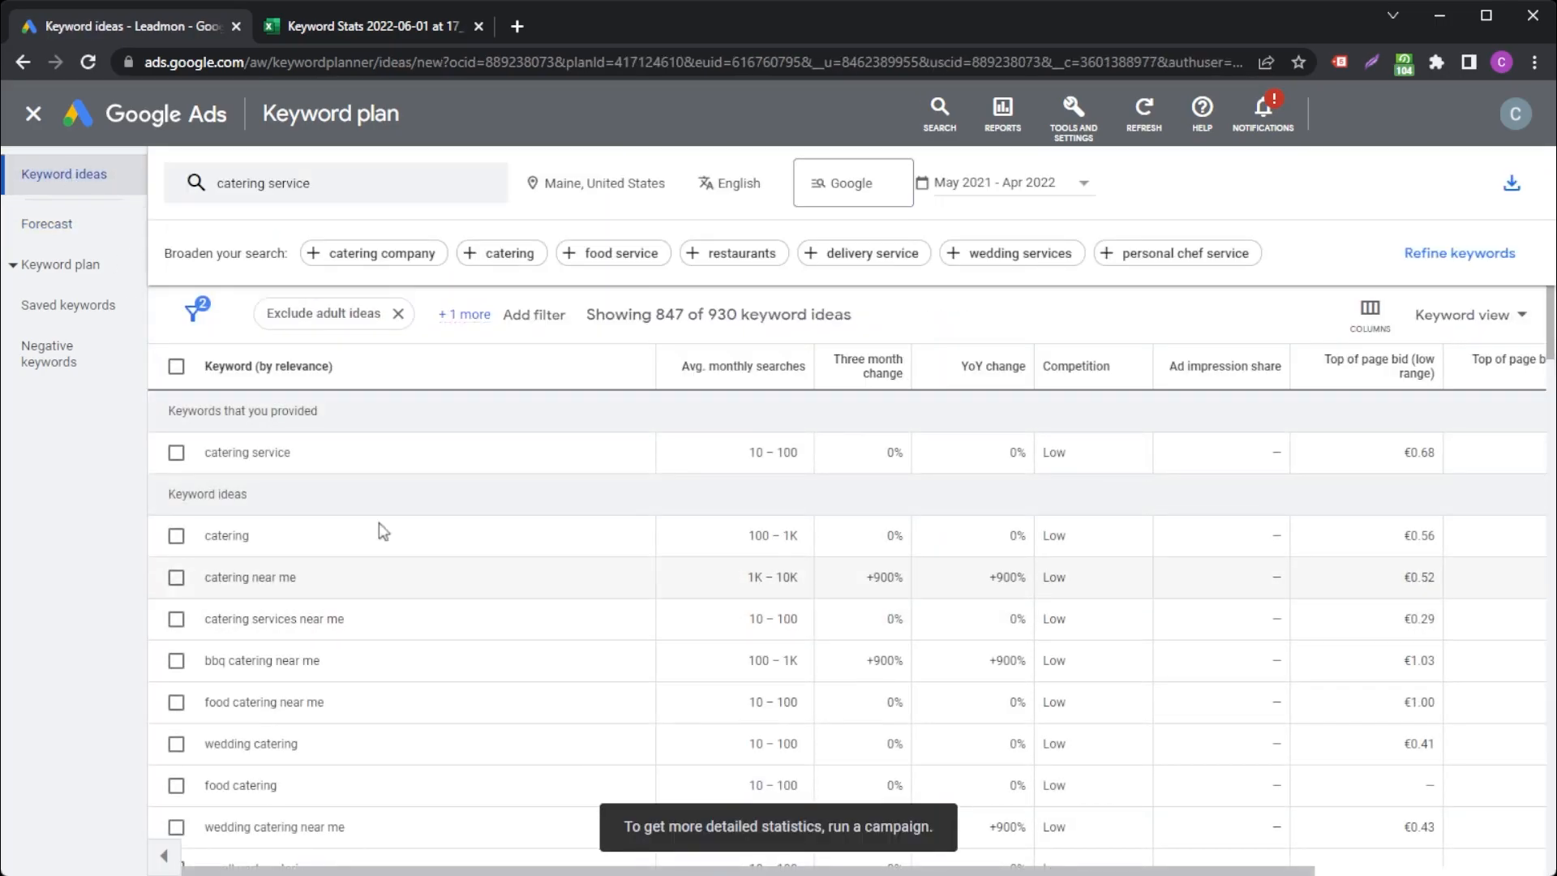
Step: Select all the filtered catering service keyword ideas and add them to the plan in a new ad group with broad match
{"action": "left_click", "coordinate": [176, 366]}
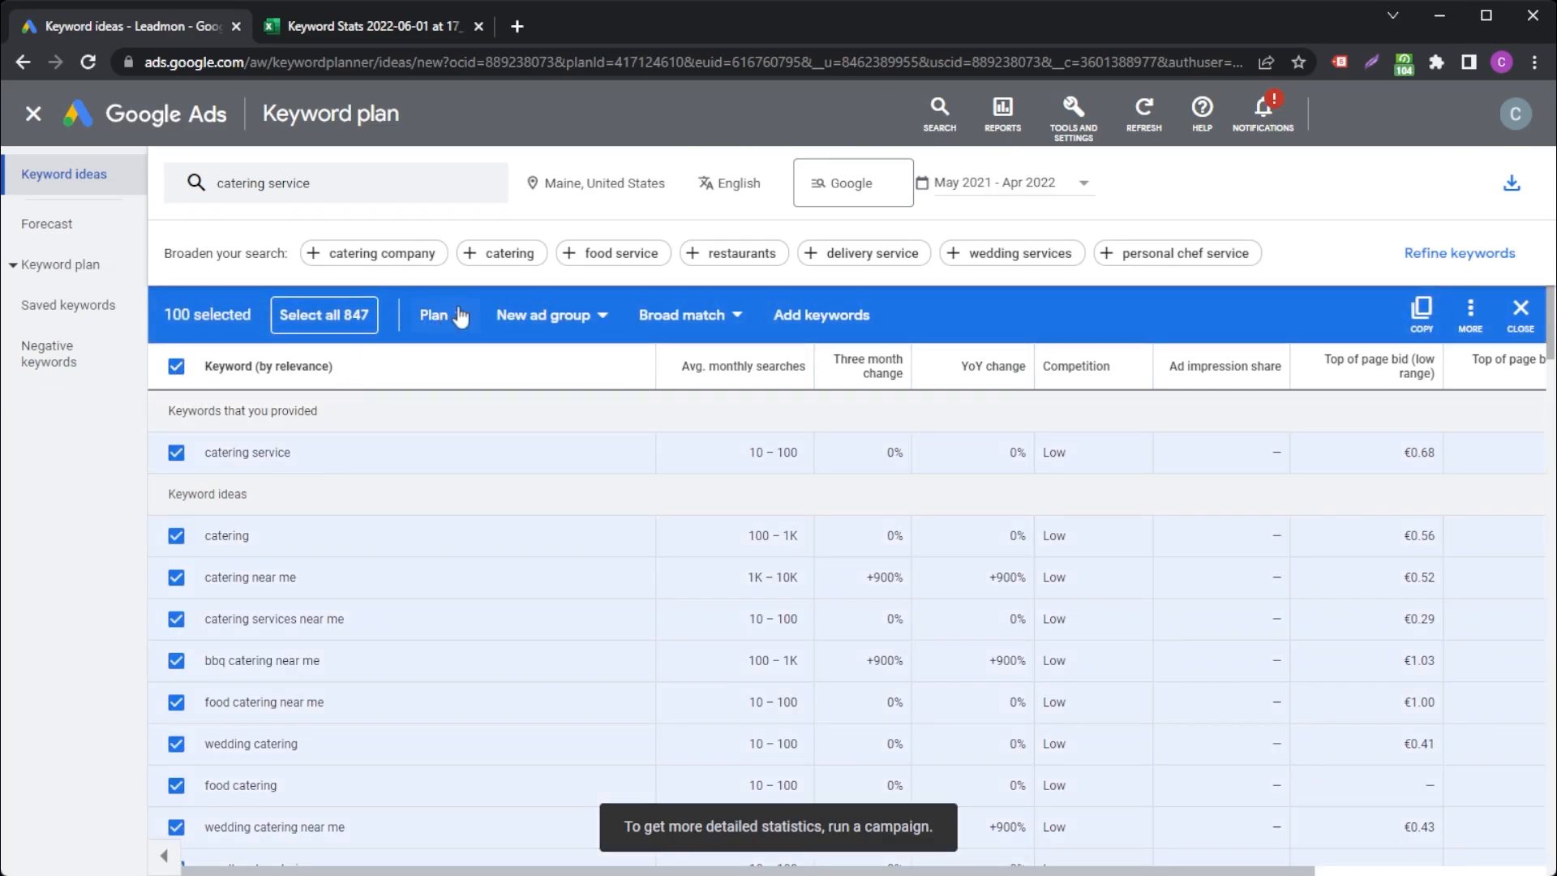
{"action": "left_click", "coordinate": [457, 323]}
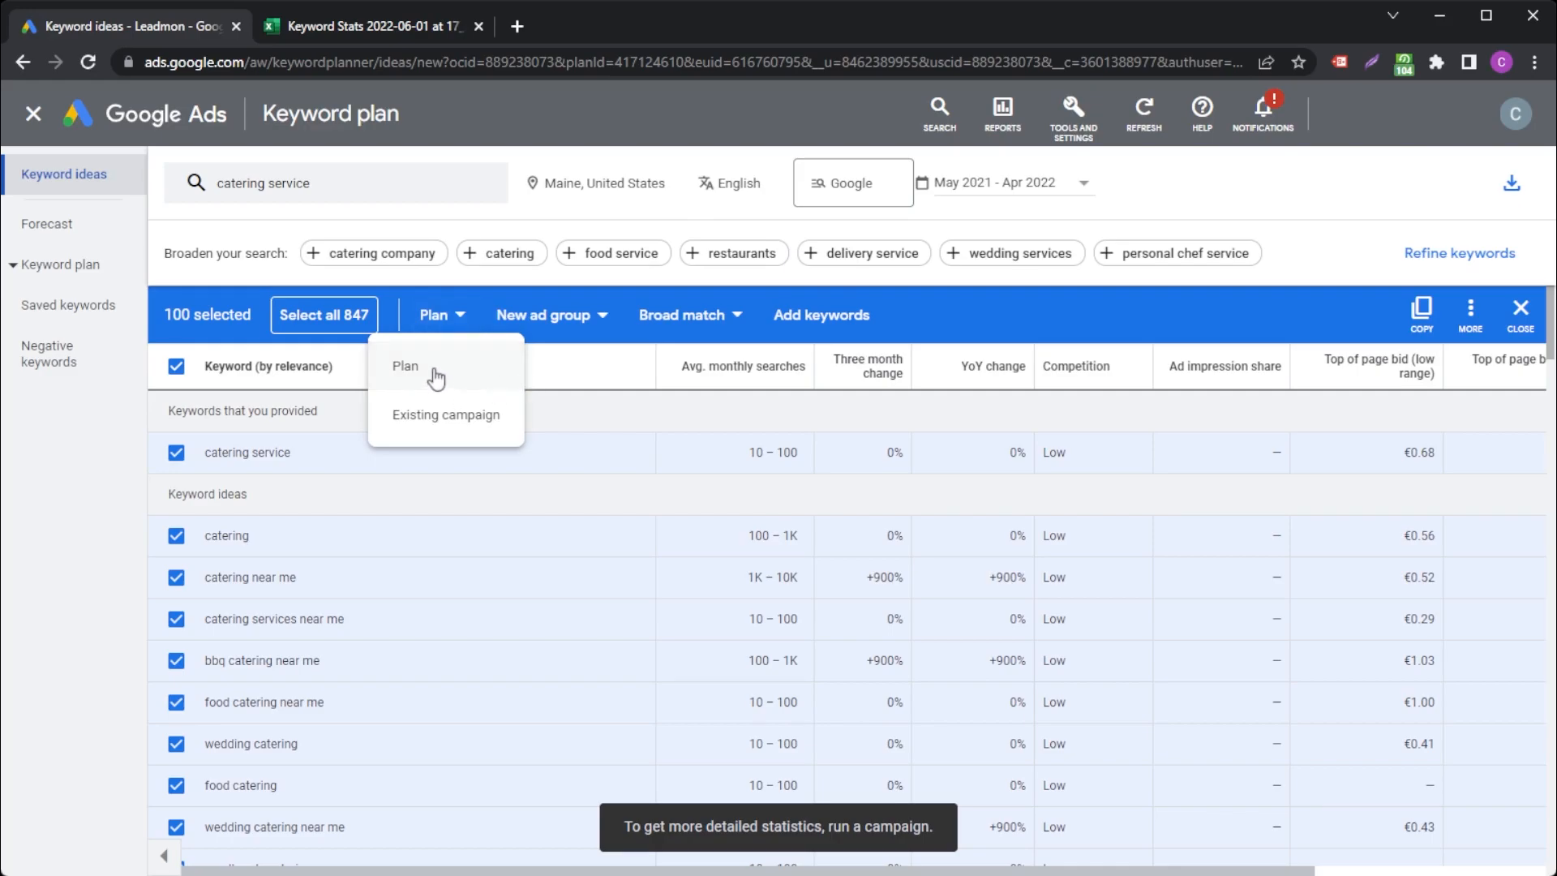
{"action": "left_click", "coordinate": [436, 374]}
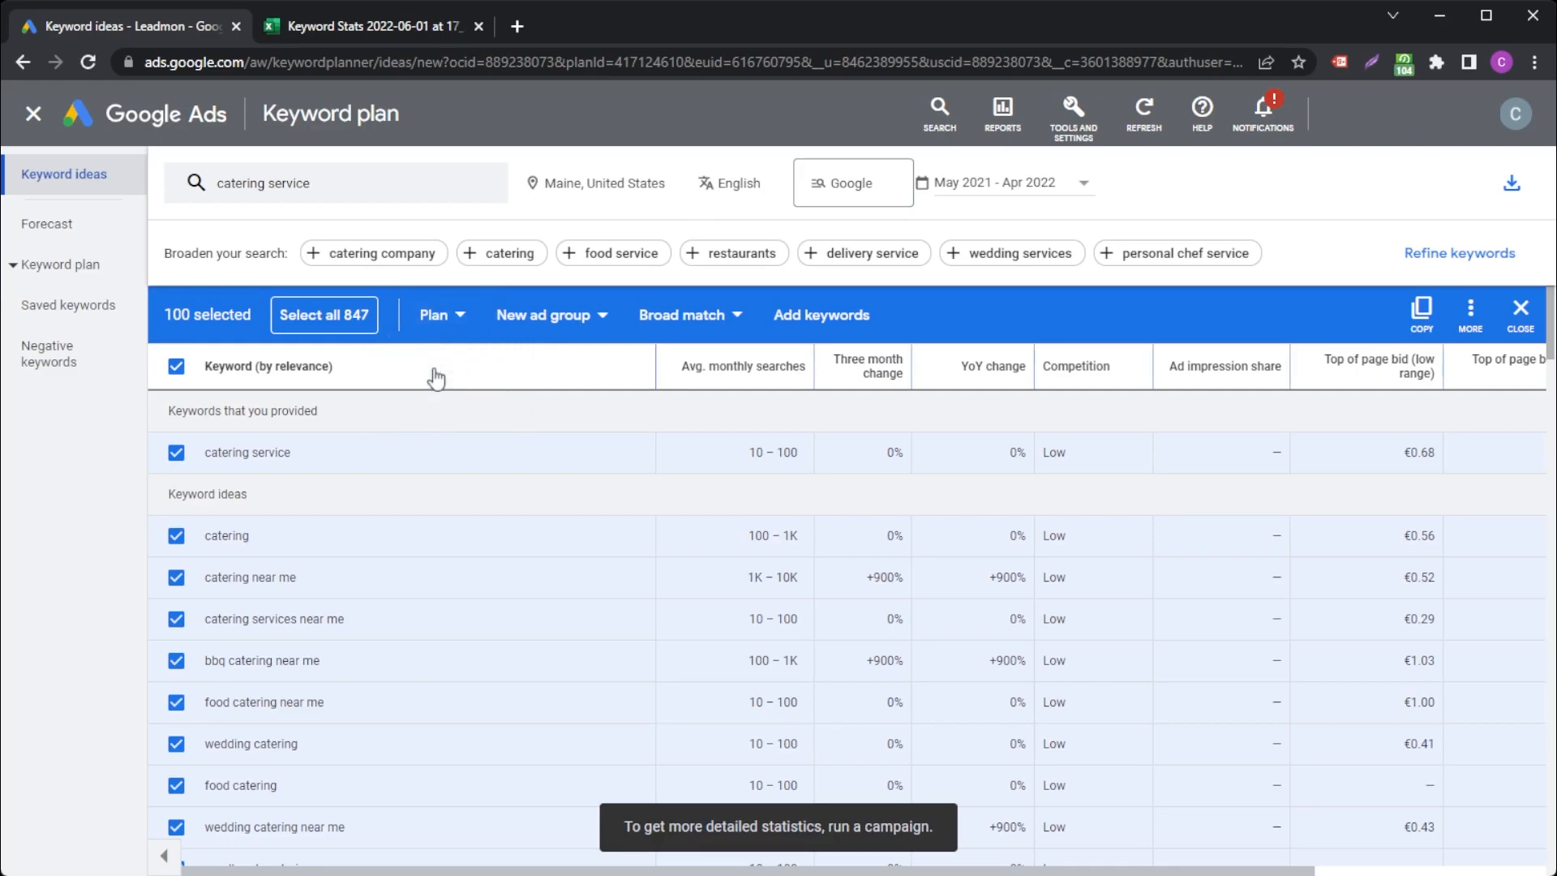
{"action": "left_click", "coordinate": [324, 315]}
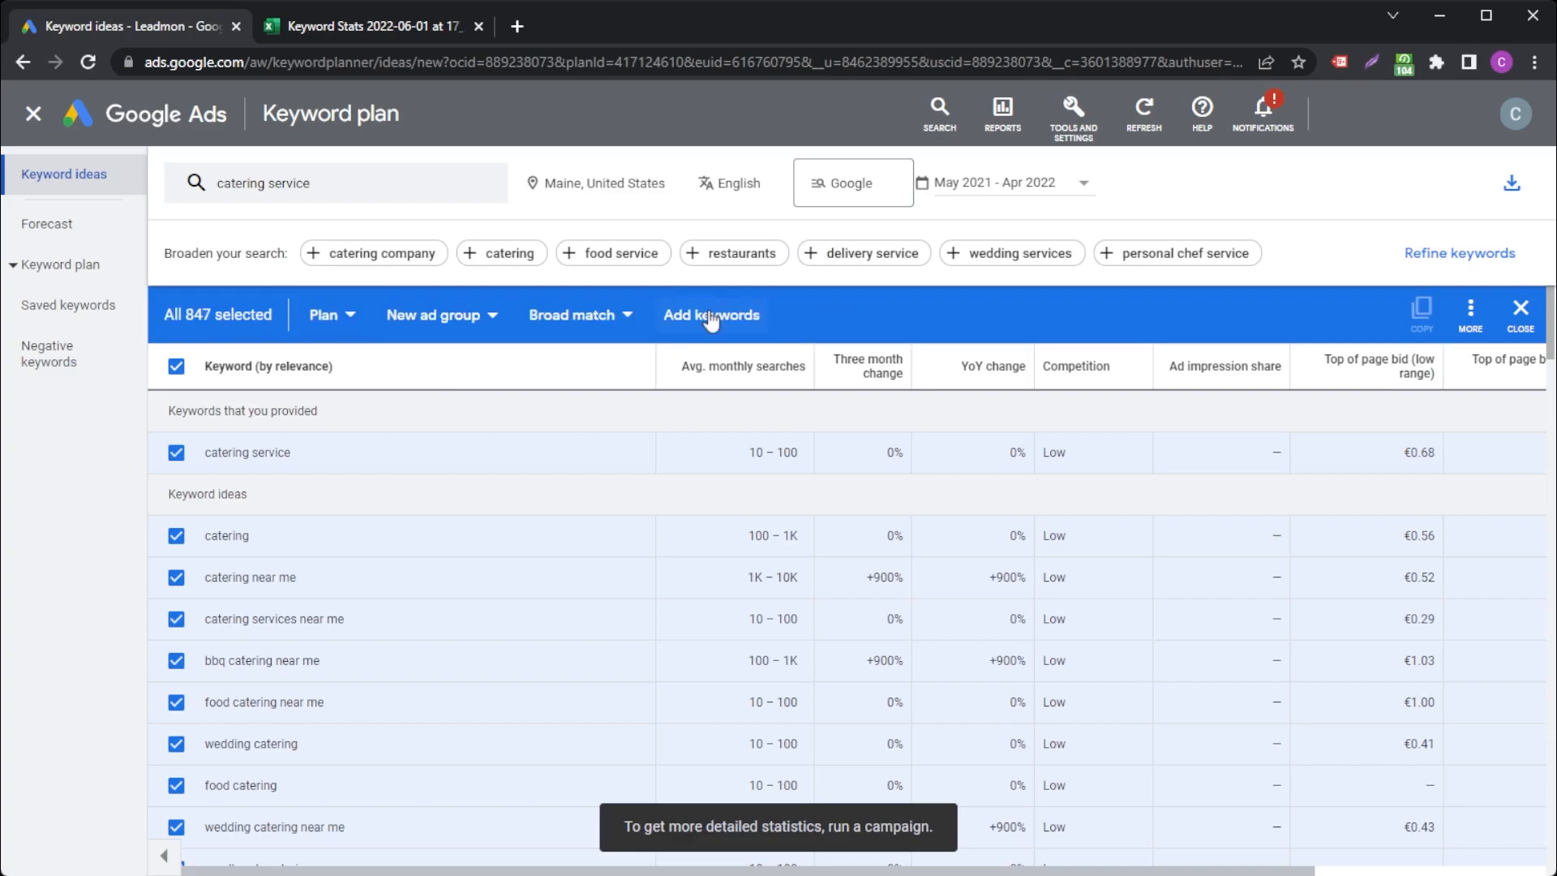
{"action": "left_click", "coordinate": [708, 318]}
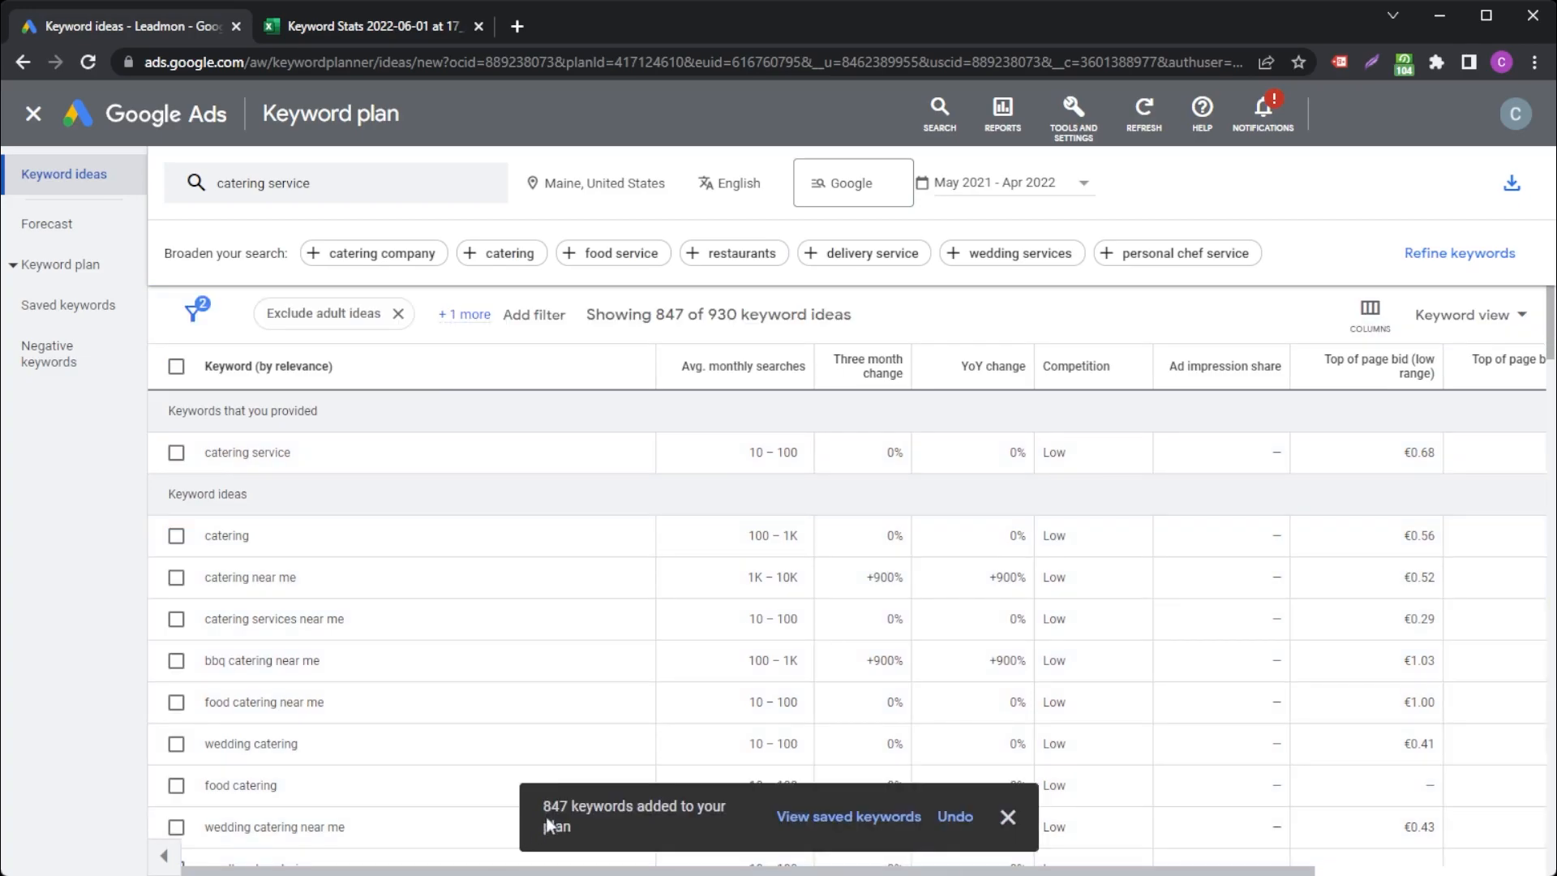
{"action": "left_click_drag", "start_coordinate": [542, 806], "coordinate": [665, 829]}
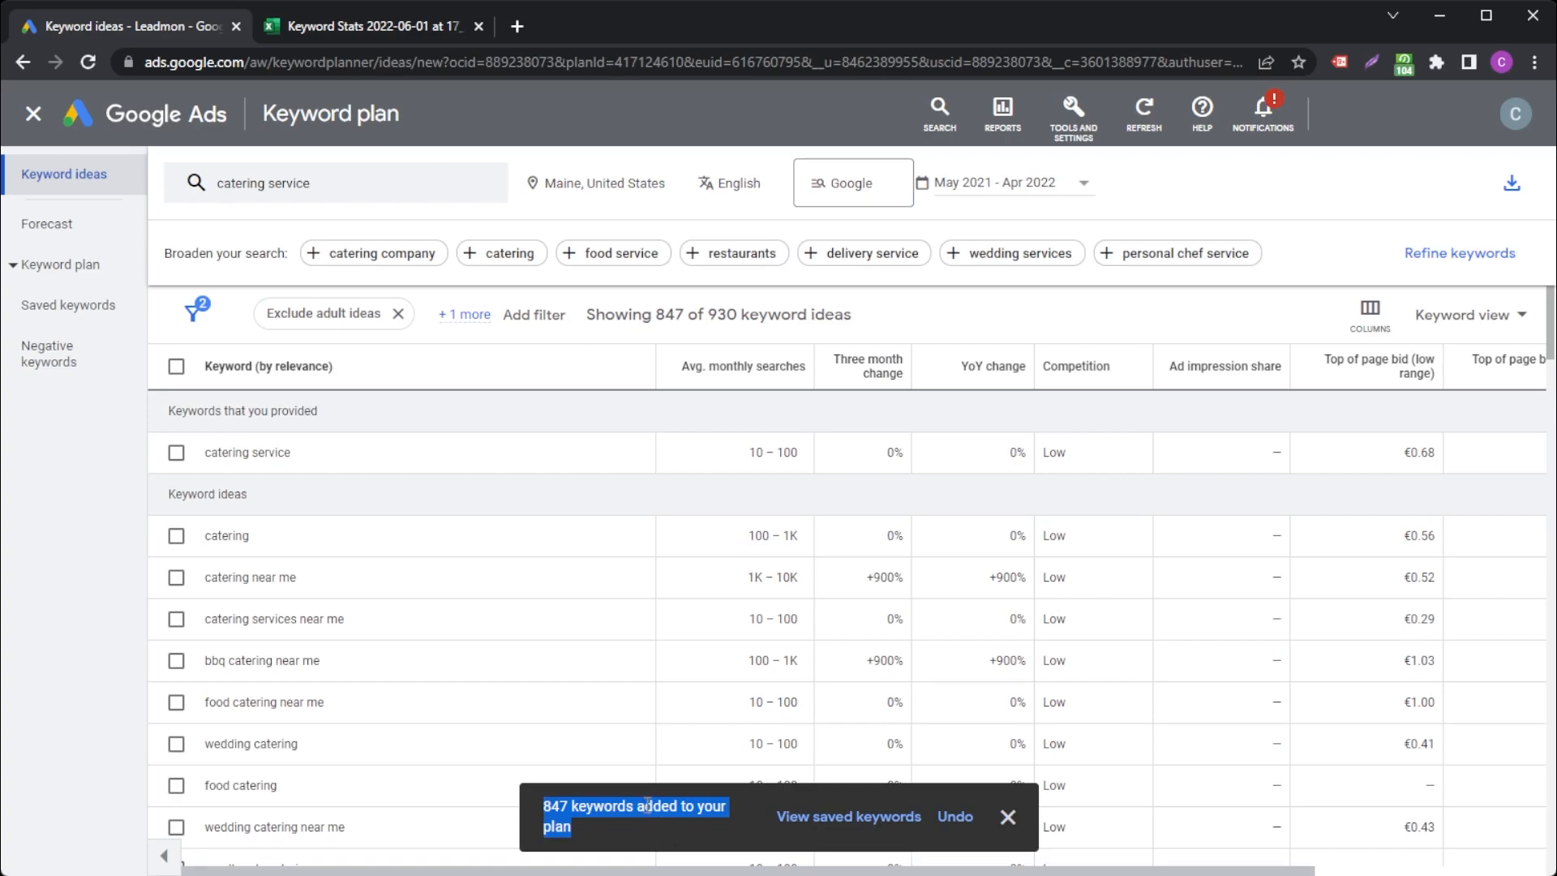
{"action": "left_click", "coordinate": [648, 805]}
Step: Open the plan's forecast, check its targeted locations without changing them, and review the forecast figures
{"action": "left_click", "coordinate": [86, 235]}
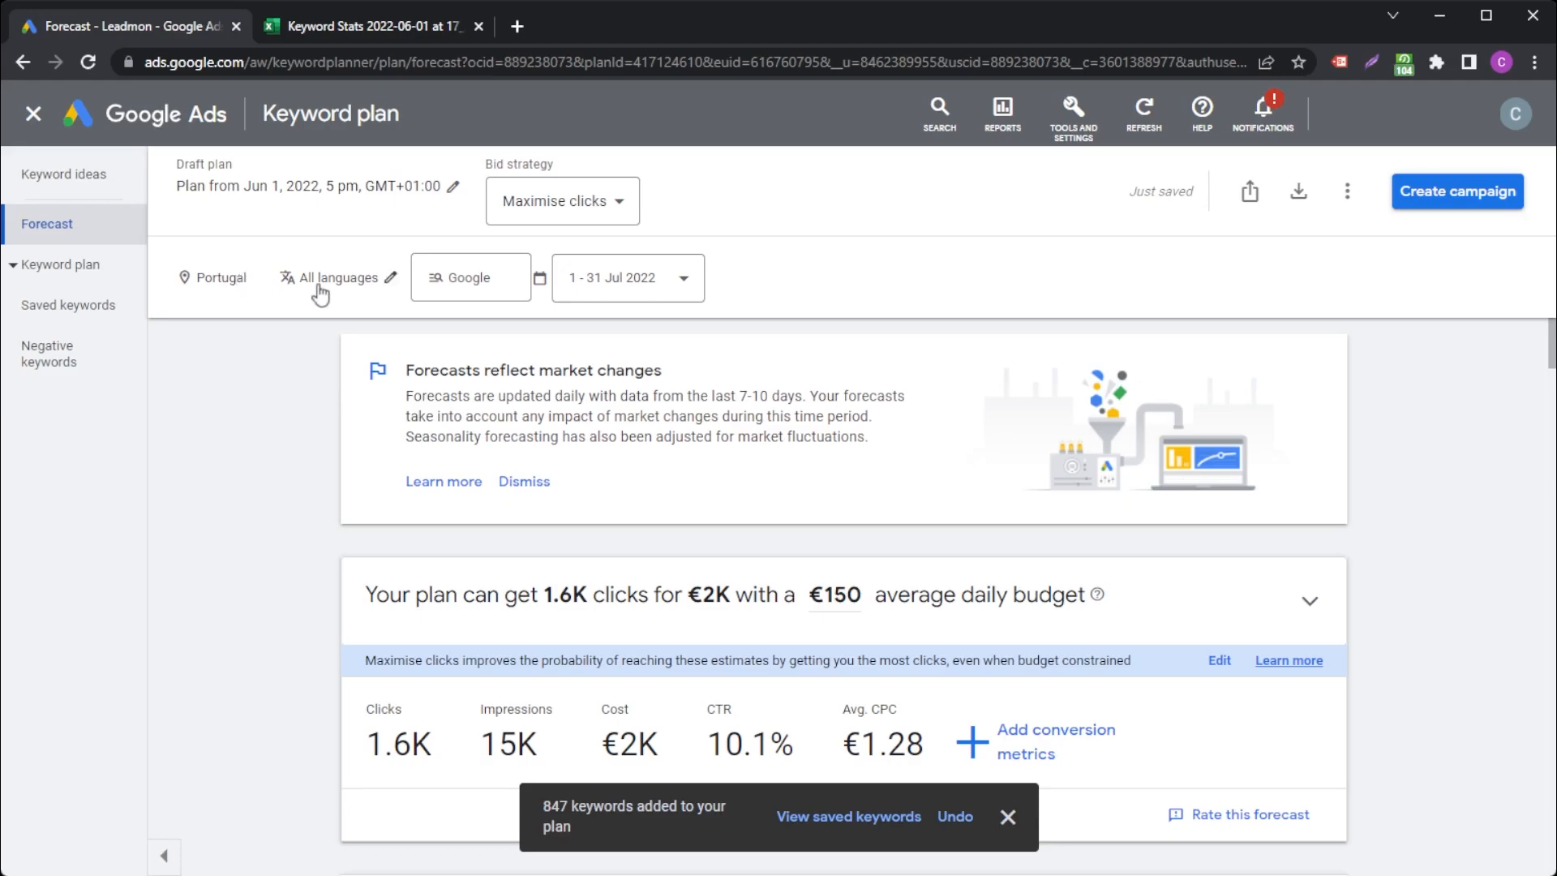
{"action": "left_click", "coordinate": [218, 284]}
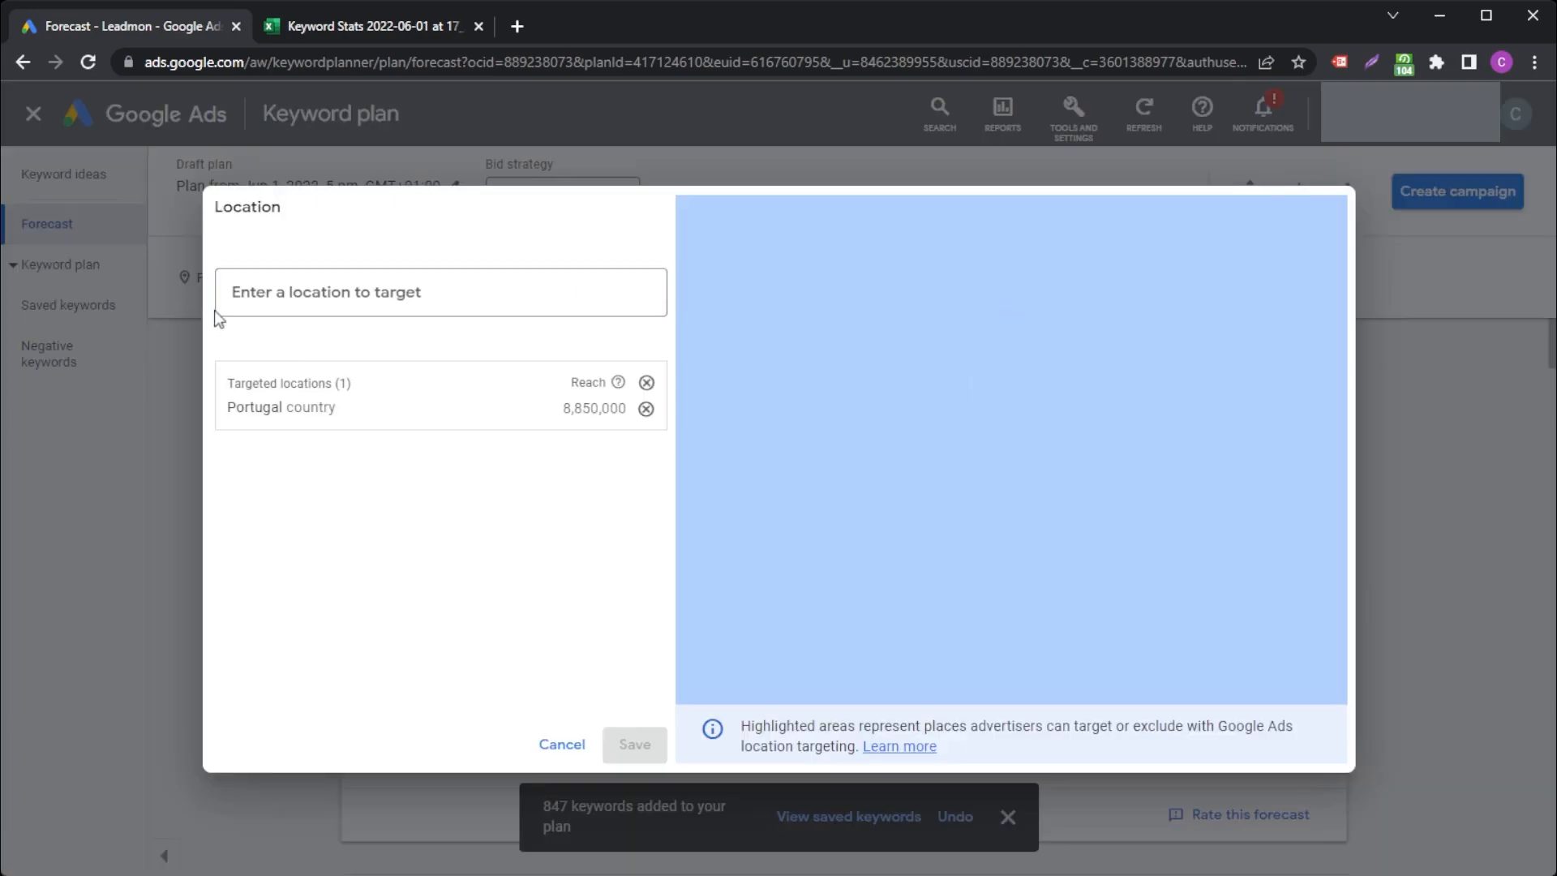
{"action": "left_click", "coordinate": [560, 743]}
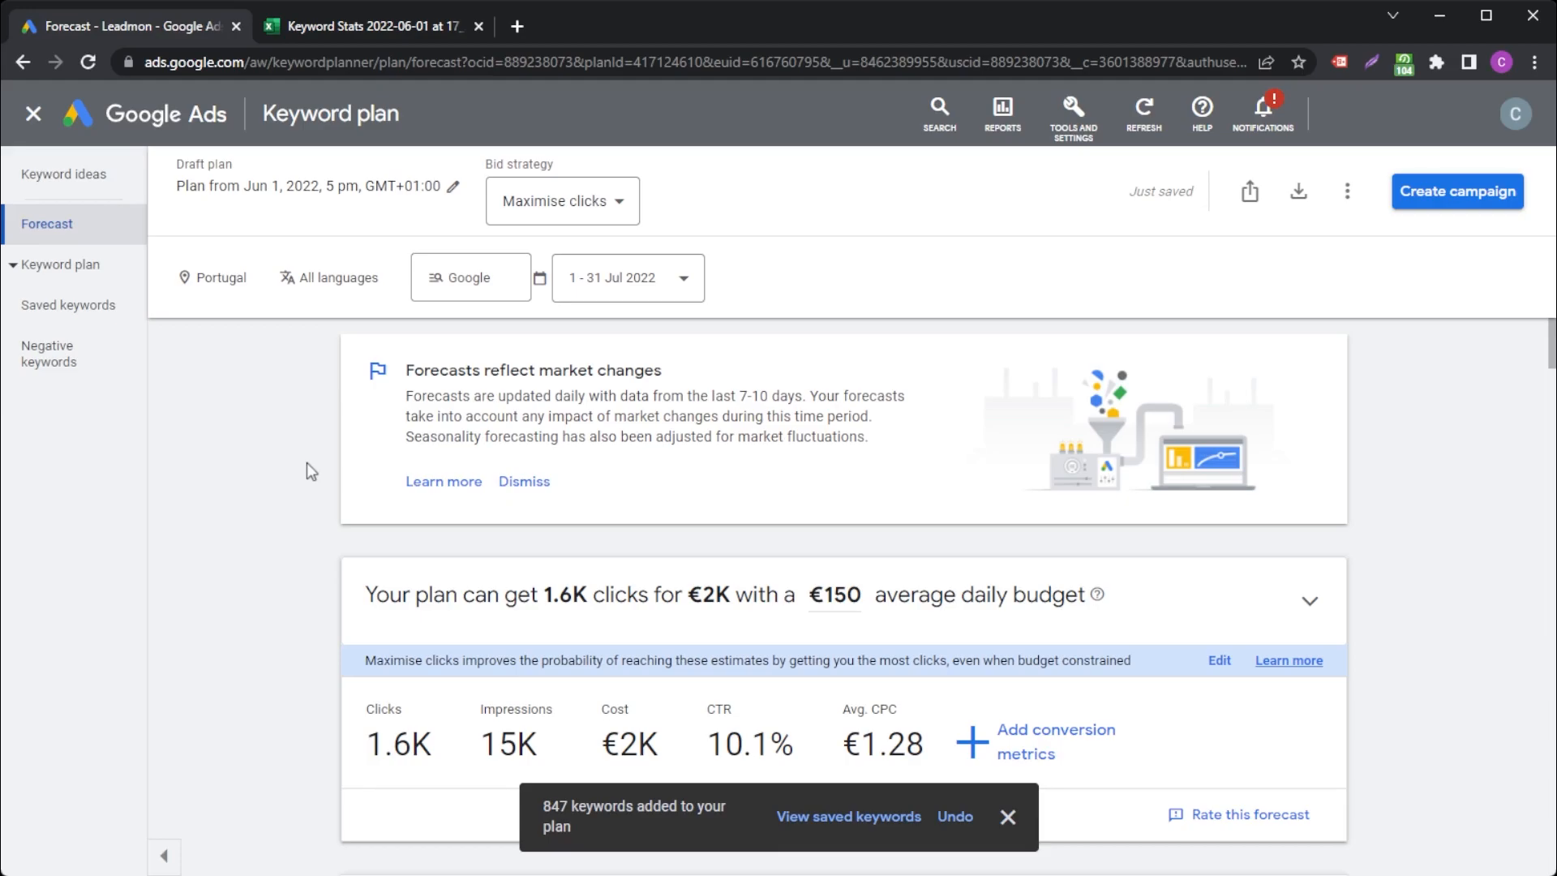
{"action": "left_click", "coordinate": [1008, 817]}
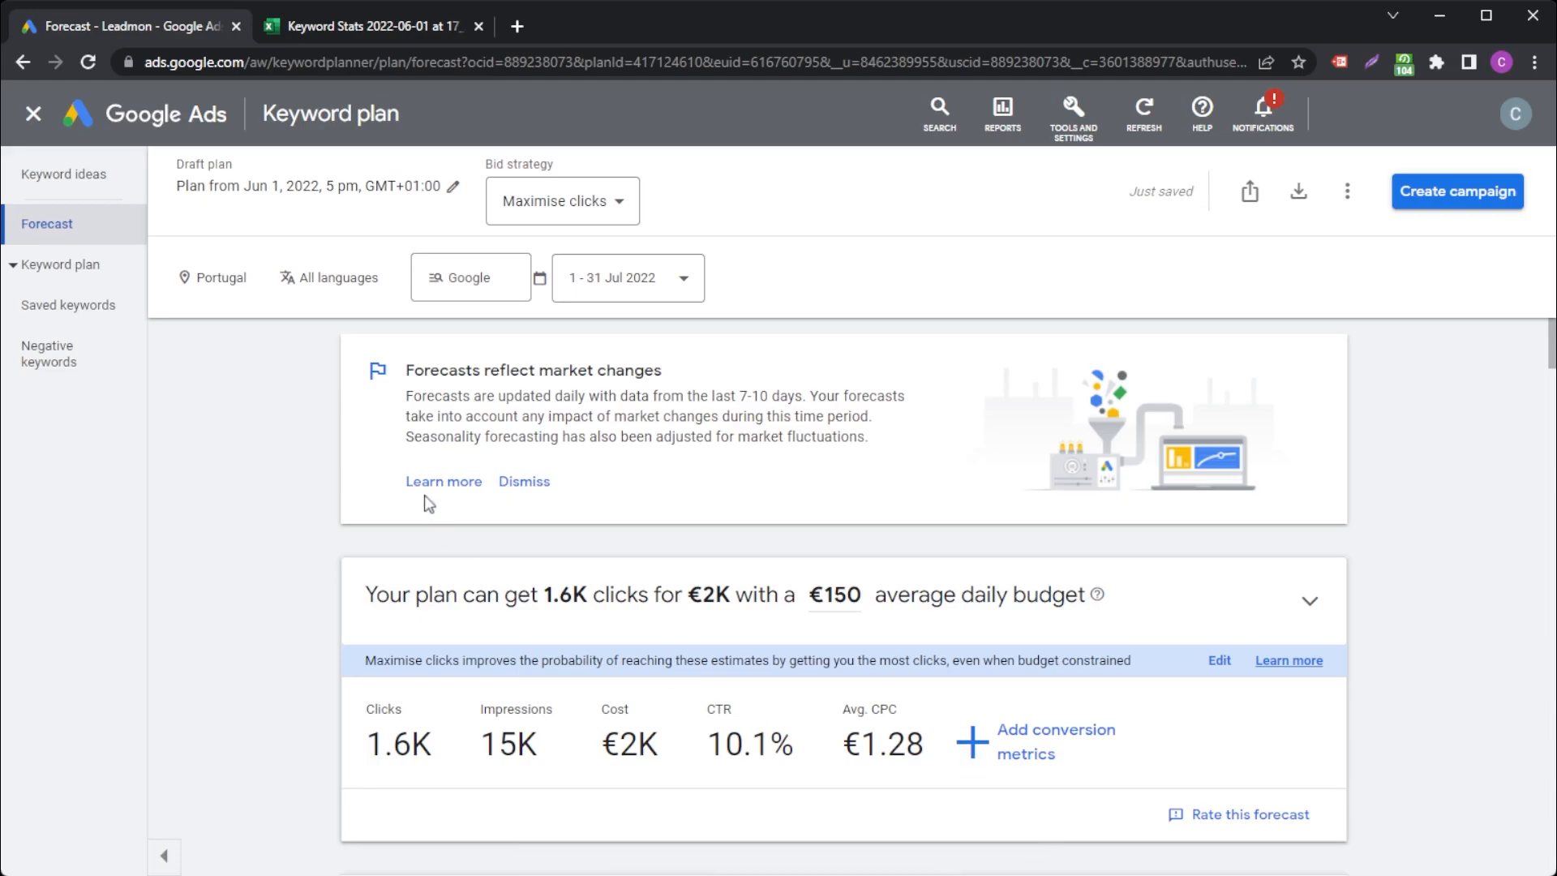
{"action": "scroll", "coordinate": [289, 430], "scroll_direction": "down", "scroll_amount": 3}
{"action": "scroll", "coordinate": [294, 527], "scroll_direction": "up", "scroll_amount": 3}
Step: Leave the current plan and get search volume and forecasts for the keyword "funny shirts"
{"action": "left_click", "coordinate": [33, 114]}
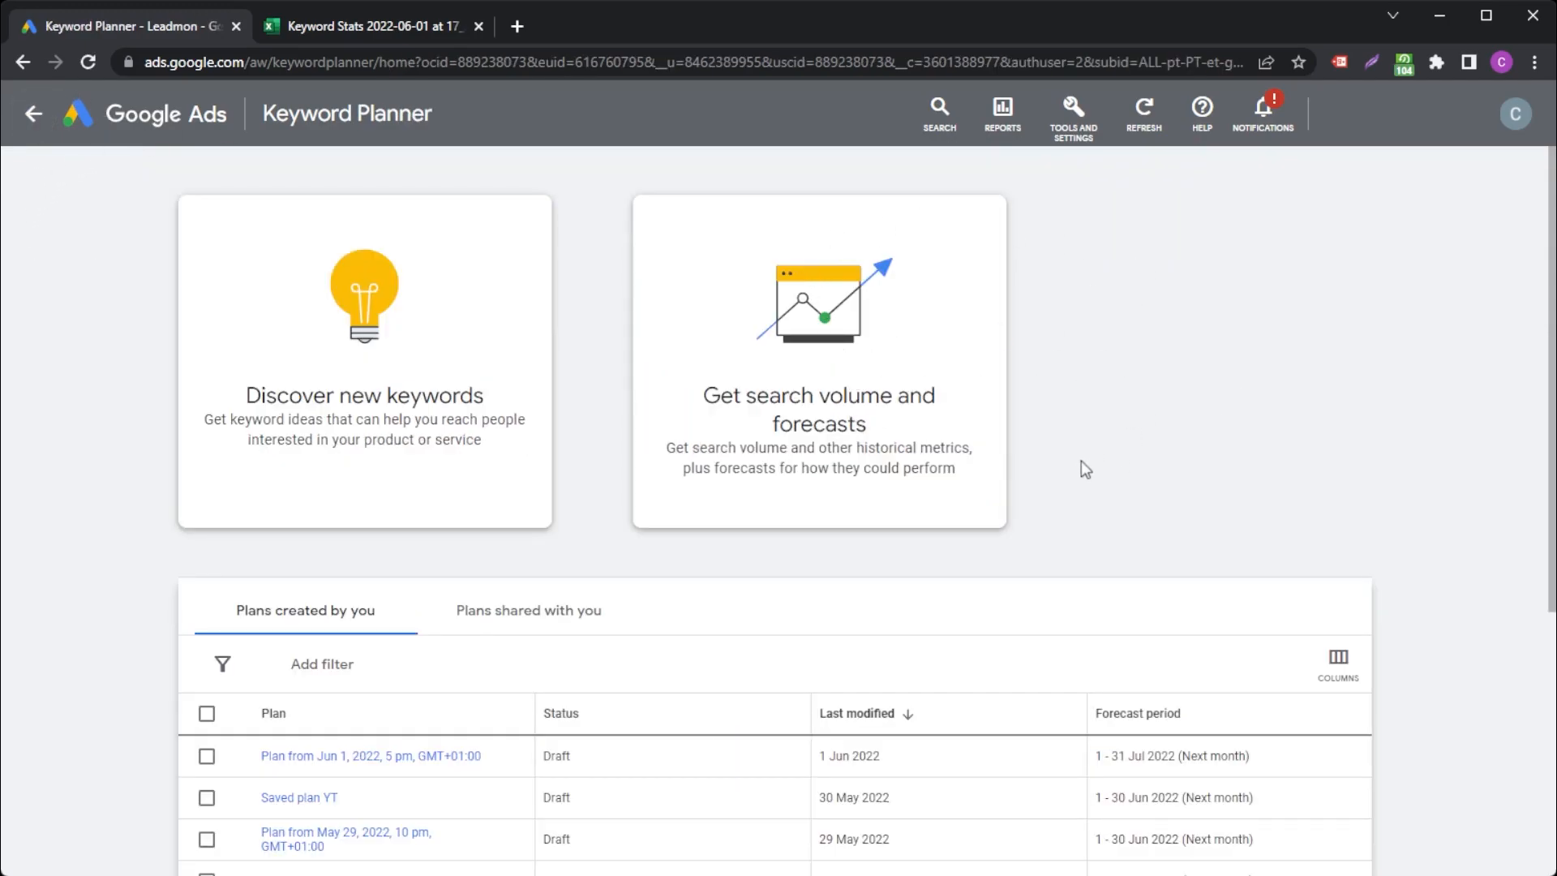
{"action": "left_click", "coordinate": [870, 408]}
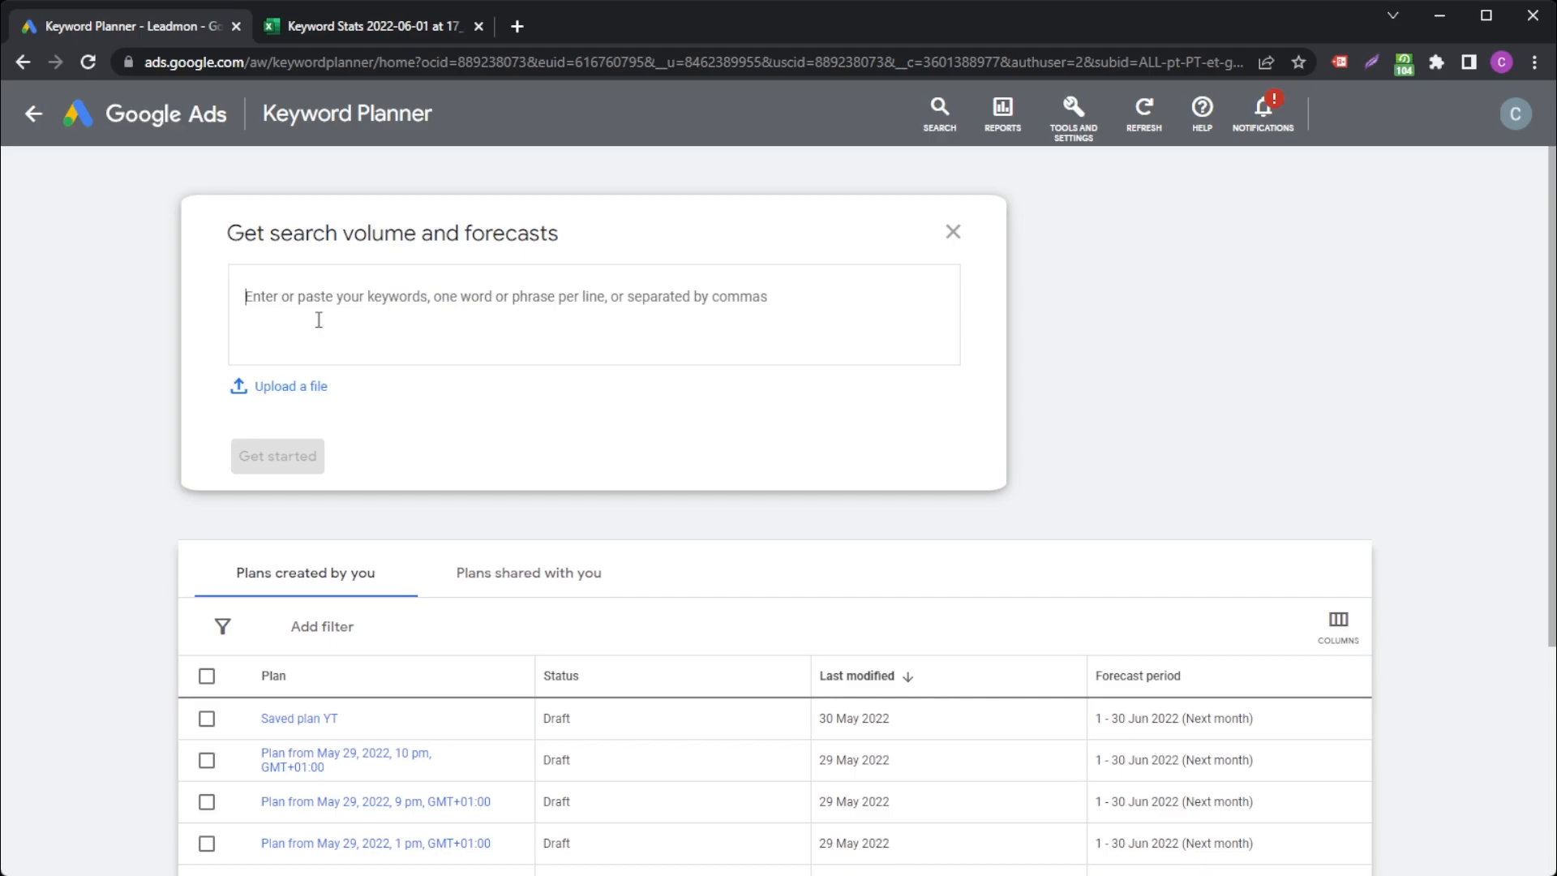
{"action": "scroll", "coordinate": [382, 740], "scroll_direction": "down", "scroll_amount": 3}
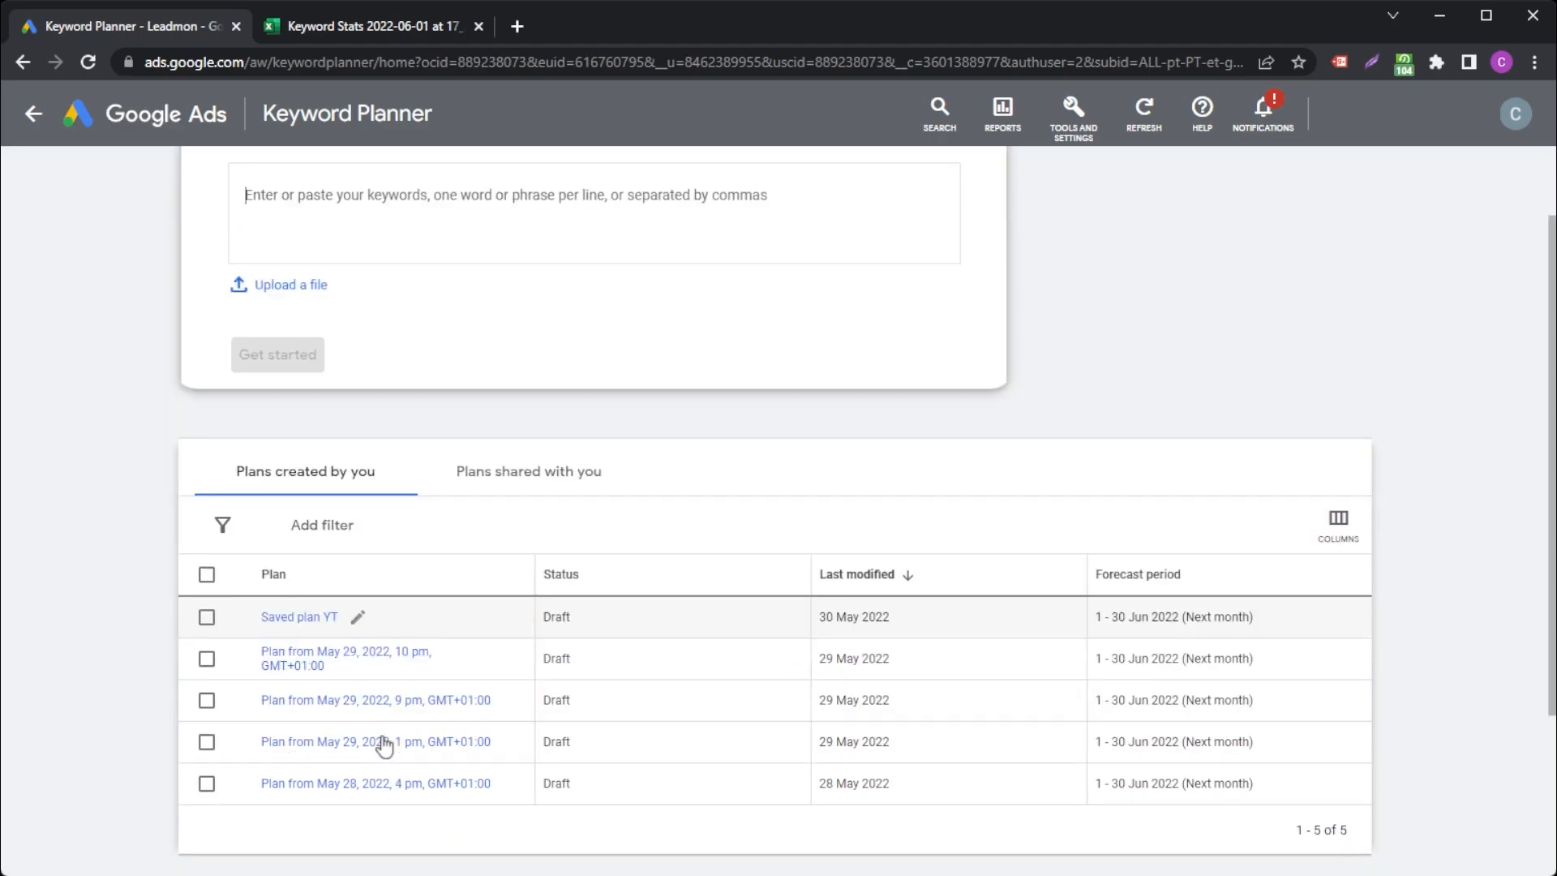
{"action": "scroll", "coordinate": [348, 698], "scroll_direction": "up", "scroll_amount": 3}
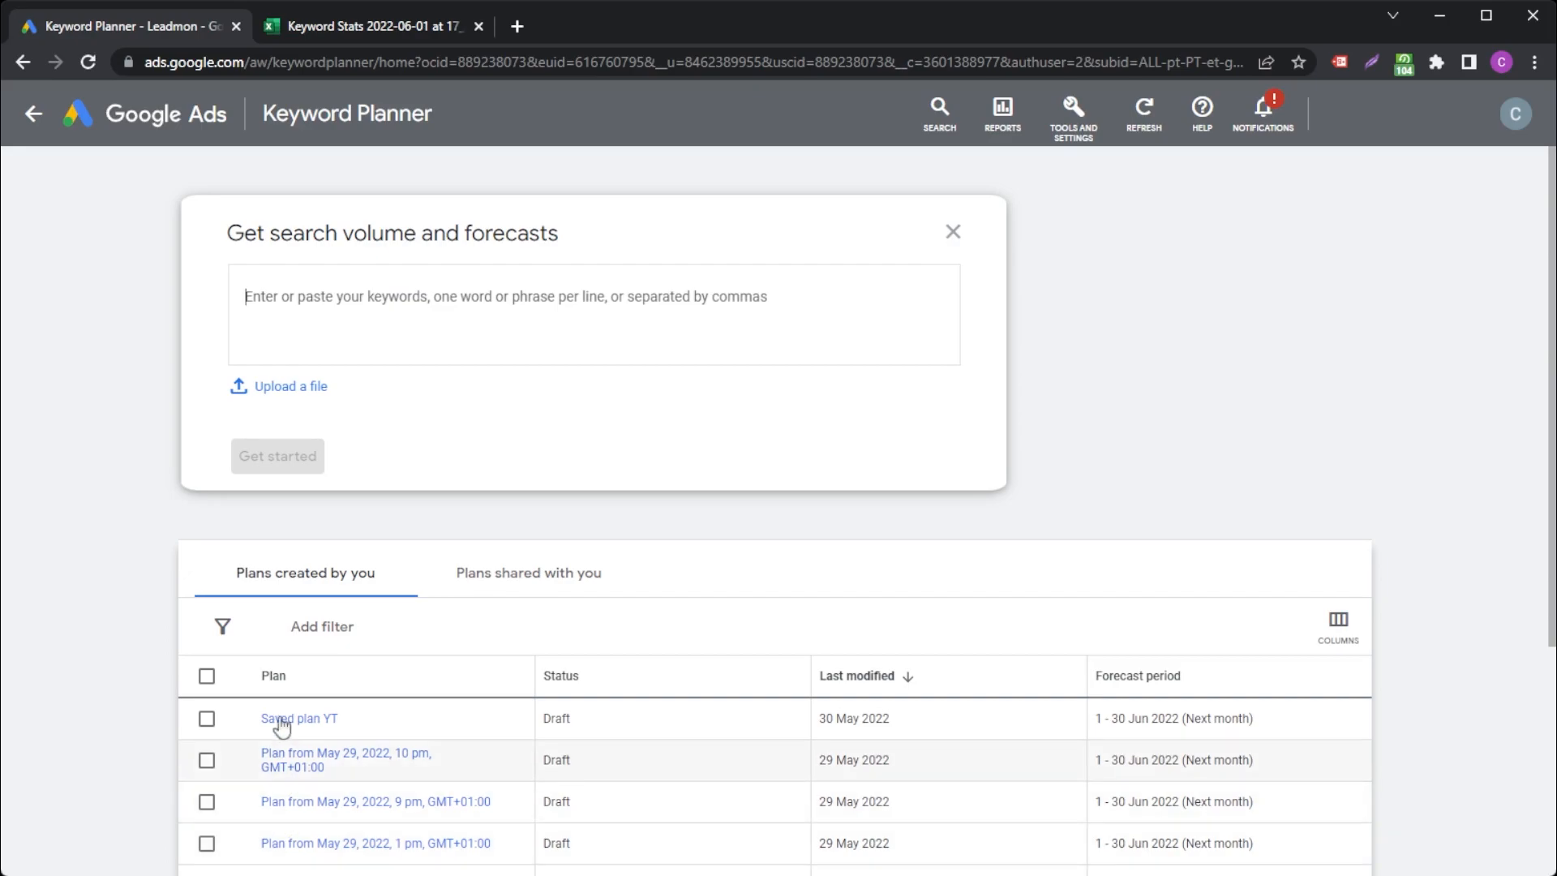
{"action": "left_click", "coordinate": [287, 317]}
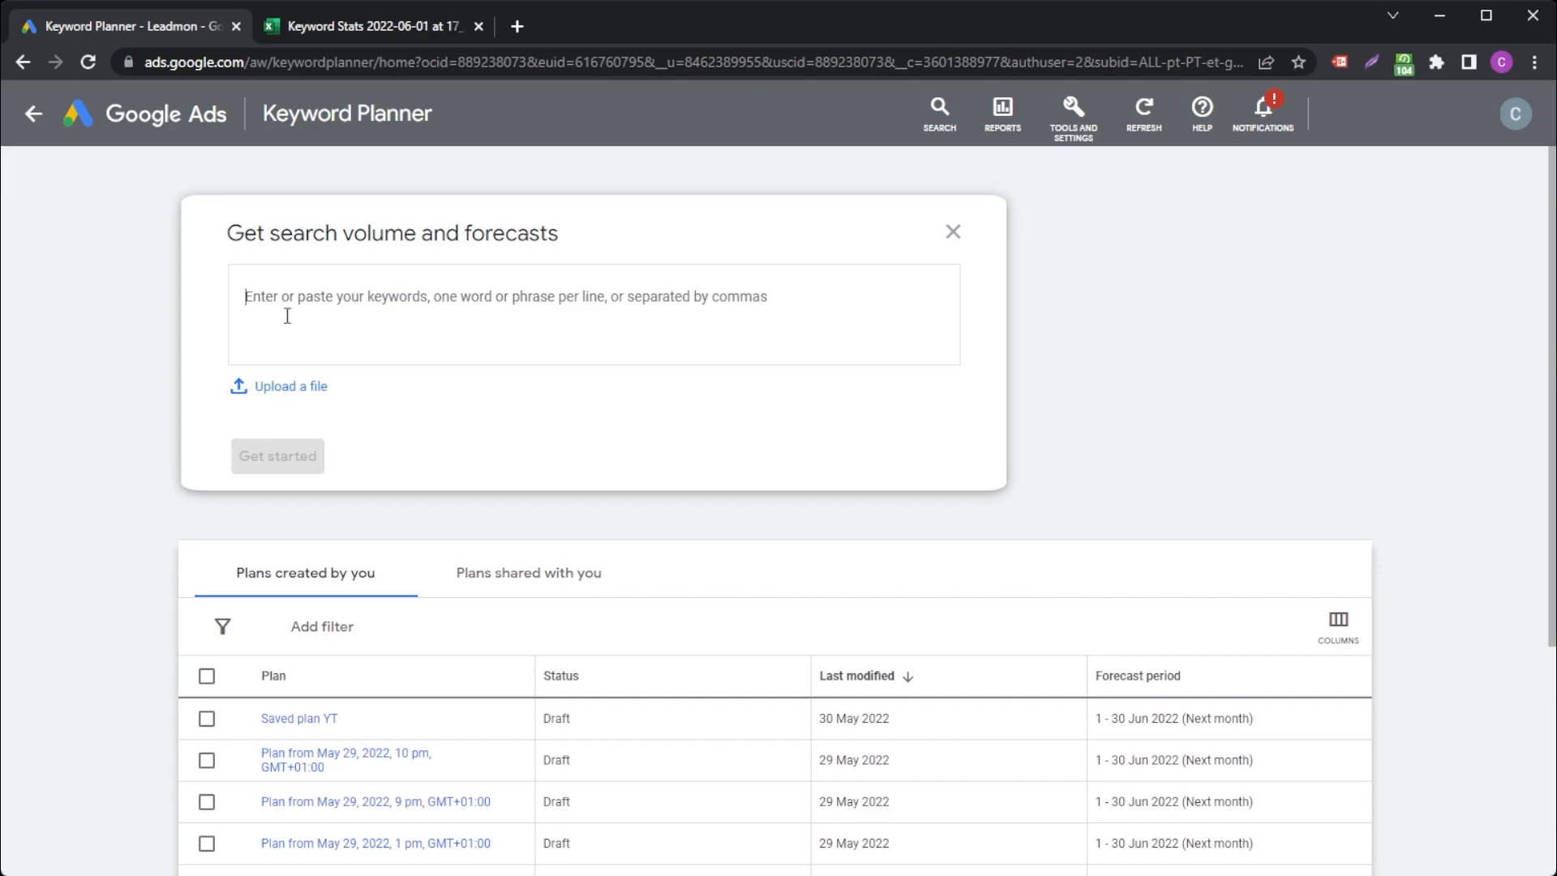
{"action": "type", "text": "funny"}
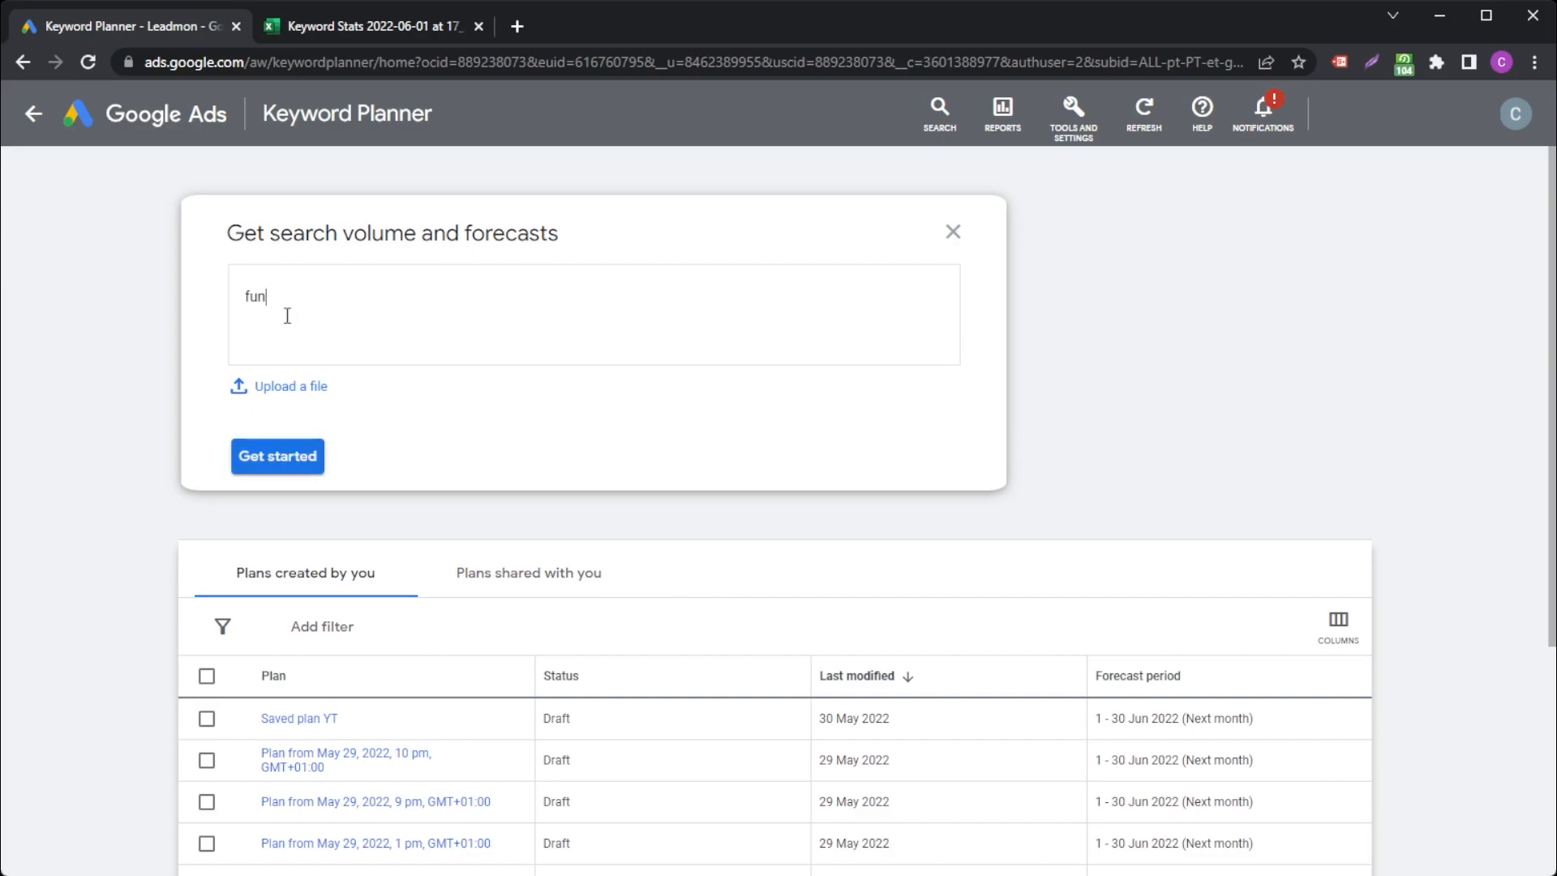
{"action": "type", "text": " shirts"}
{"action": "left_click", "coordinate": [268, 459]}
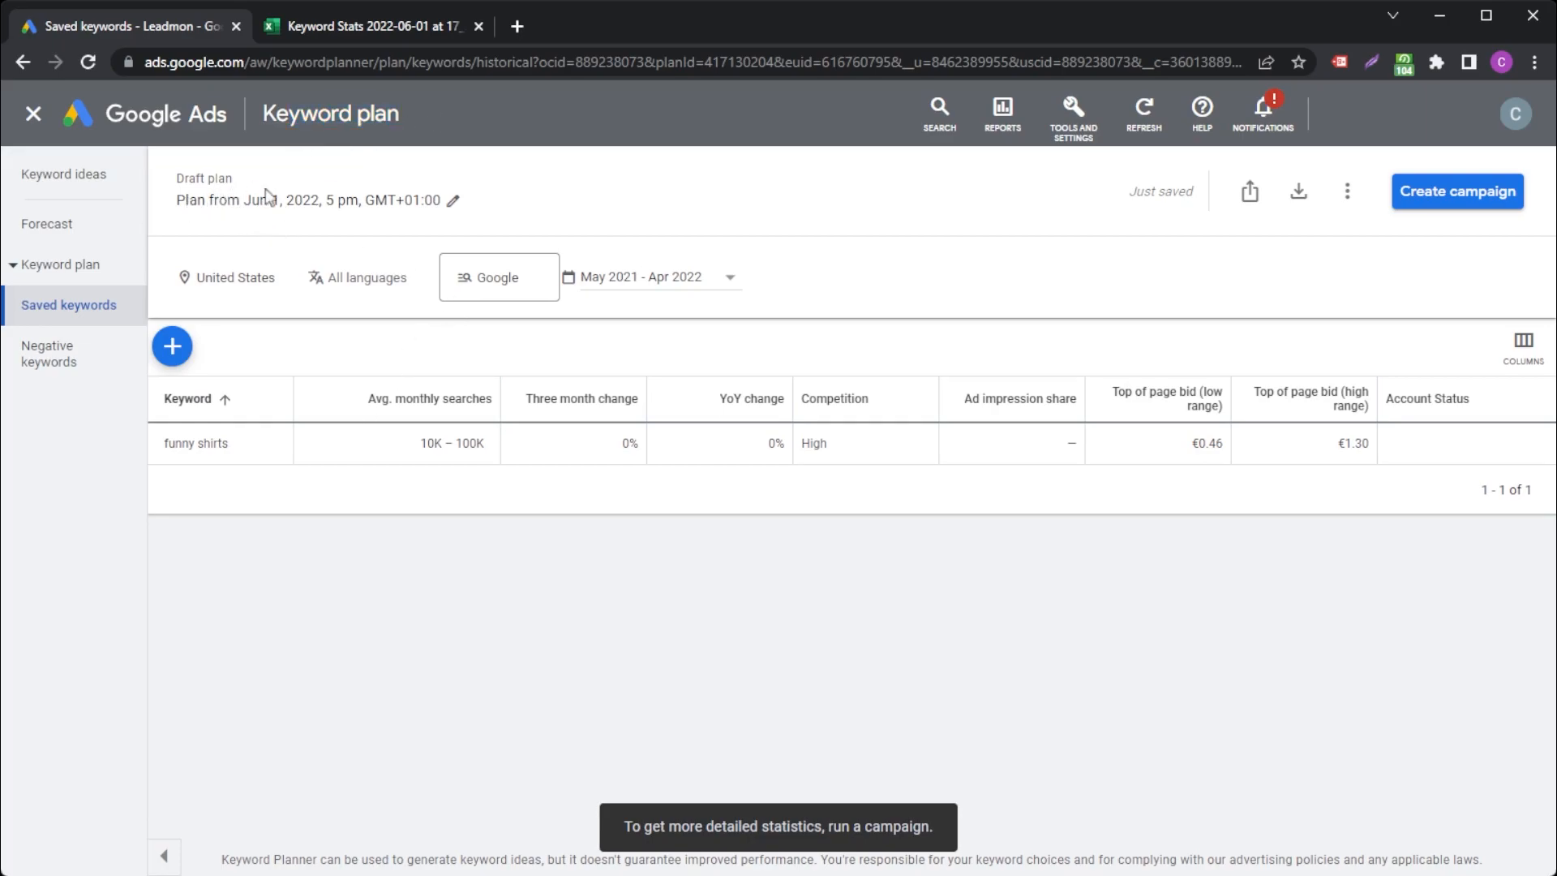
Step: Rename the new draft plan as "Funny shirts"
{"action": "left_click", "coordinate": [305, 209]}
{"action": "type", "text": "Fy"}
{"action": "type", "text": "nny shir"}
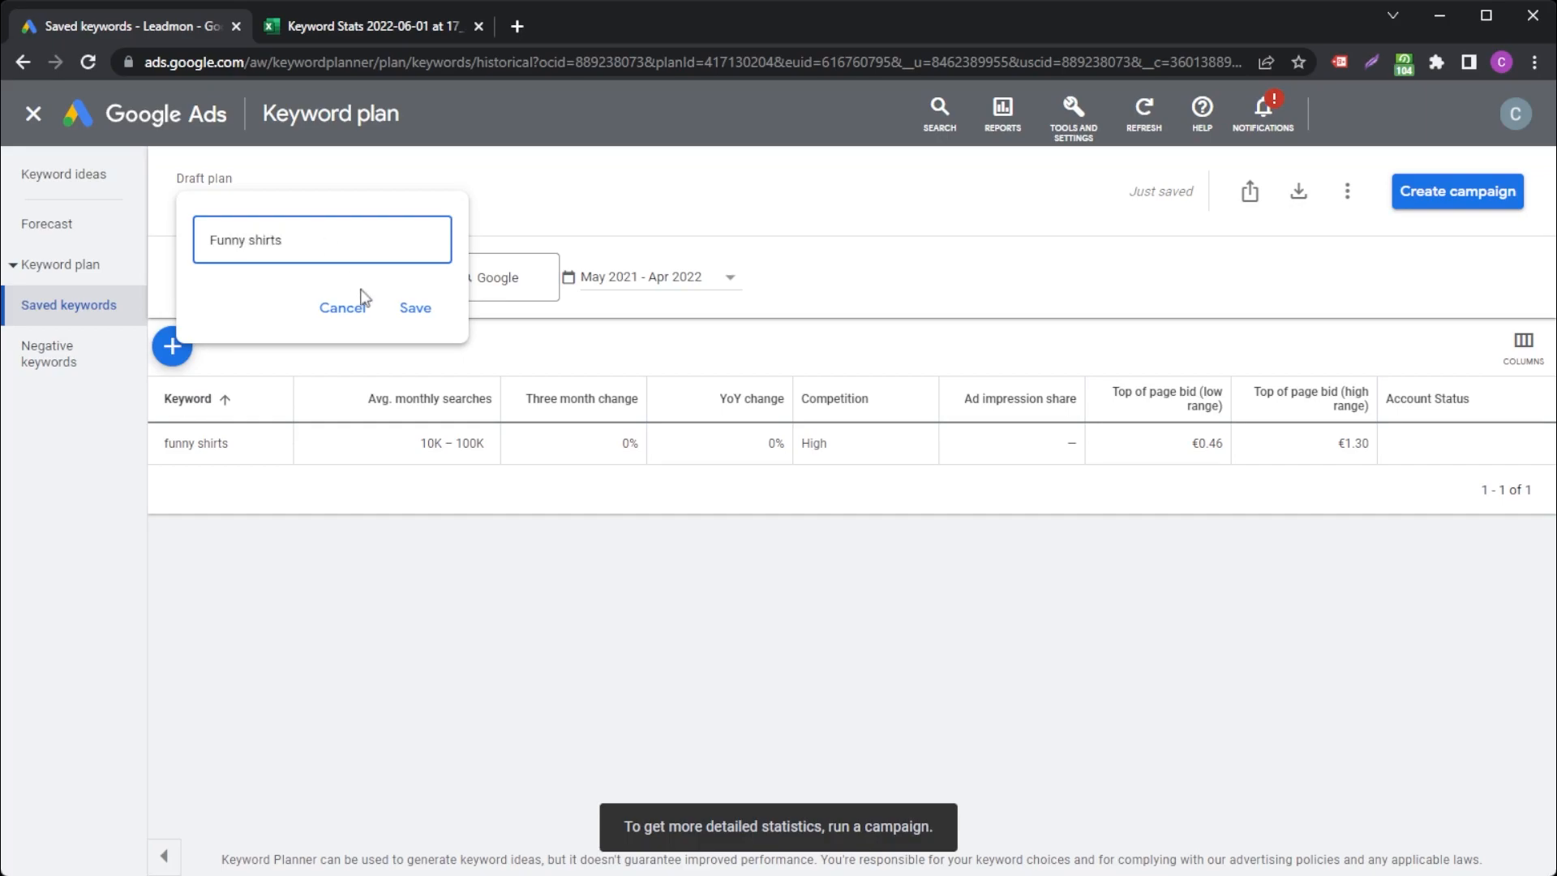
{"action": "type", "text": "ts"}
{"action": "left_click", "coordinate": [412, 310]}
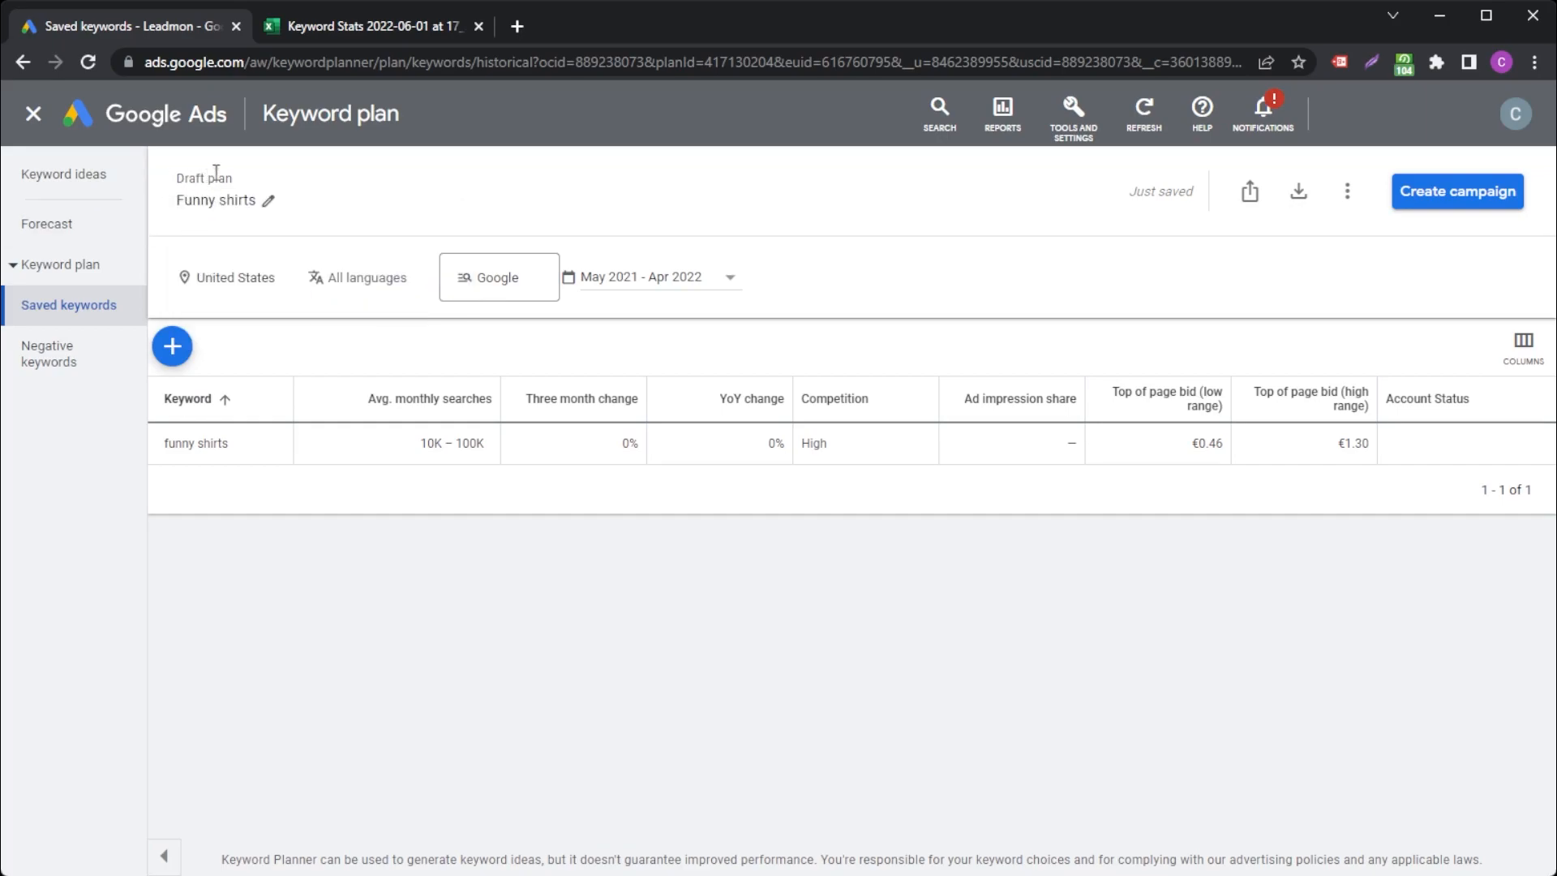
Step: Open the Funny shirts forecast and target it to the United States and English instead of Portugal and all languages
{"action": "left_click", "coordinate": [75, 229]}
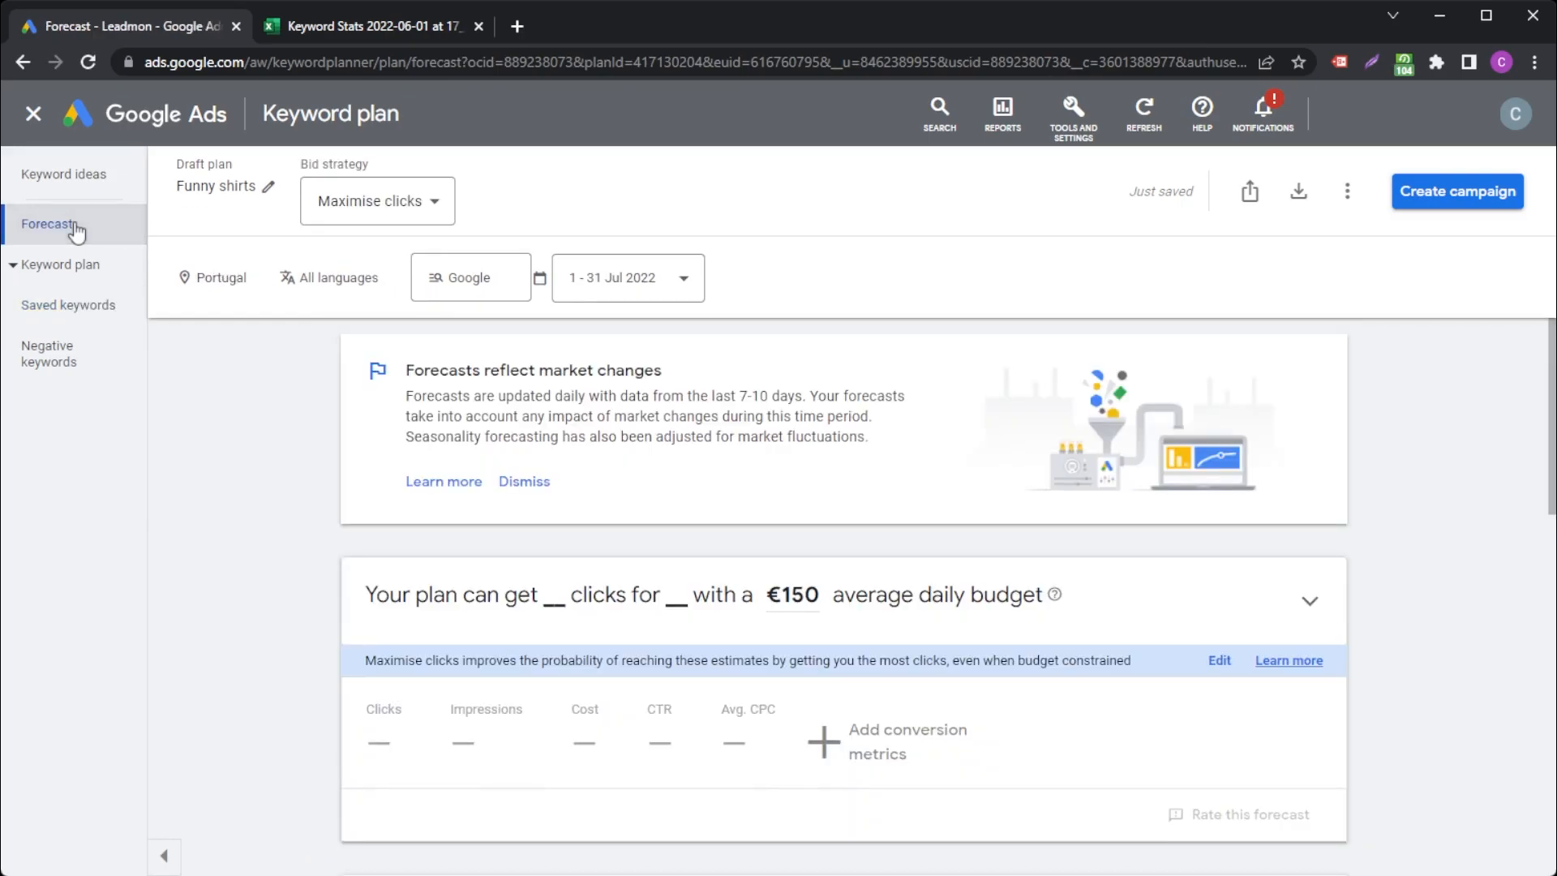
{"action": "left_click", "coordinate": [215, 285]}
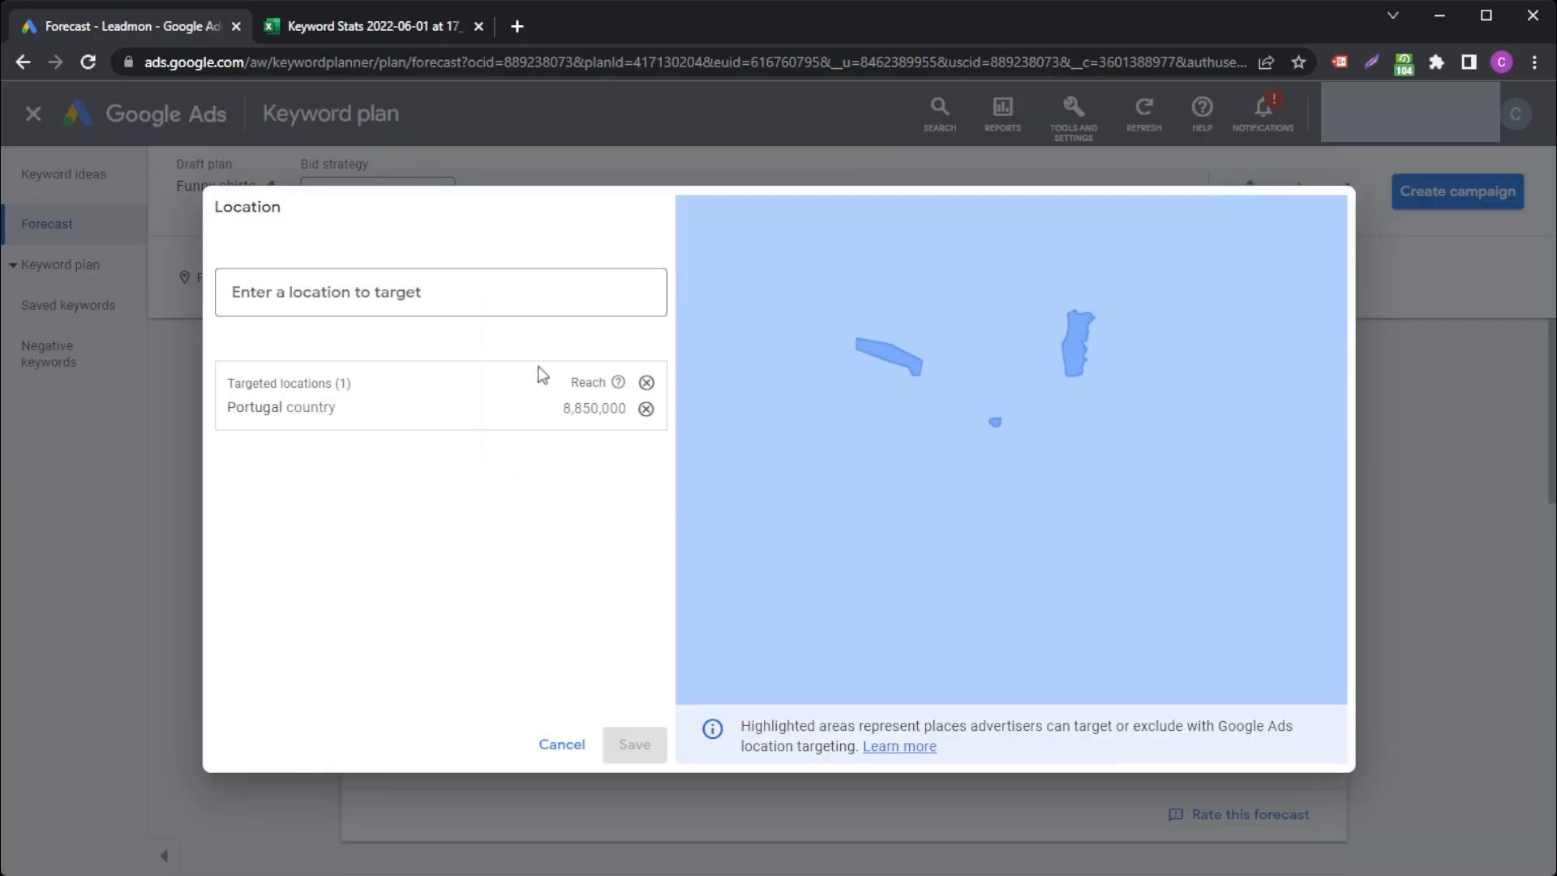
{"action": "left_click", "coordinate": [647, 410]}
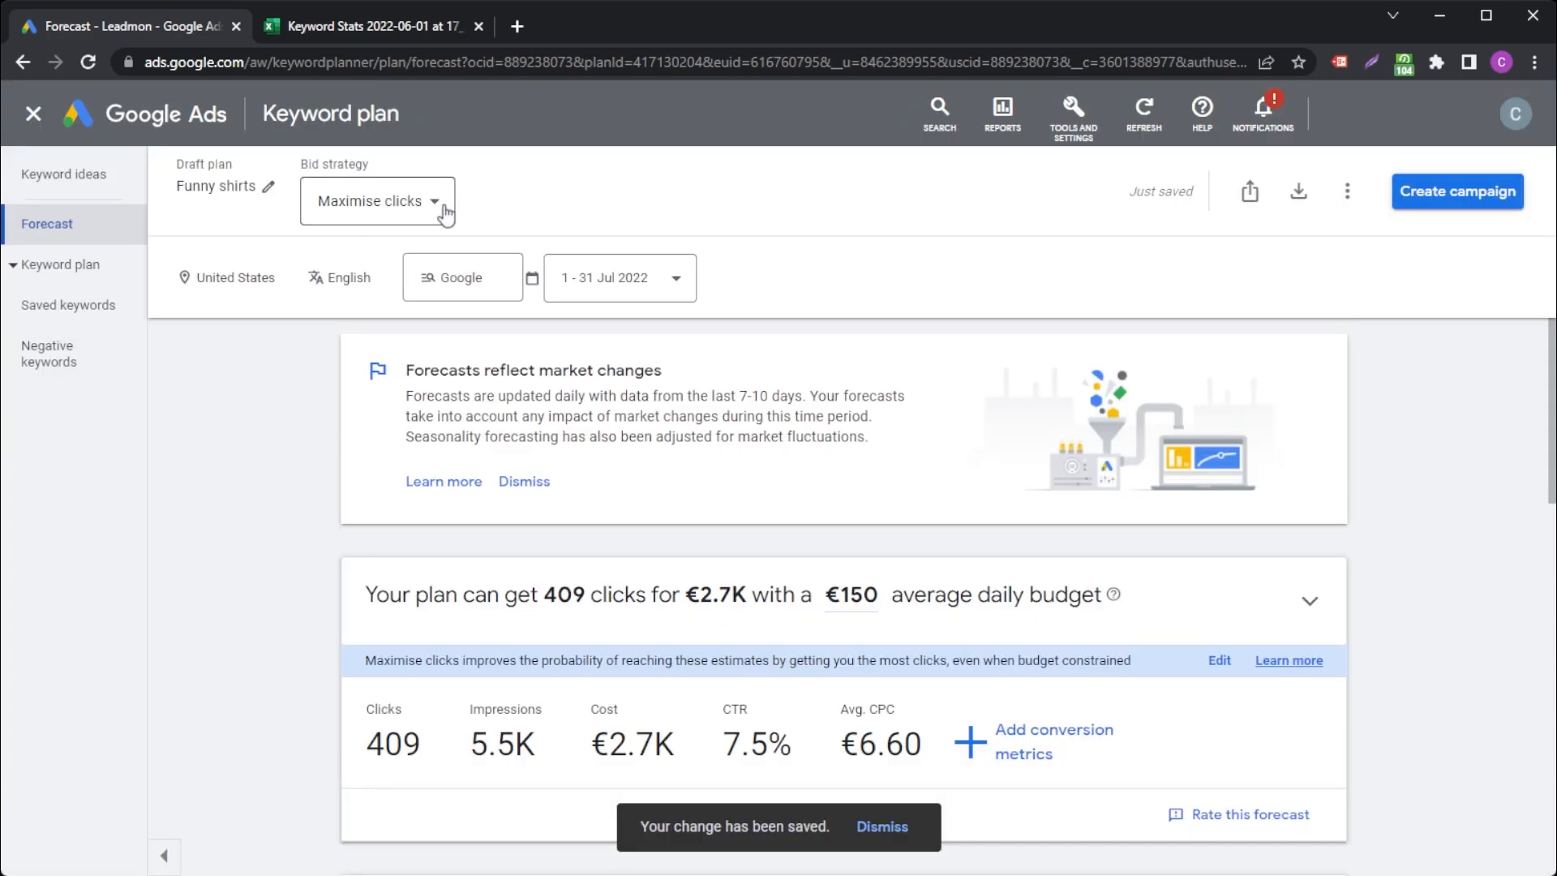
Step: Check the automated bid strategy setting of the forecast and close it without changing it
{"action": "left_click", "coordinate": [445, 204]}
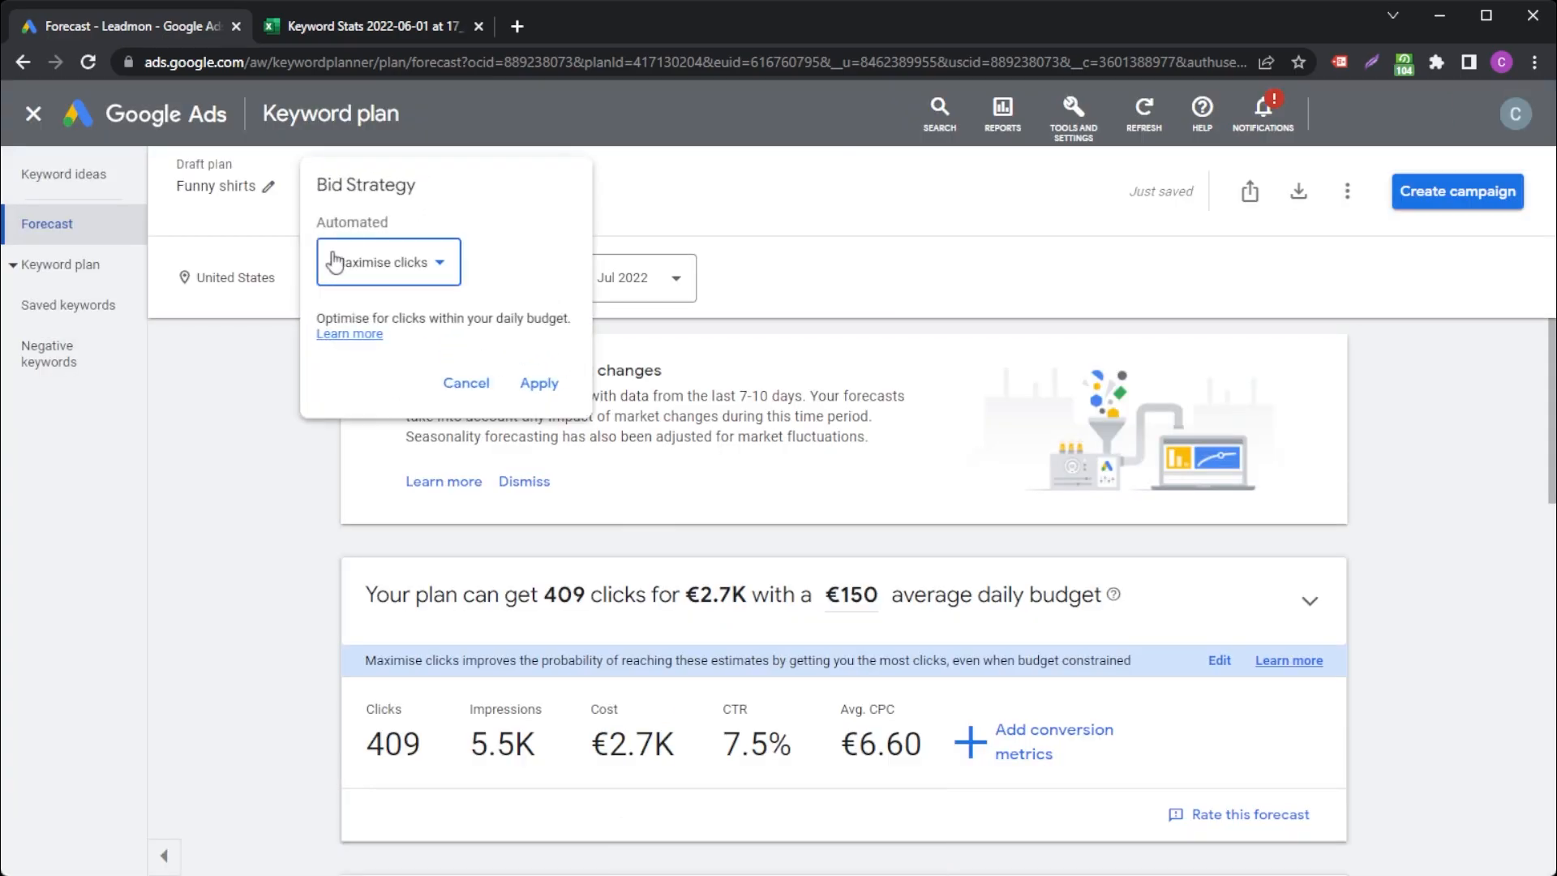
{"action": "left_click", "coordinate": [428, 270]}
{"action": "left_click", "coordinate": [515, 389]}
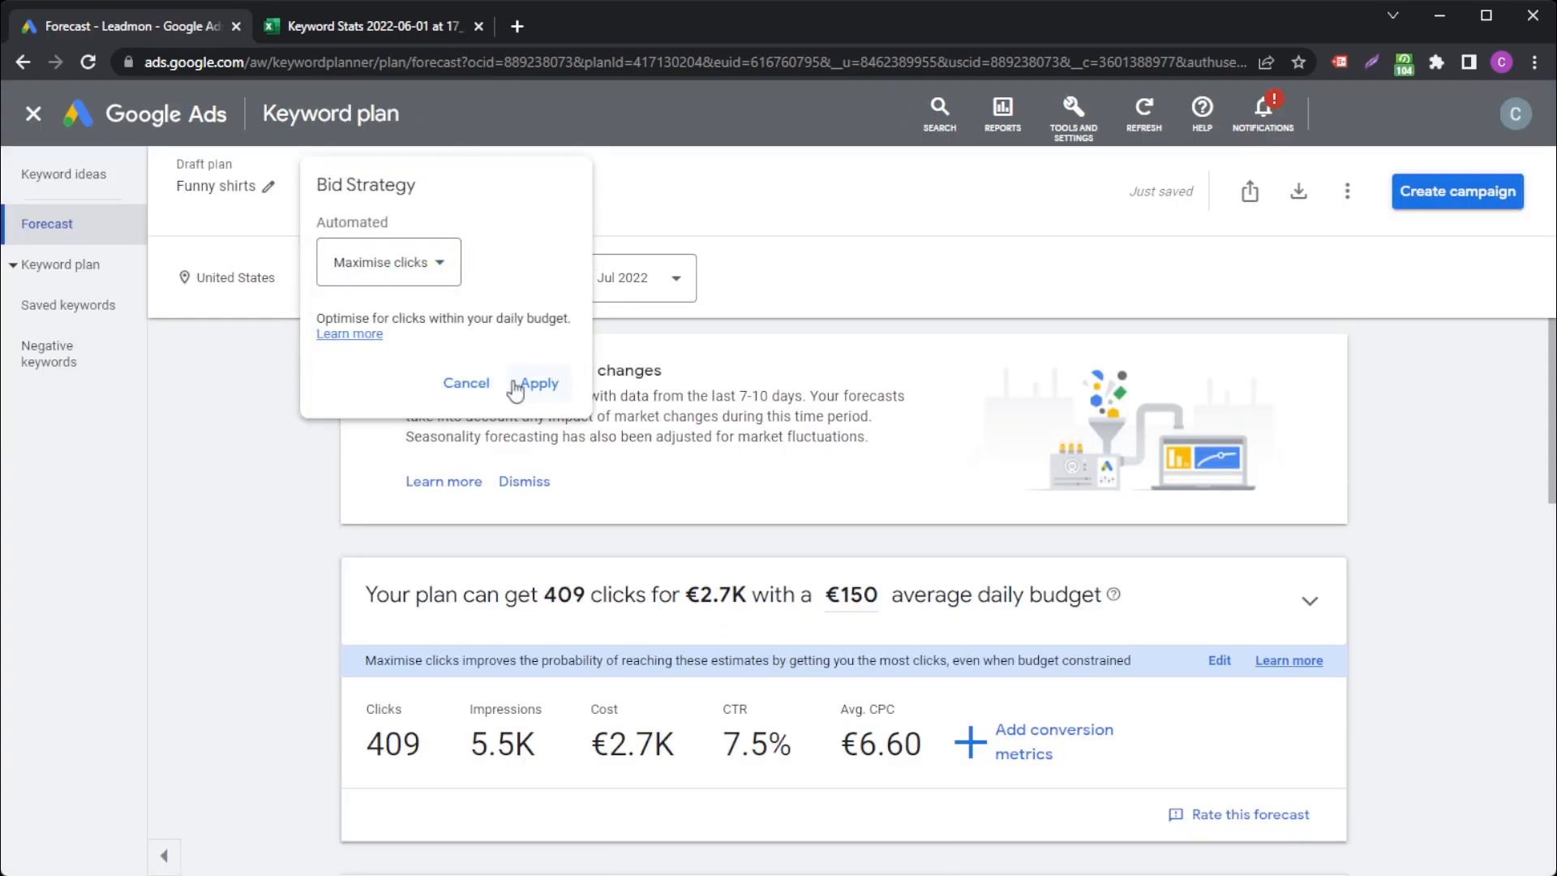
{"action": "left_click", "coordinate": [471, 386]}
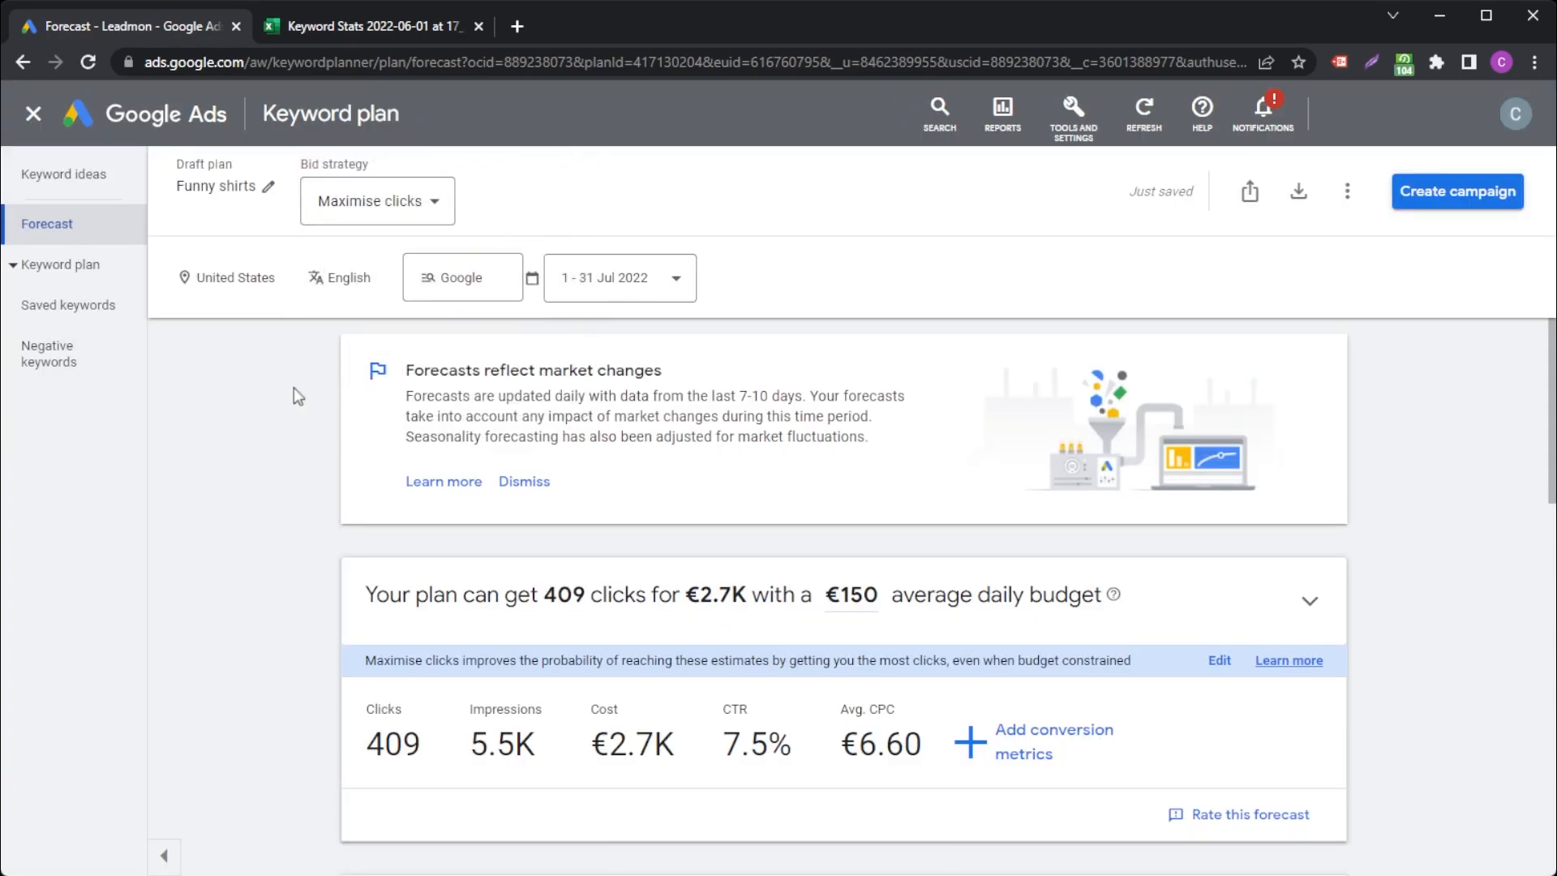
Step: Set the forecast's date range to 2 - 30 Jun 2022
{"action": "left_click", "coordinate": [653, 283]}
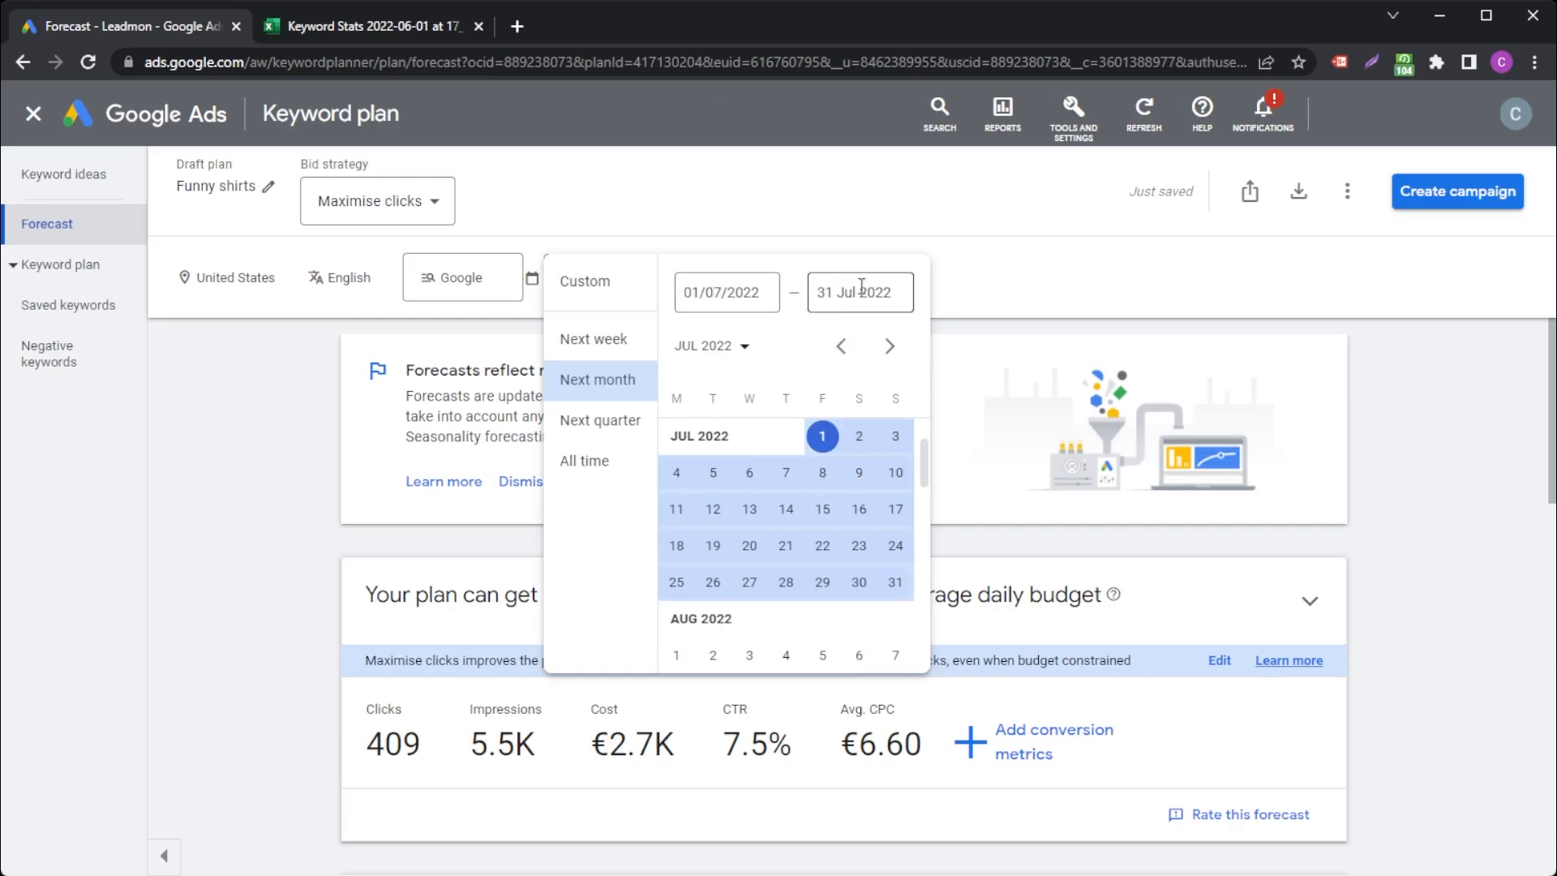
{"action": "scroll", "coordinate": [804, 499], "scroll_direction": "up", "scroll_amount": 3}
{"action": "left_click", "coordinate": [783, 601]}
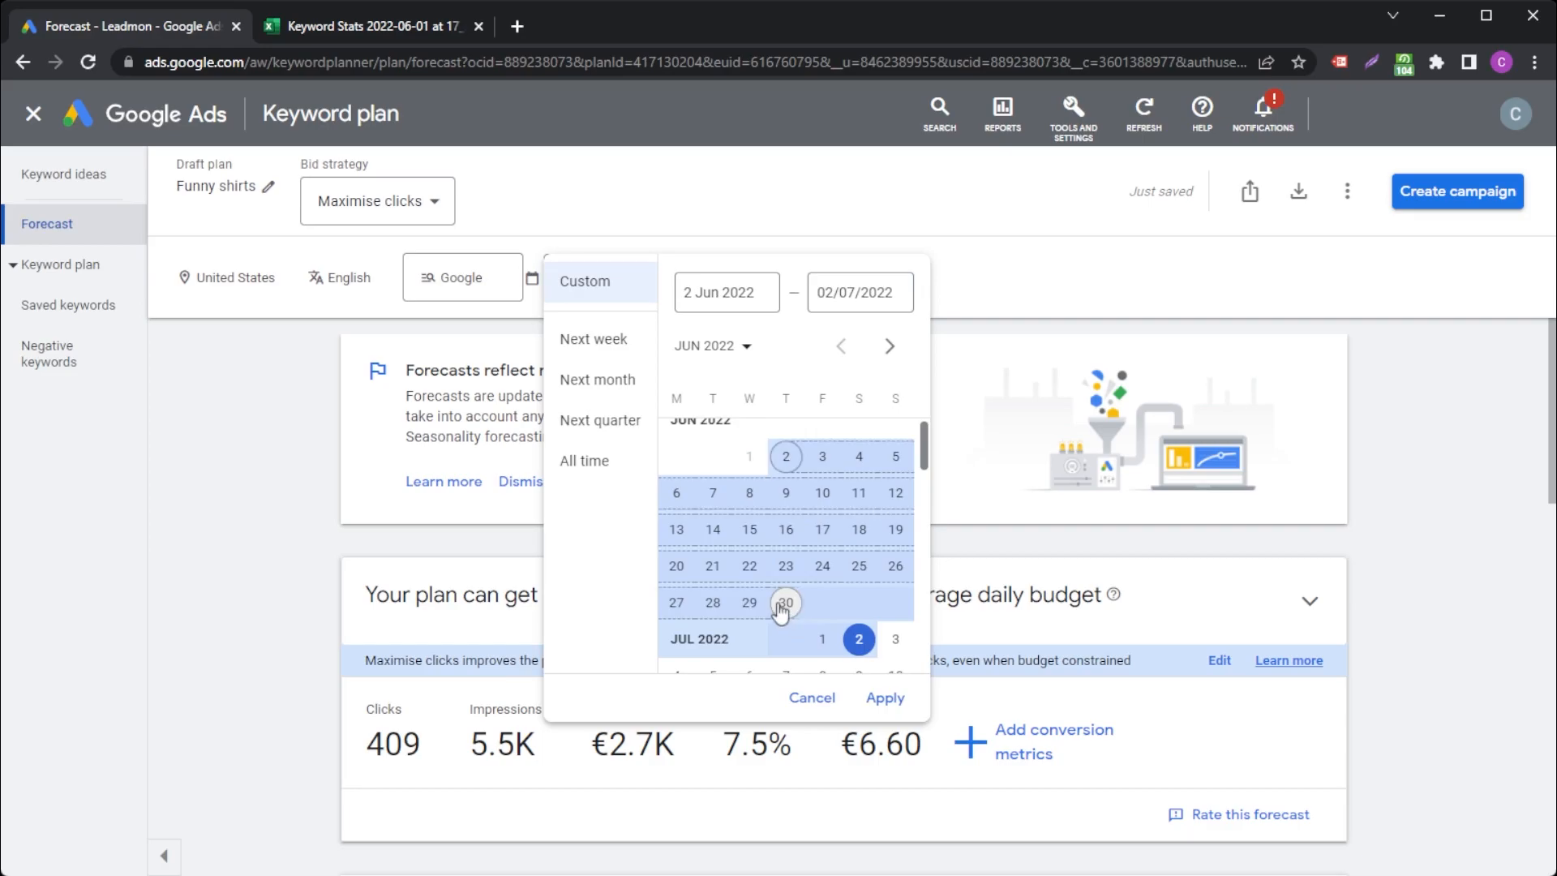
{"action": "left_click", "coordinate": [885, 699]}
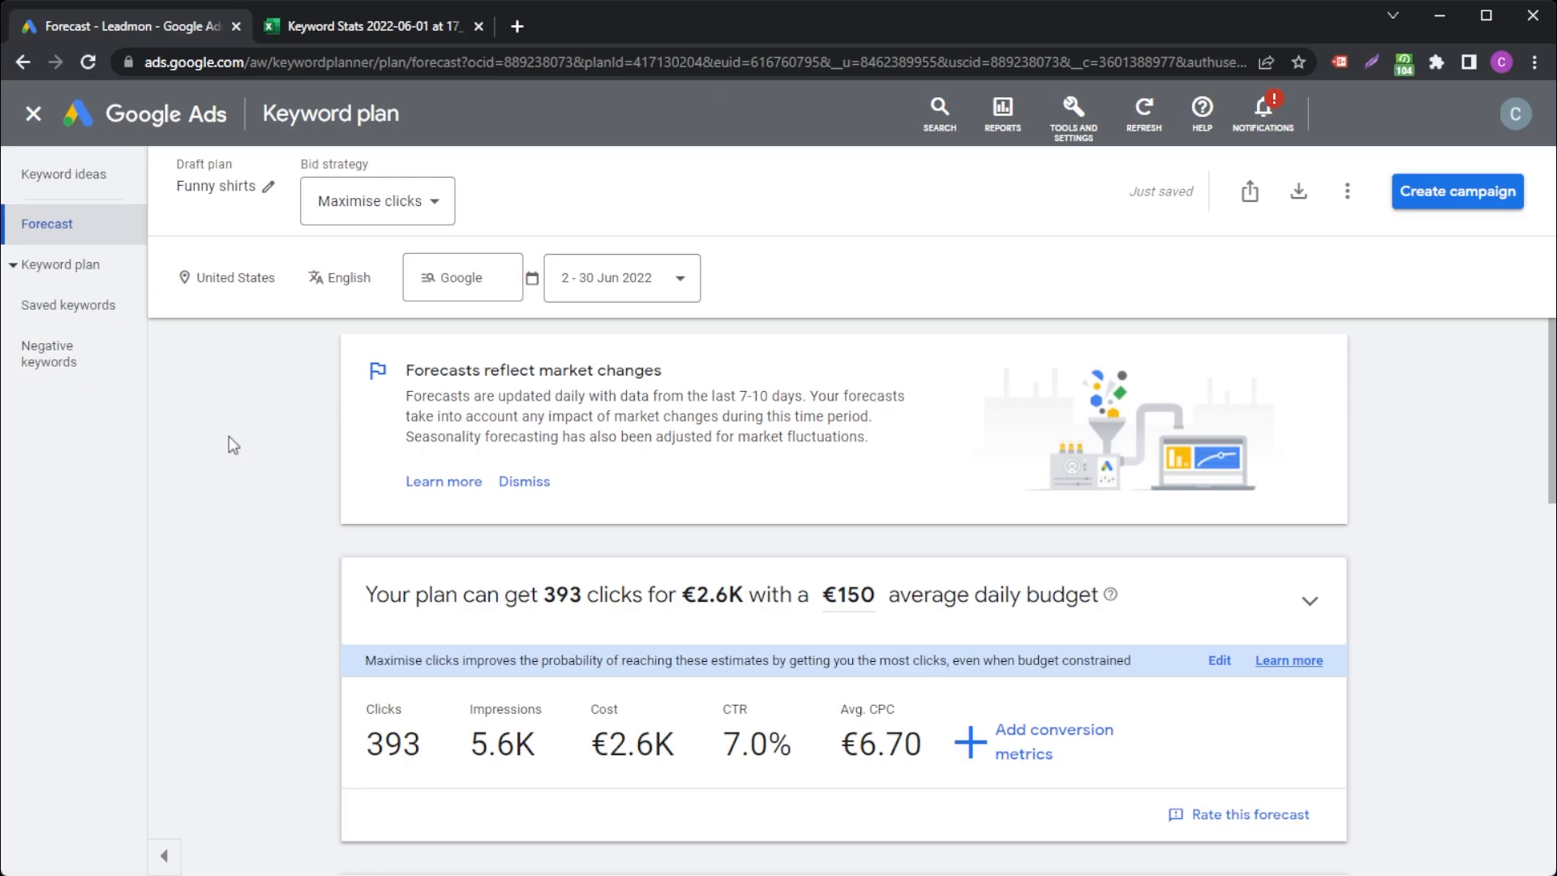
Step: Set the forecast's average daily budget to €50
{"action": "scroll", "coordinate": [228, 436], "scroll_direction": "down", "scroll_amount": 1}
{"action": "left_click_drag", "start_coordinate": [364, 493], "coordinate": [743, 494]}
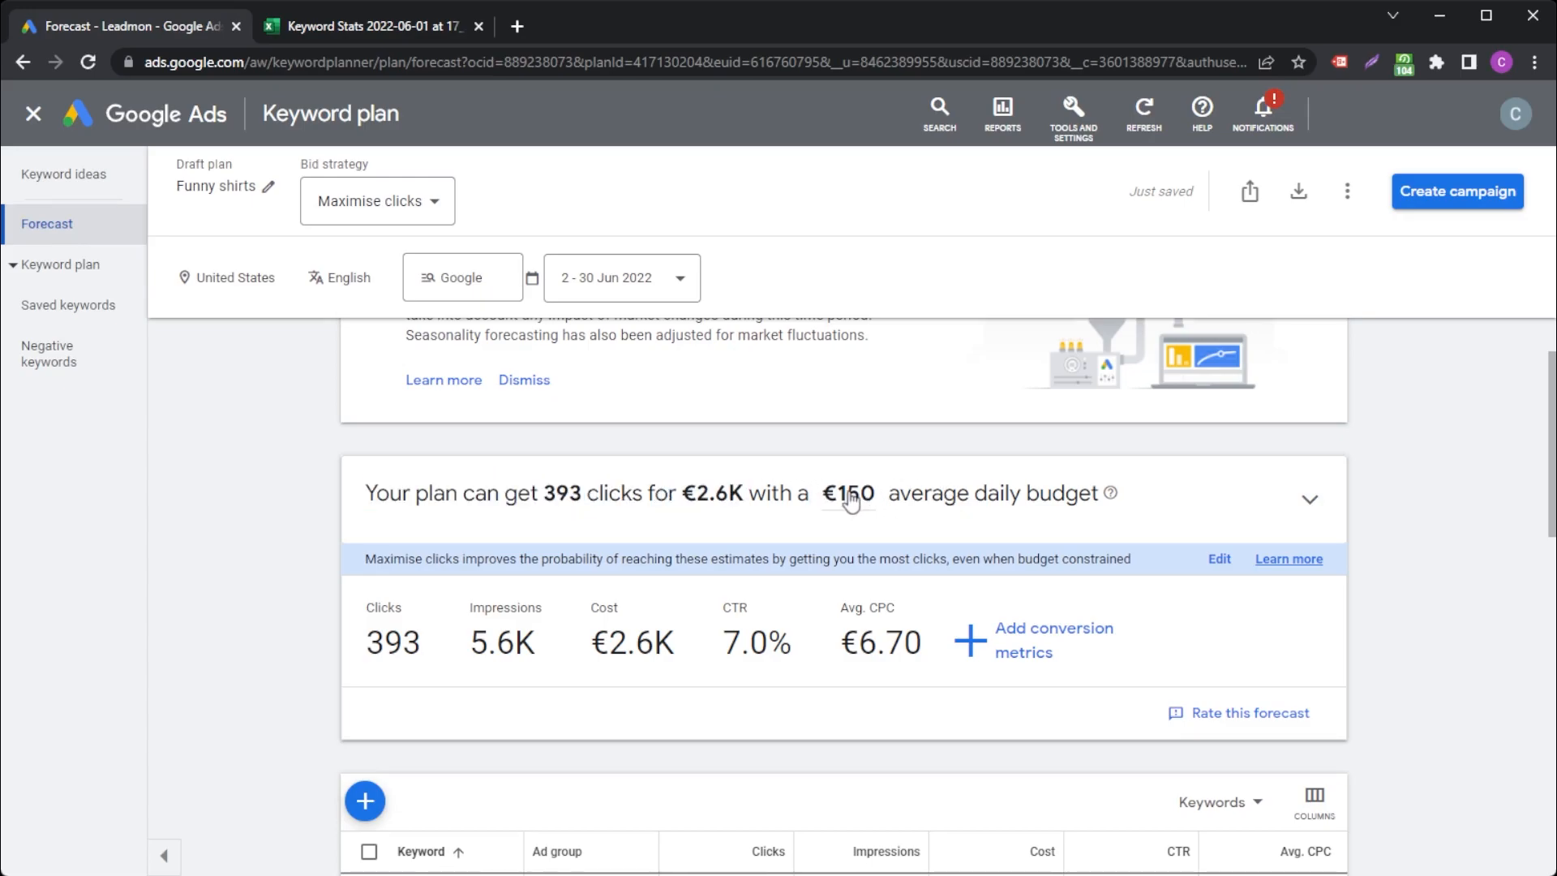
{"action": "left_click", "coordinate": [849, 493]}
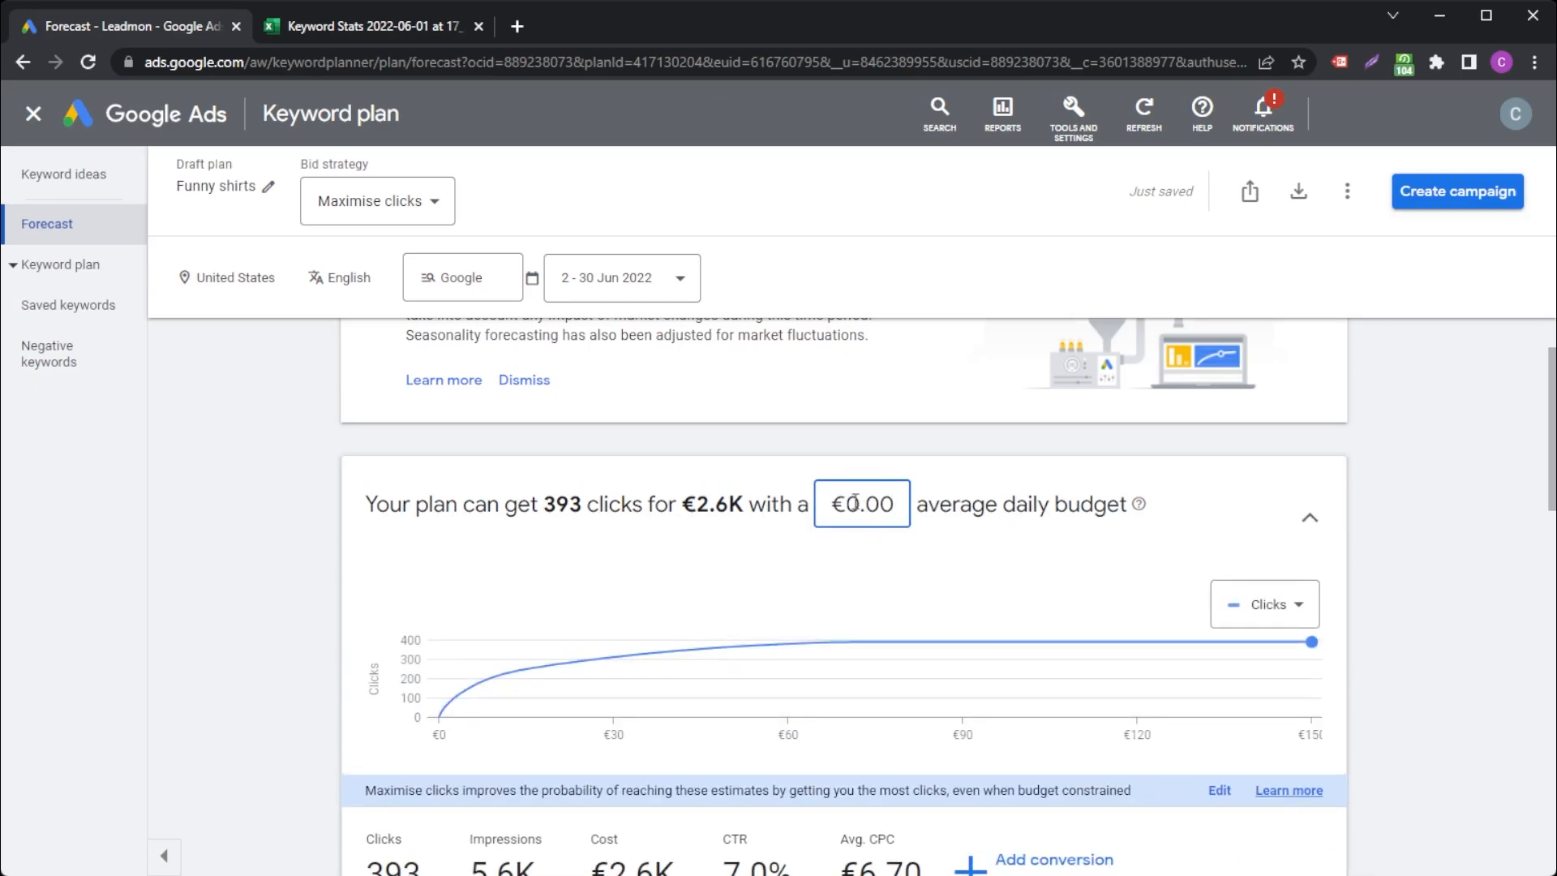
{"action": "scroll", "coordinate": [953, 543], "scroll_direction": "down", "scroll_amount": 1}
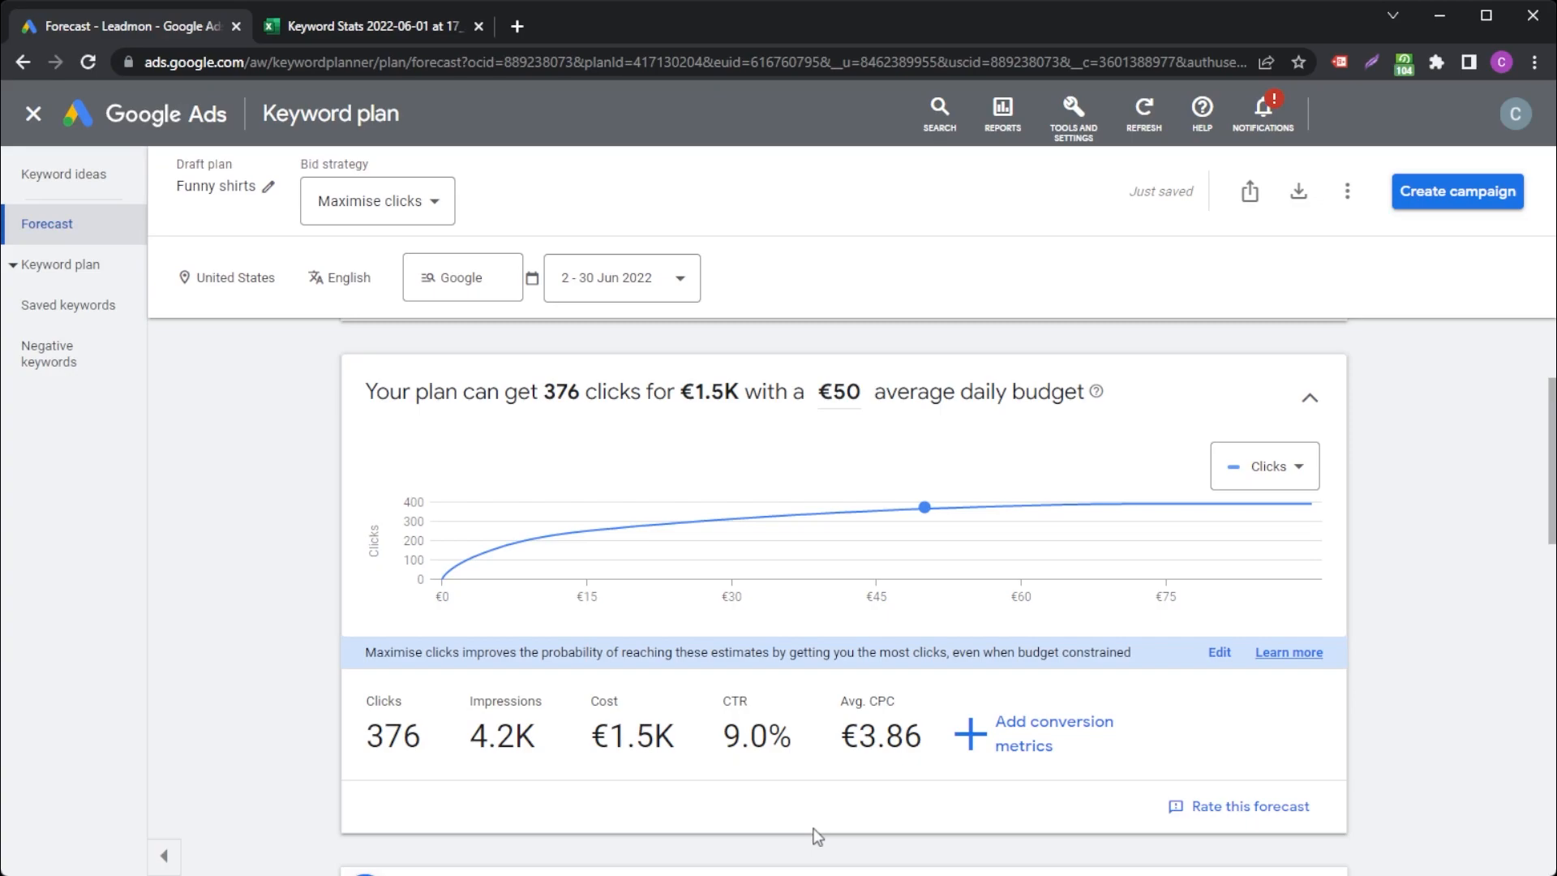
{"action": "left_click_drag", "start_coordinate": [1046, 760], "coordinate": [982, 728]}
{"action": "left_click", "coordinate": [981, 729]}
{"action": "left_click", "coordinate": [869, 793]}
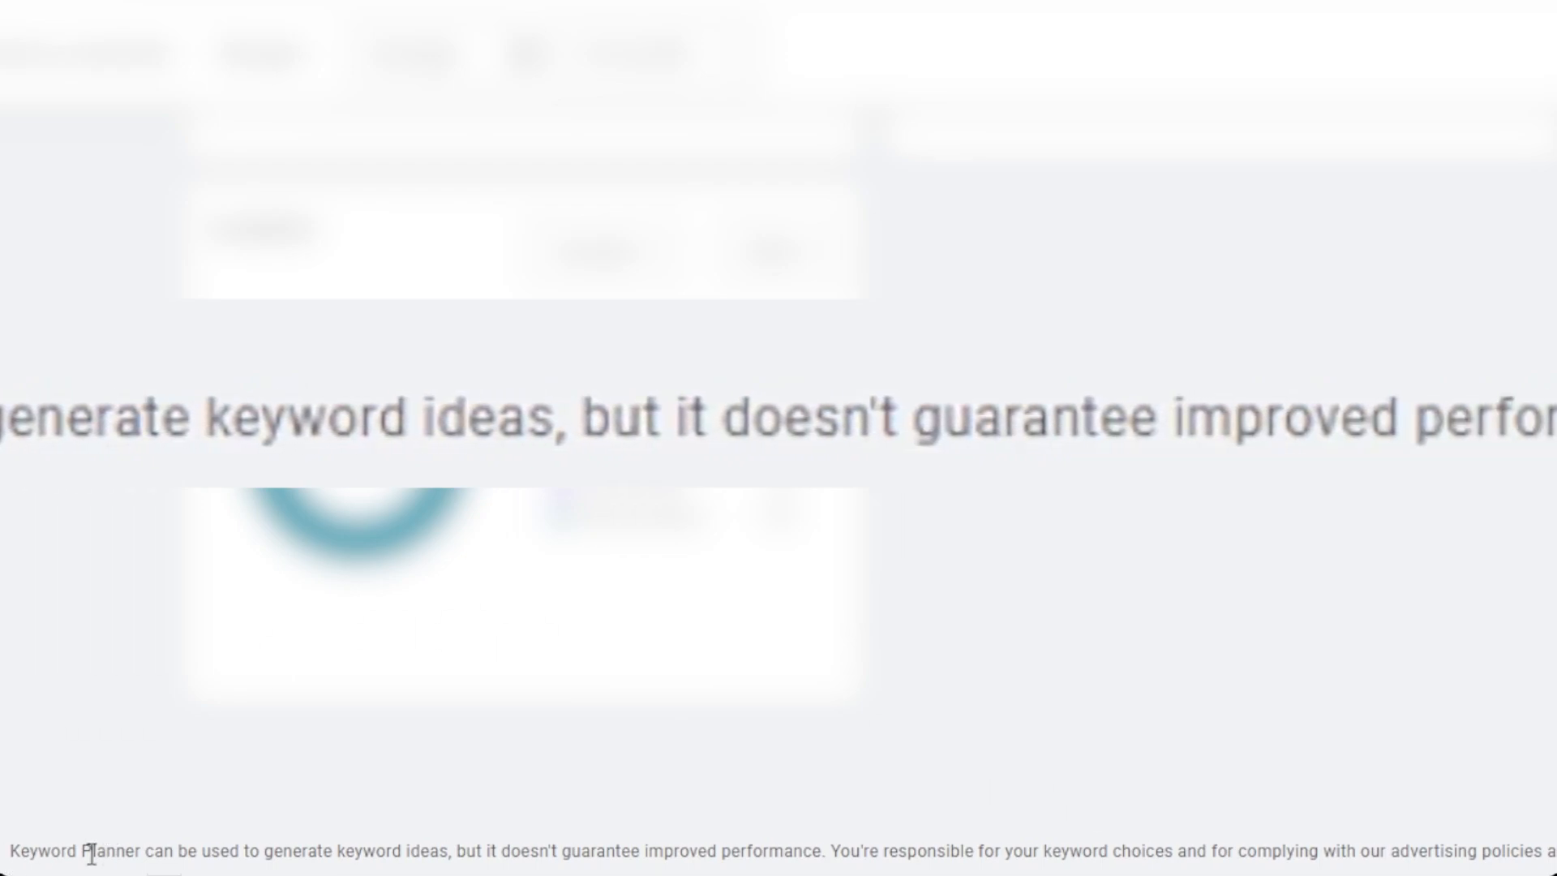
{"action": "left_click_drag", "start_coordinate": [10, 851], "coordinate": [1556, 866]}
{"action": "left_click", "coordinate": [1556, 866]}
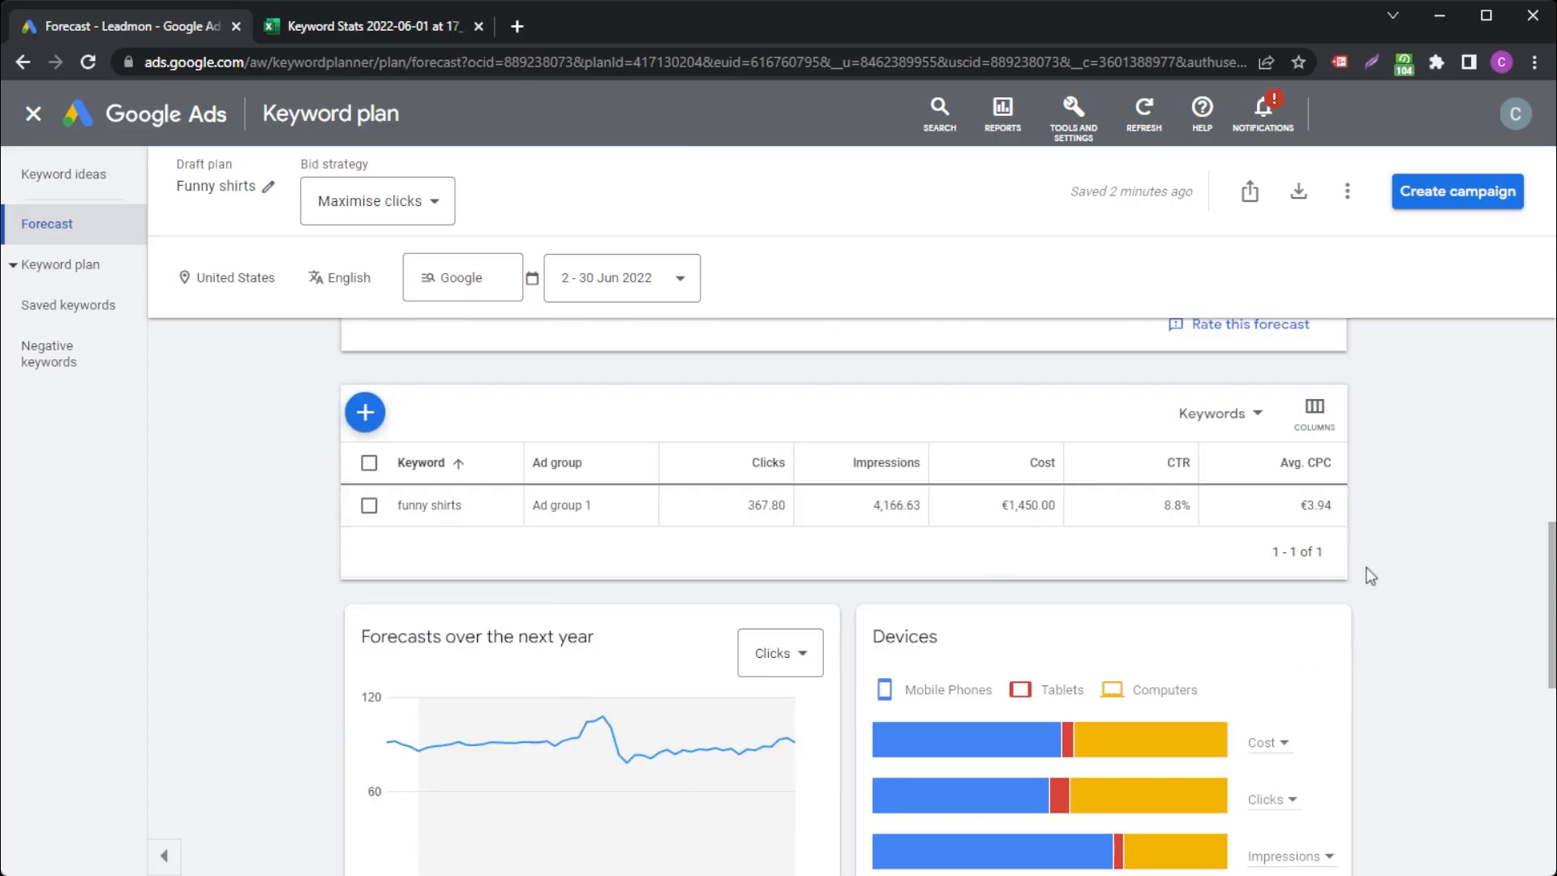
Step: Break down the forecast's Locations chart by clicks and top cities
{"action": "scroll", "coordinate": [1371, 576], "scroll_direction": "down", "scroll_amount": 5}
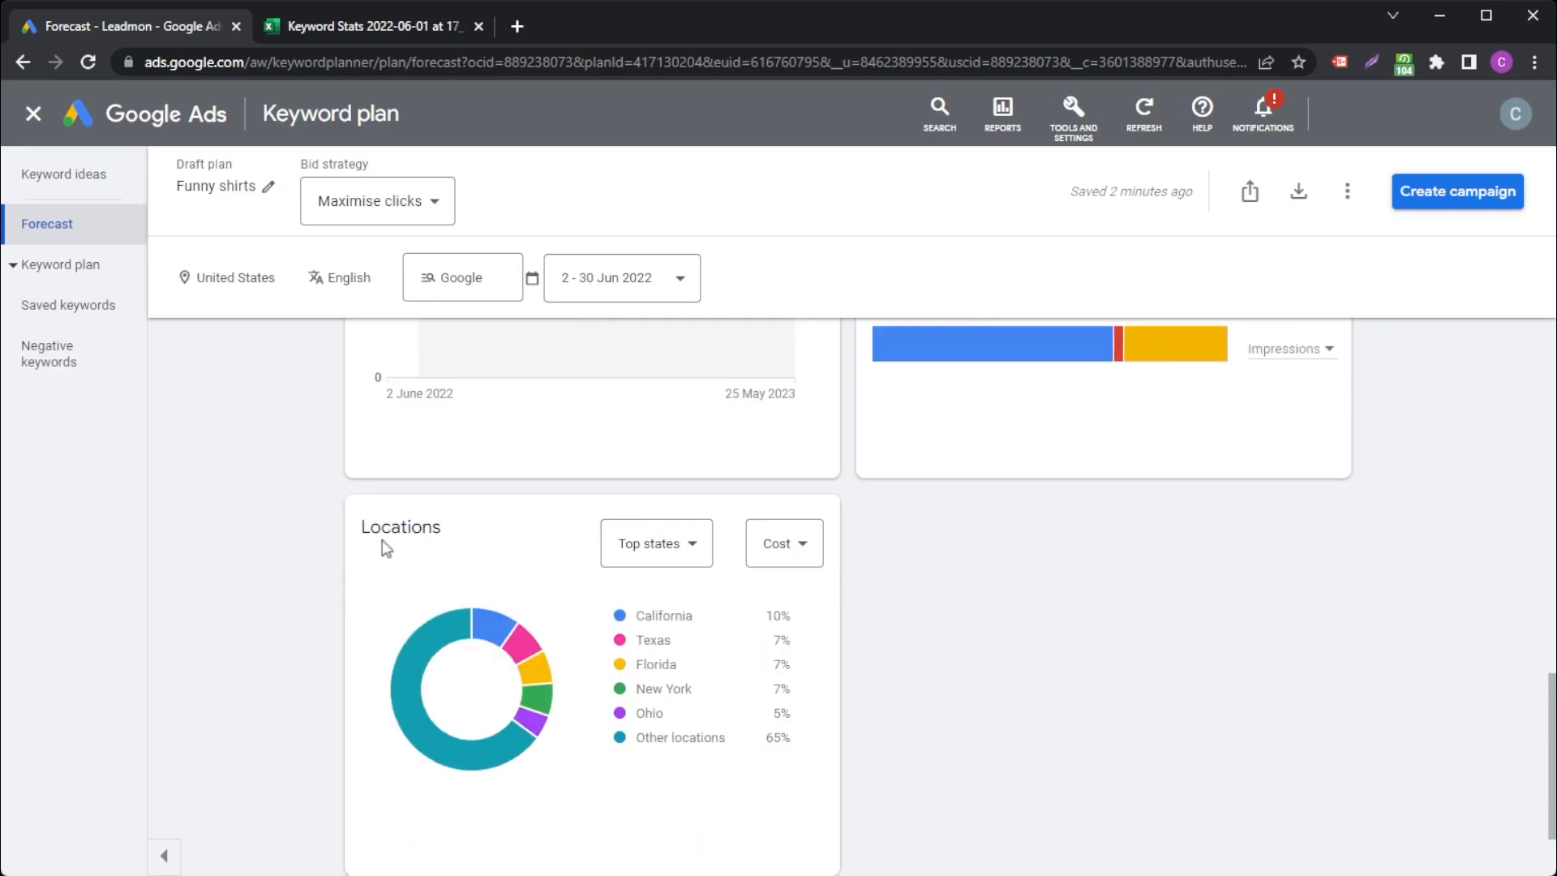
{"action": "scroll", "coordinate": [918, 651], "scroll_direction": "down", "scroll_amount": 2}
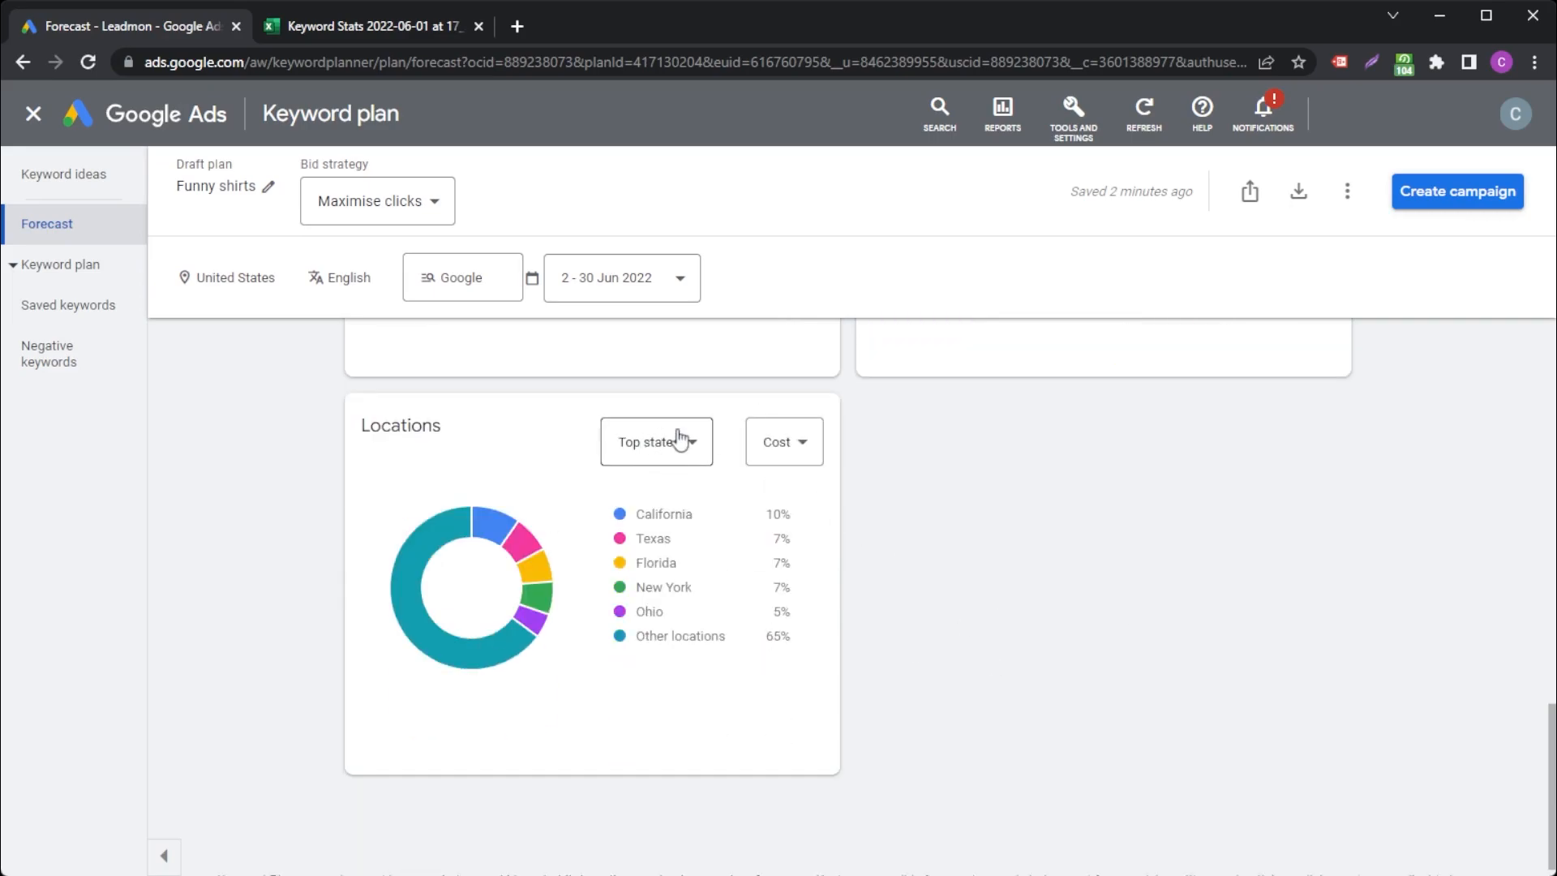
{"action": "left_click", "coordinate": [799, 442]}
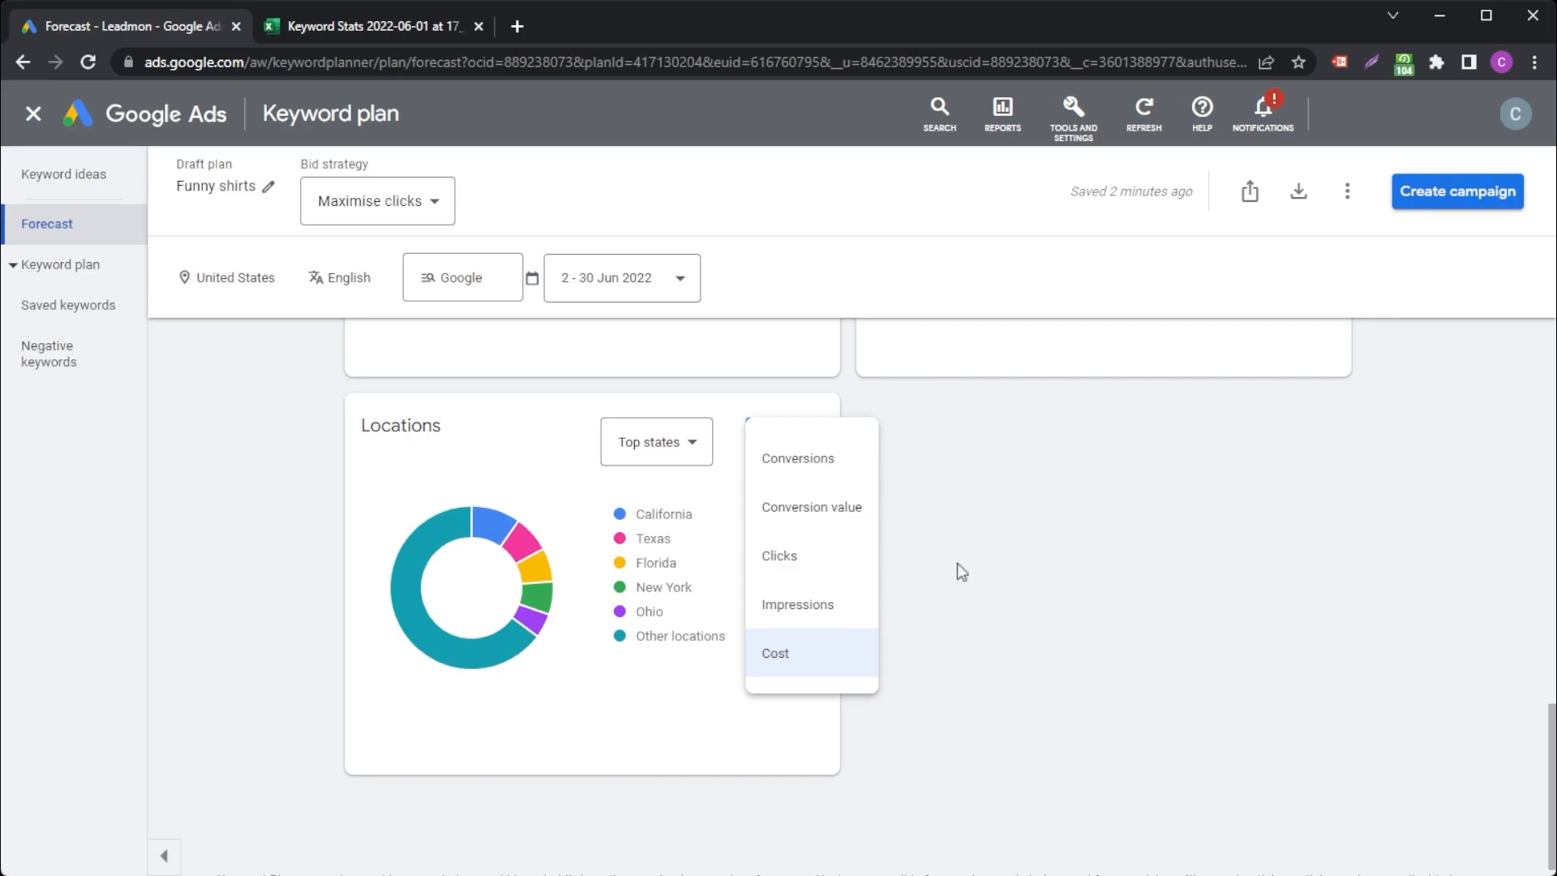
{"action": "left_click", "coordinate": [809, 558]}
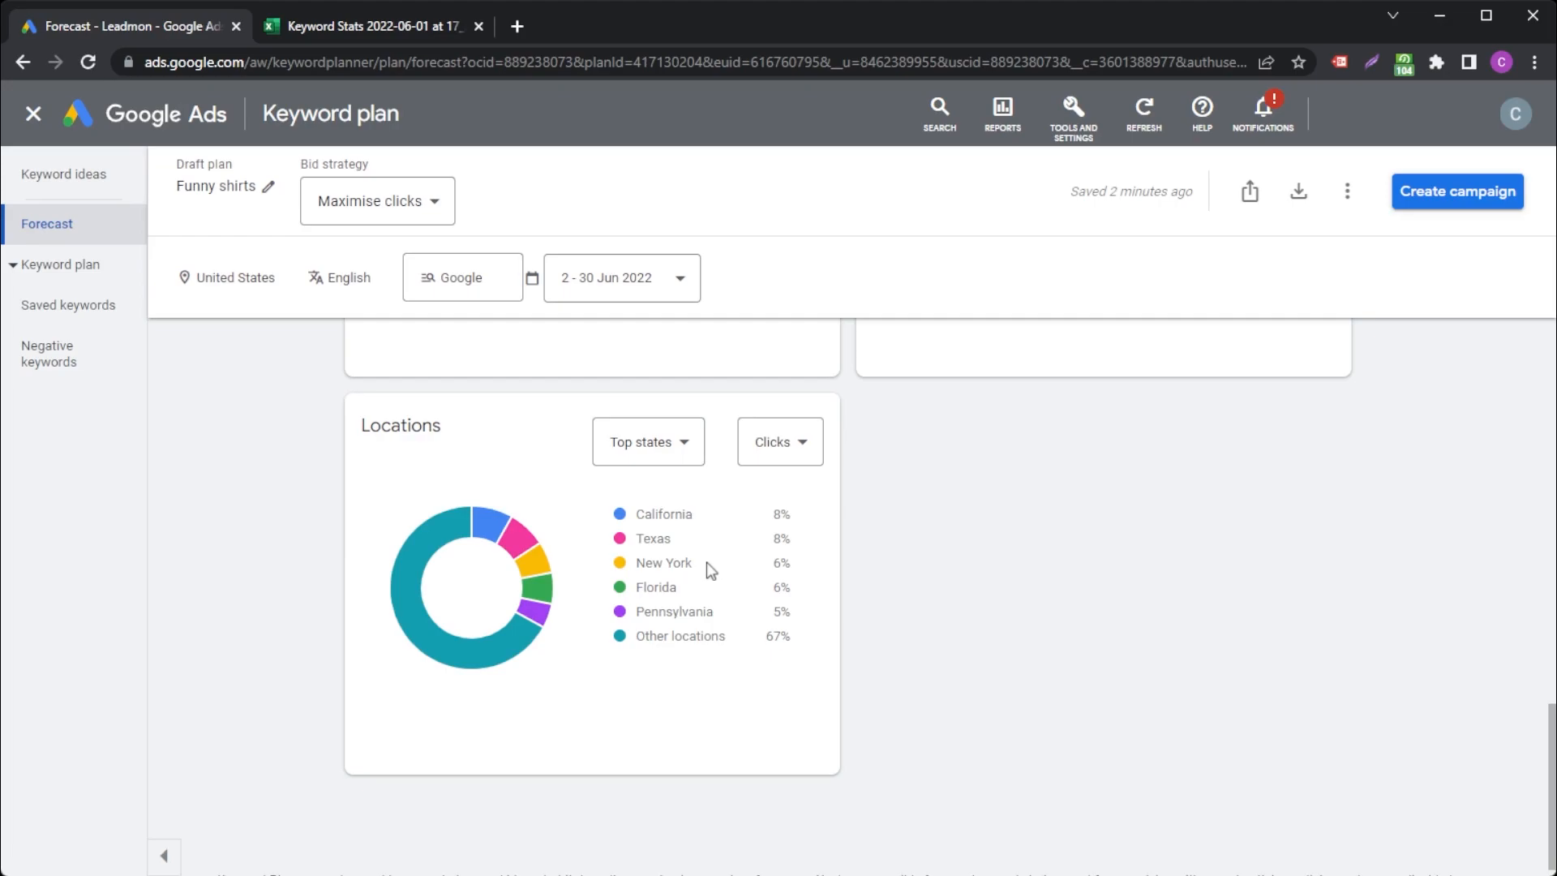
{"action": "left_click", "coordinate": [690, 442]}
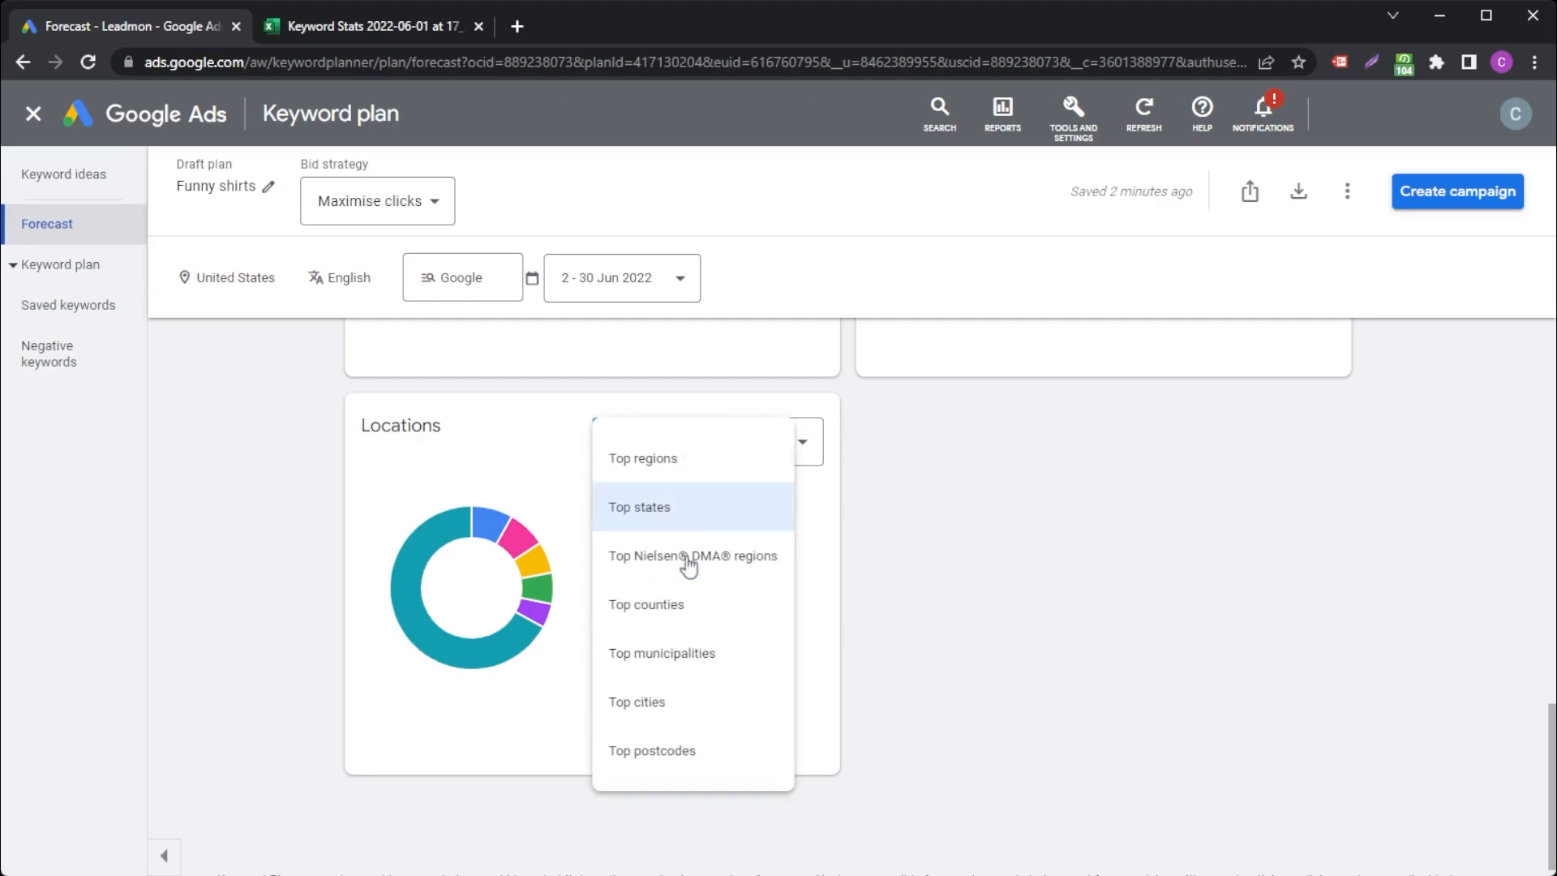
{"action": "left_click", "coordinate": [689, 700]}
{"action": "left_click_drag", "start_coordinate": [636, 514], "coordinate": [677, 522]}
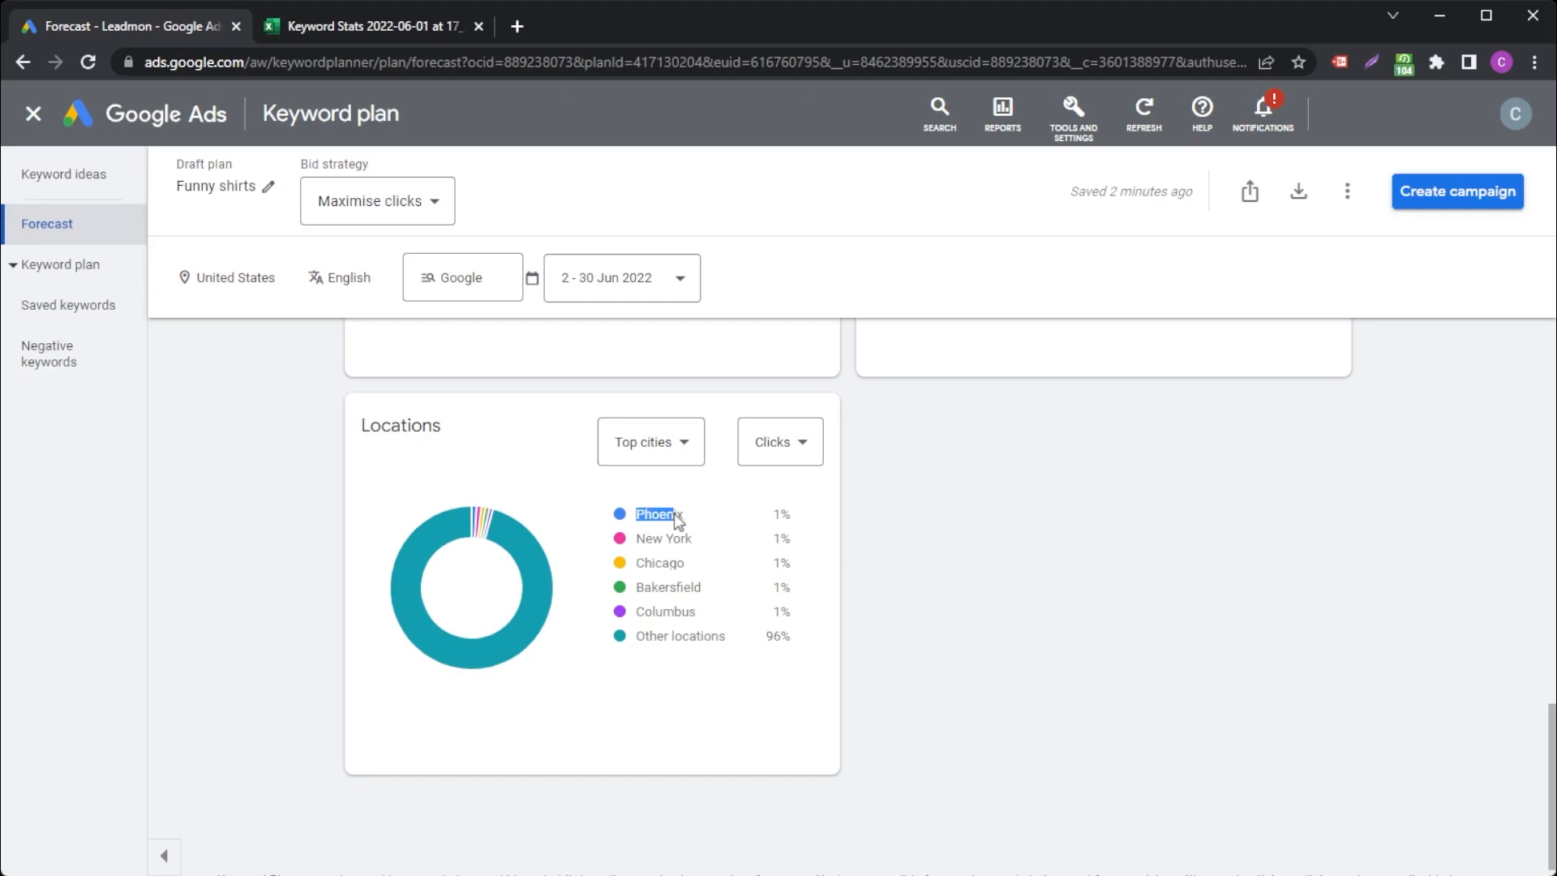
{"action": "left_click", "coordinate": [693, 542]}
Step: Change the forecast's target location to the state of California, United States
{"action": "left_click", "coordinate": [212, 285]}
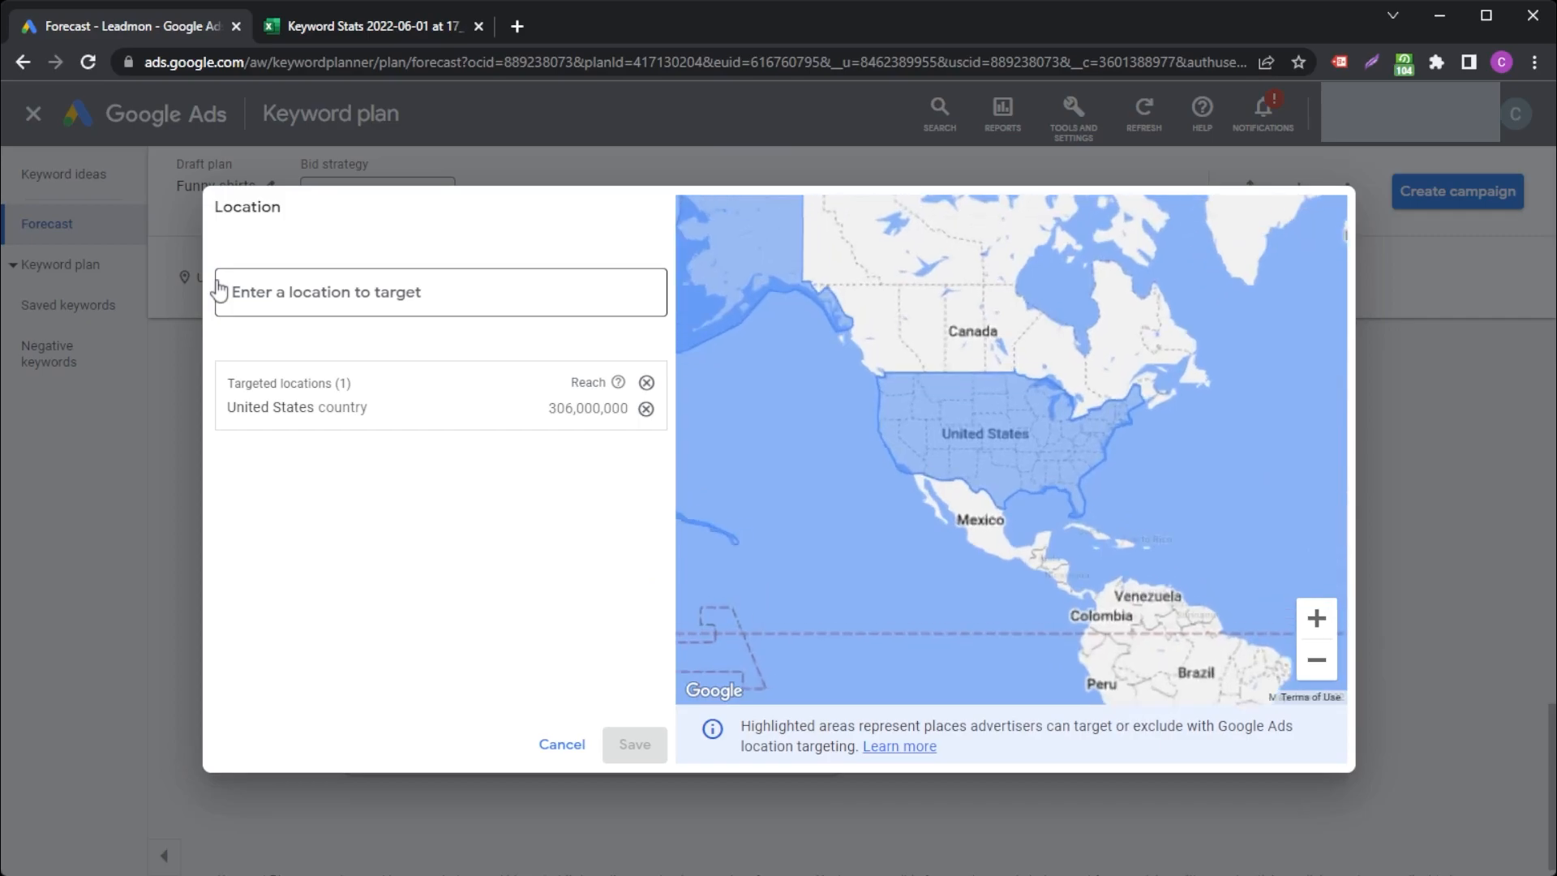
{"action": "type", "text": "cali"}
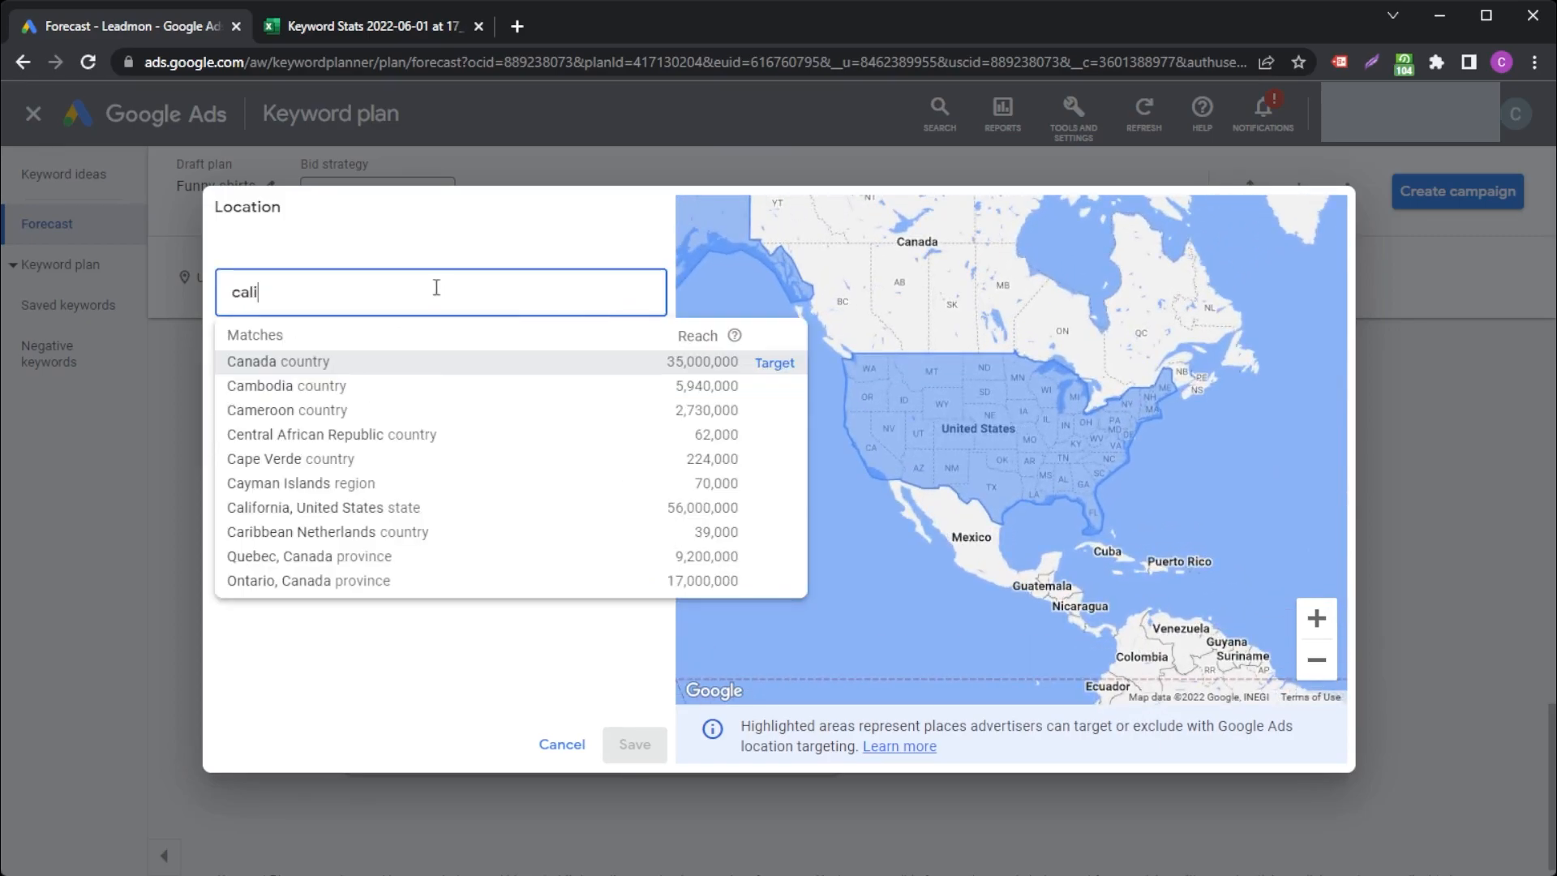
{"action": "left_click", "coordinate": [629, 507]}
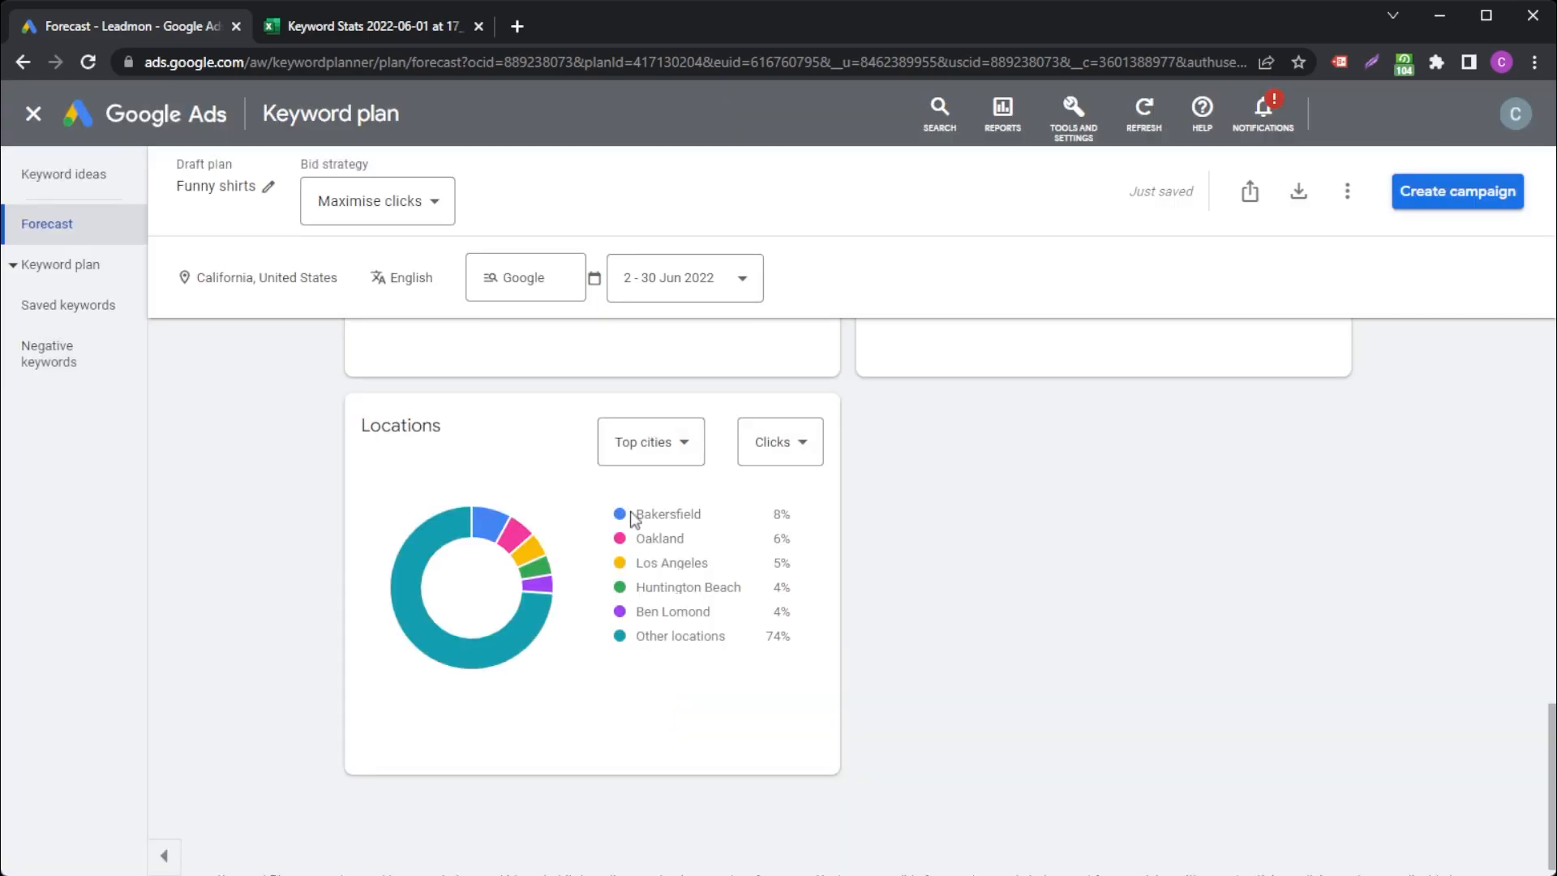
{"action": "left_click_drag", "start_coordinate": [699, 511], "coordinate": [706, 513]}
{"action": "left_click", "coordinate": [837, 578]}
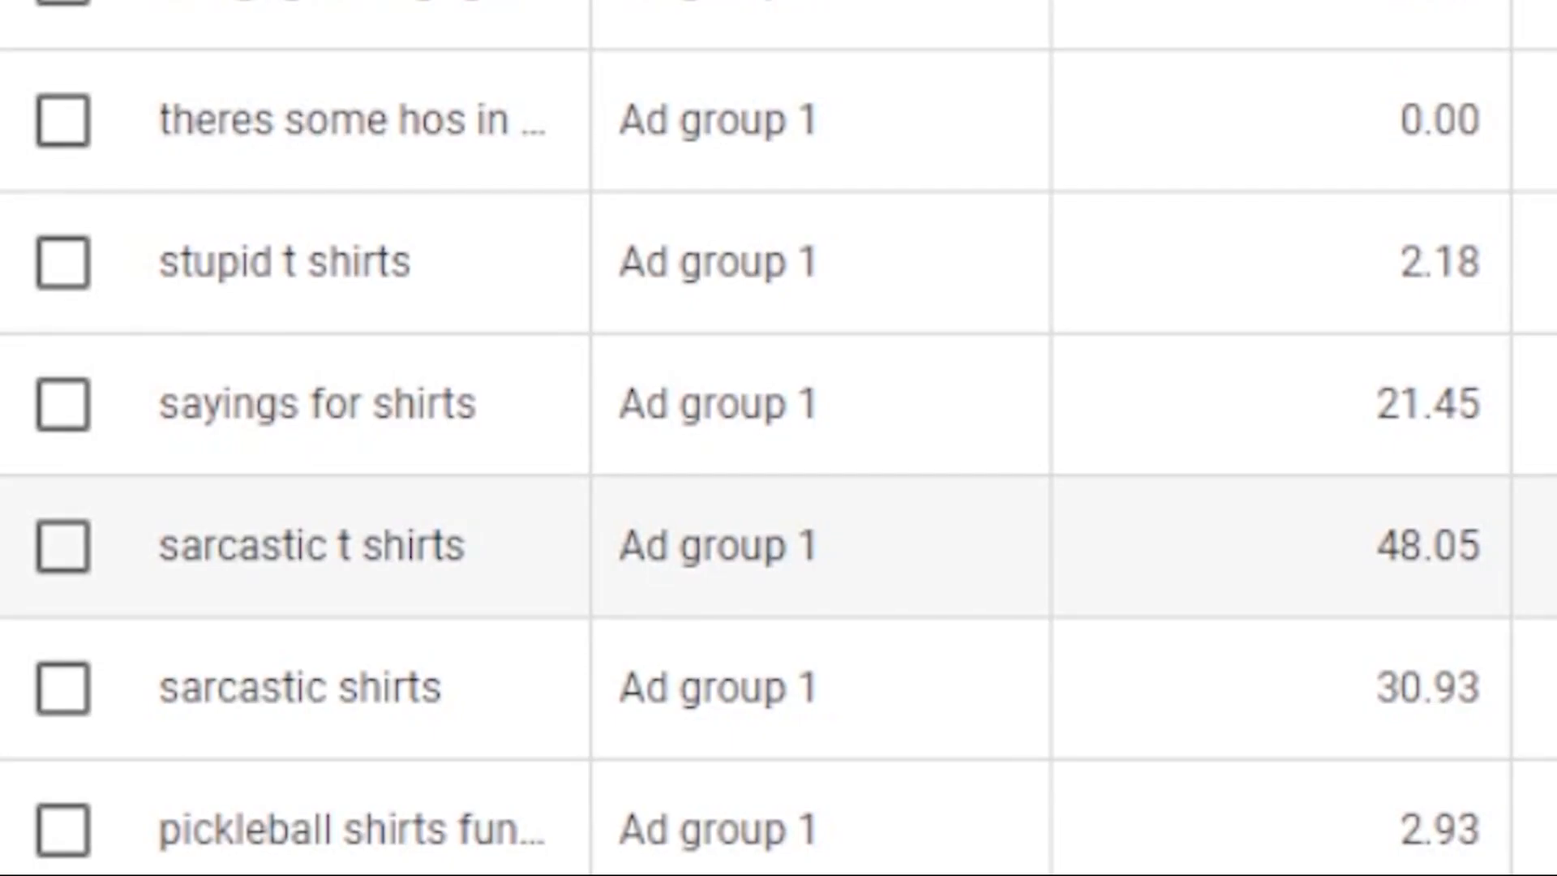
Step: Change "funny t shirts amazon", "fun shirt", "mens novelty t shirts" and the workout shirts keyword to exact match
{"action": "double_click", "coordinate": [1431, 546]}
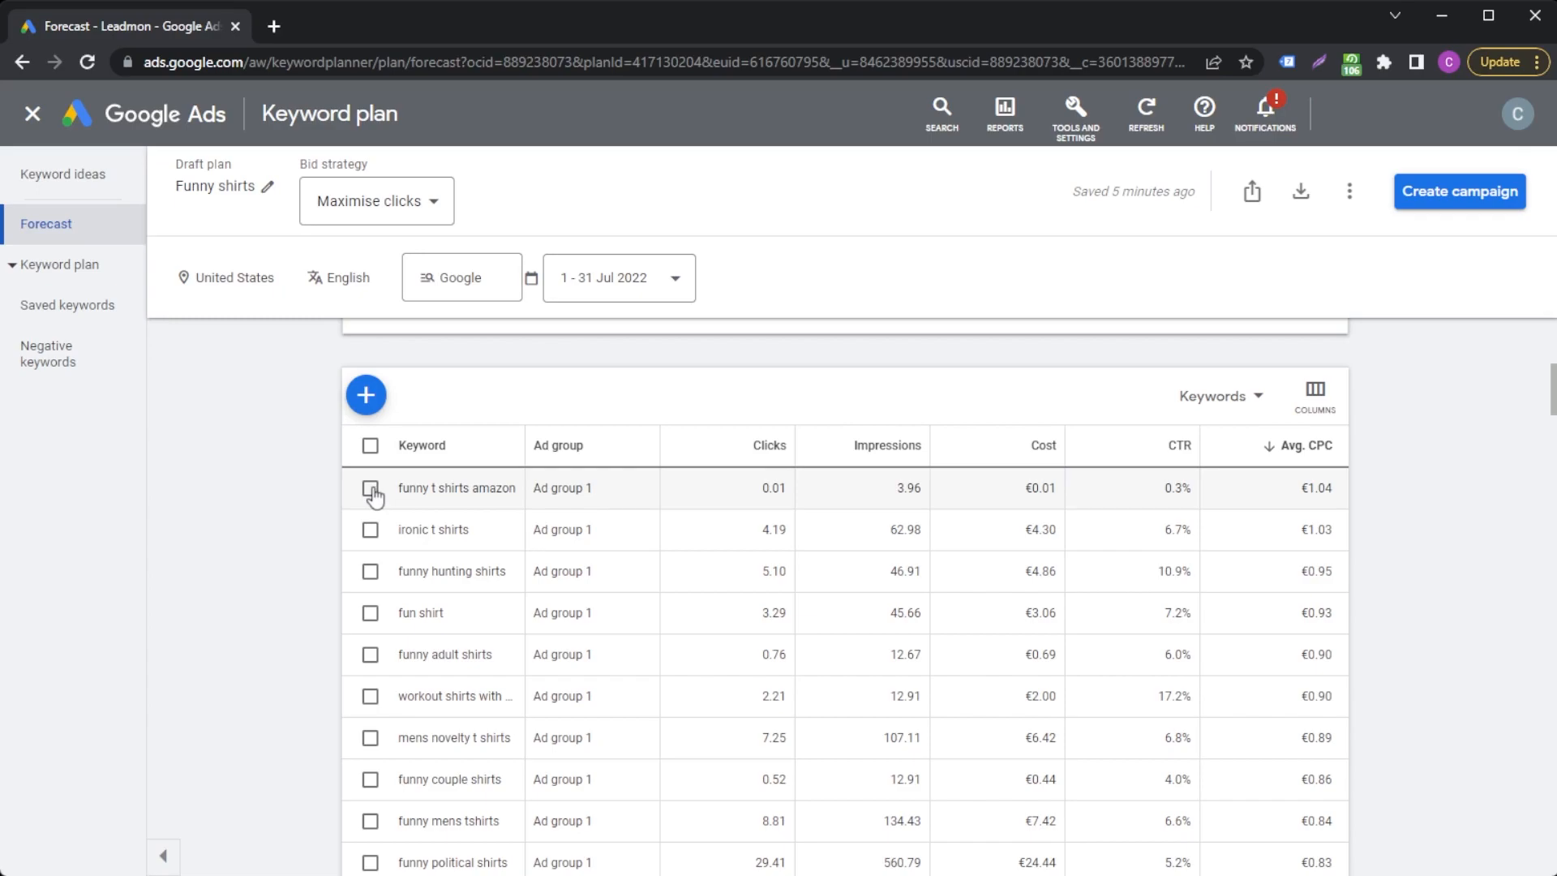
{"action": "left_click", "coordinate": [370, 489]}
{"action": "left_click", "coordinate": [370, 612]}
{"action": "left_click", "coordinate": [370, 696]}
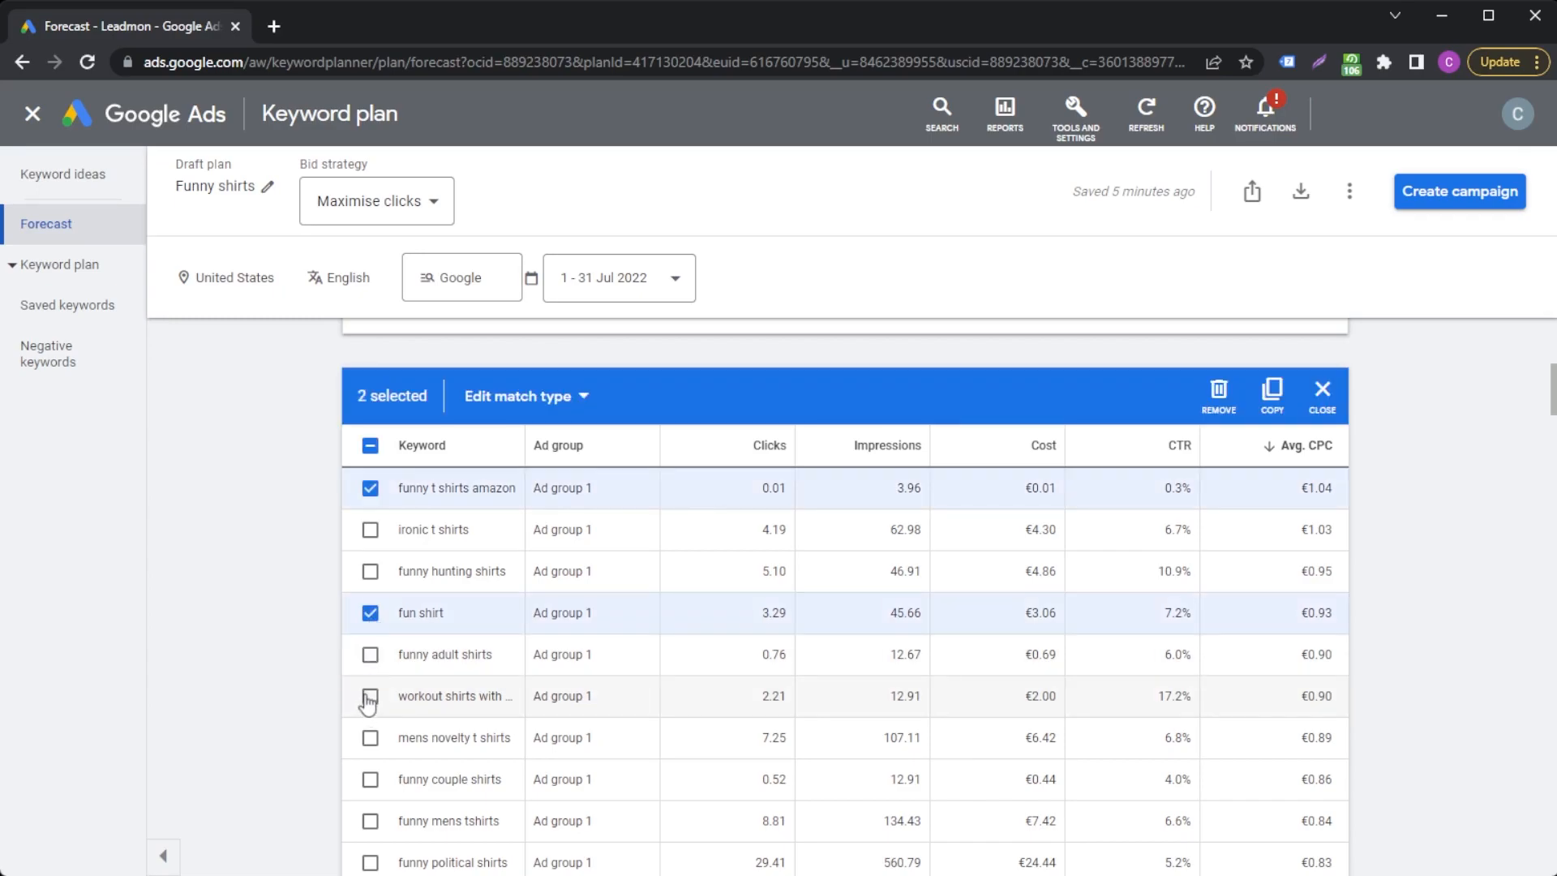
{"action": "left_click", "coordinate": [367, 751]}
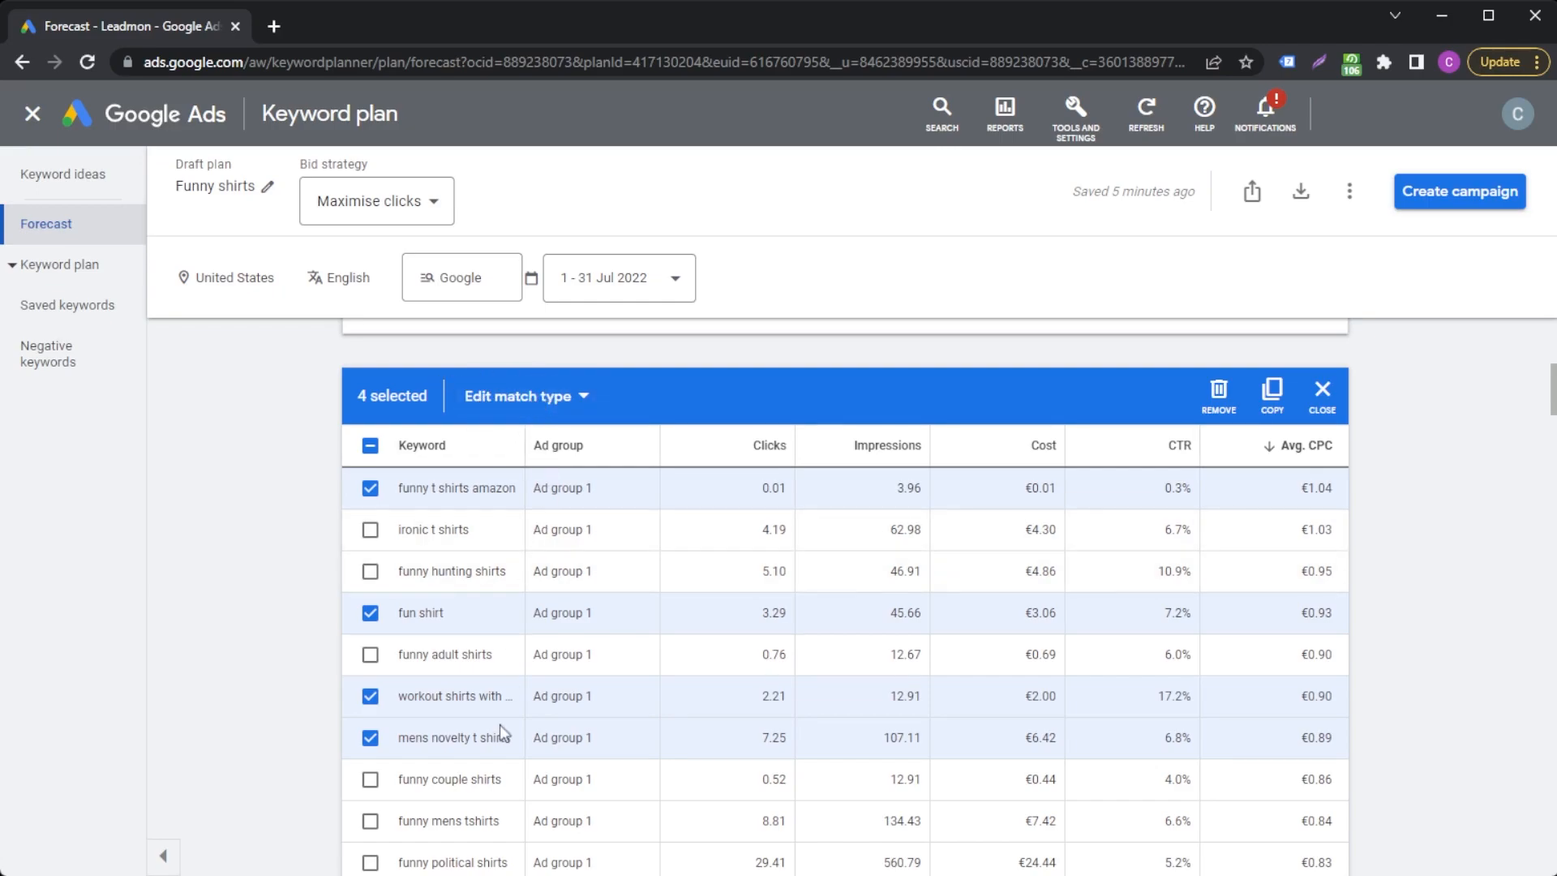
{"action": "left_click", "coordinate": [579, 401]}
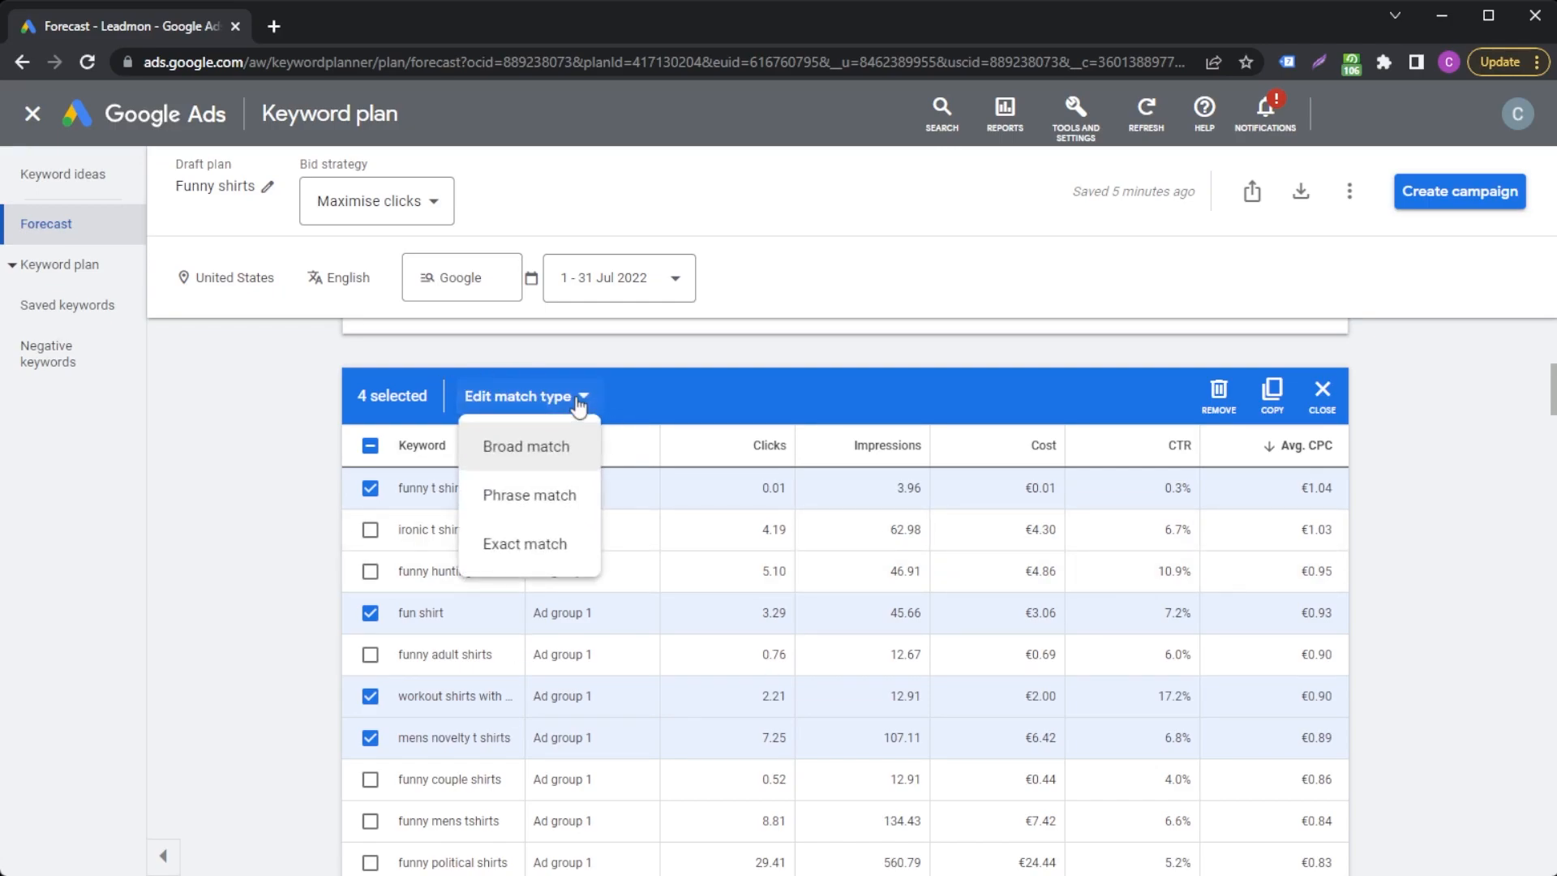
{"action": "left_click", "coordinate": [525, 545]}
Step: Copy the first seven keywords in the forecast table, from "funny t shirts amazon" through "mens novelty t shirts"
{"action": "left_click", "coordinate": [370, 488]}
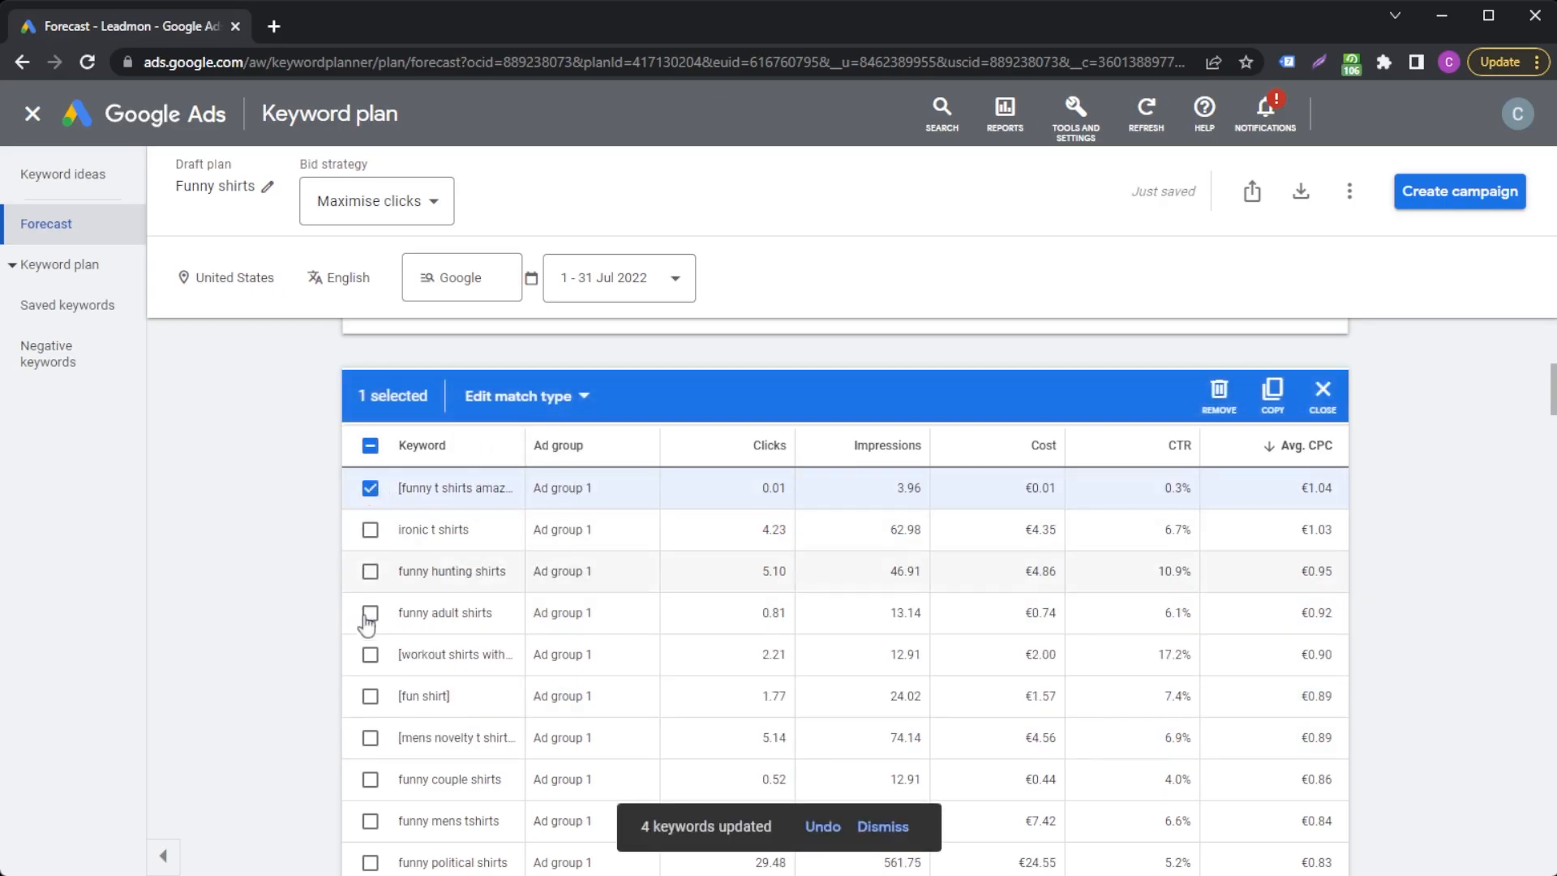
{"action": "left_click", "coordinate": [370, 655]}
{"action": "left_click", "coordinate": [370, 696]}
{"action": "left_click", "coordinate": [370, 738]}
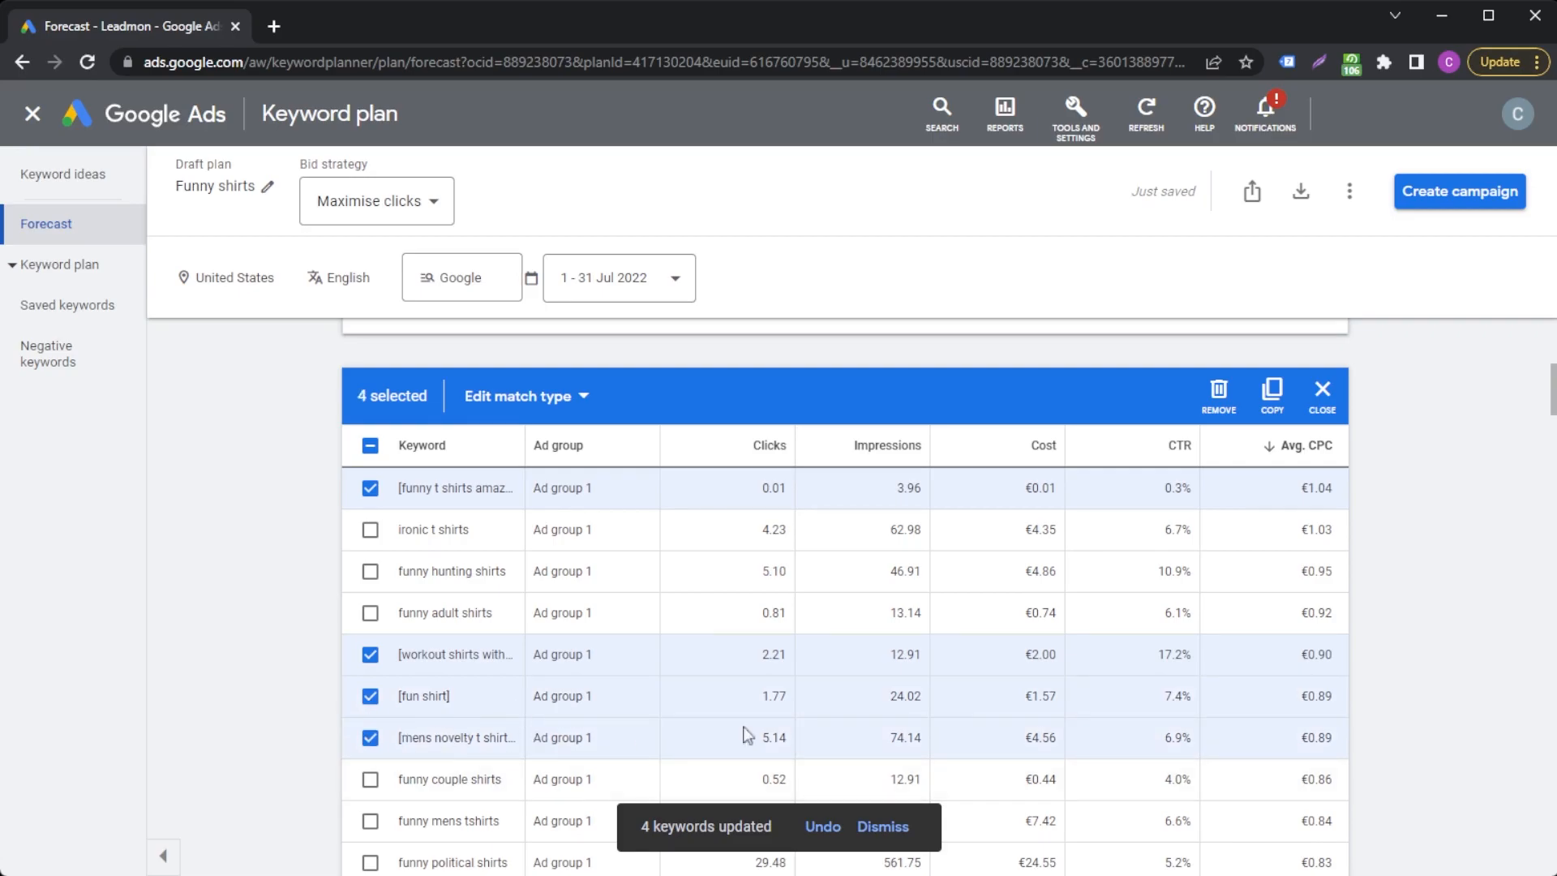
{"action": "left_click", "coordinate": [369, 530]}
{"action": "left_click", "coordinate": [370, 571]}
{"action": "left_click", "coordinate": [370, 612]}
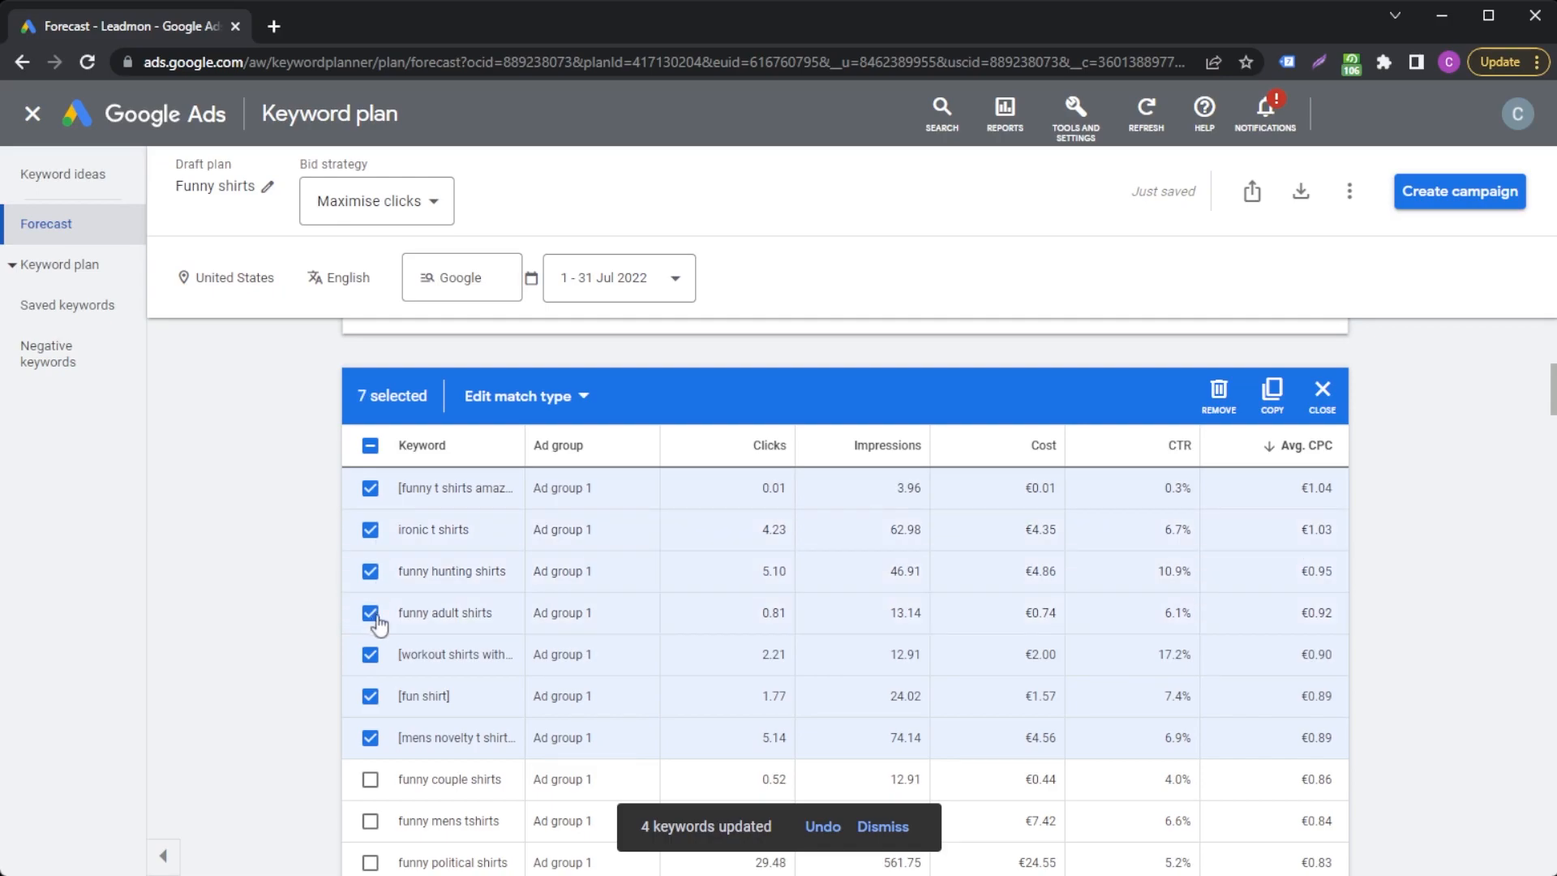
{"action": "left_click", "coordinate": [1272, 395]}
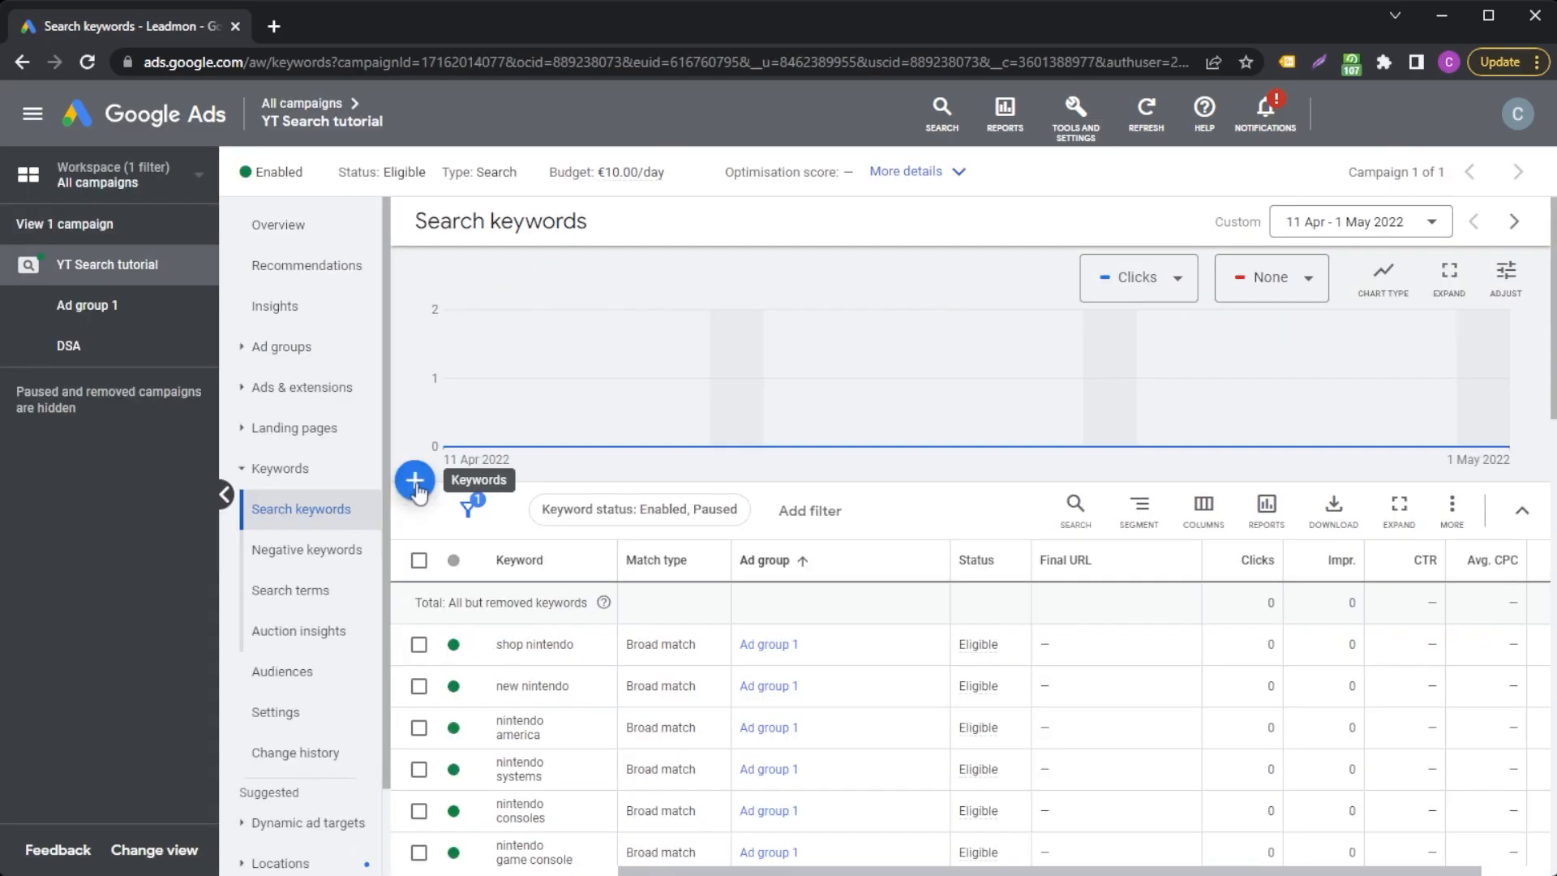
Step: Start adding search keywords to Ad group 1 of the YT Search tutorial campaign and paste in the copied keywords
{"action": "left_click", "coordinate": [416, 480]}
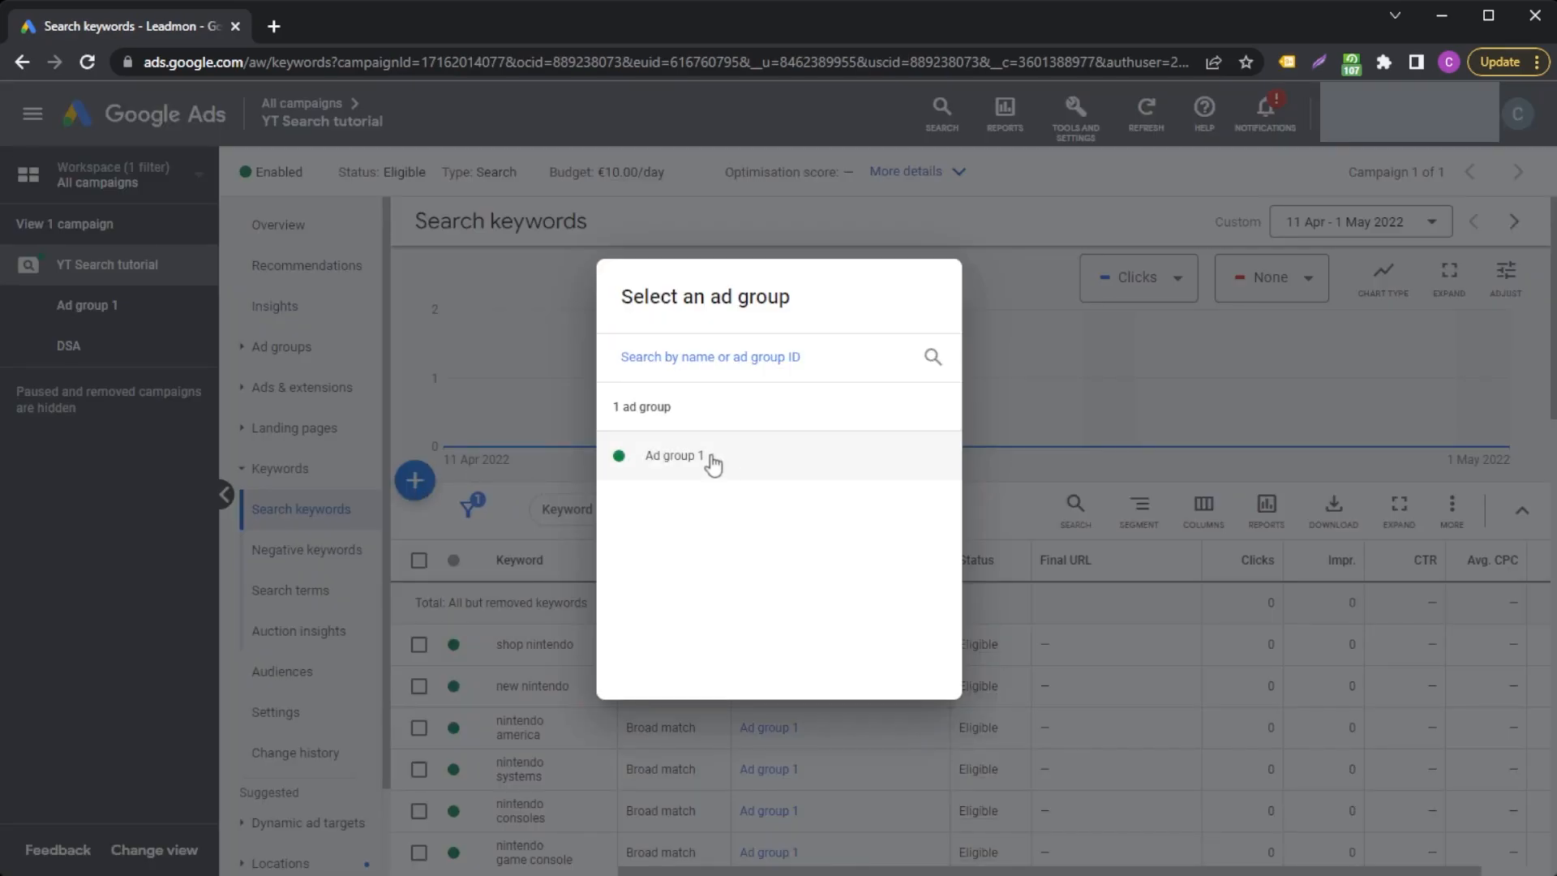
{"action": "left_click", "coordinate": [713, 459]}
{"action": "left_click", "coordinate": [520, 470]}
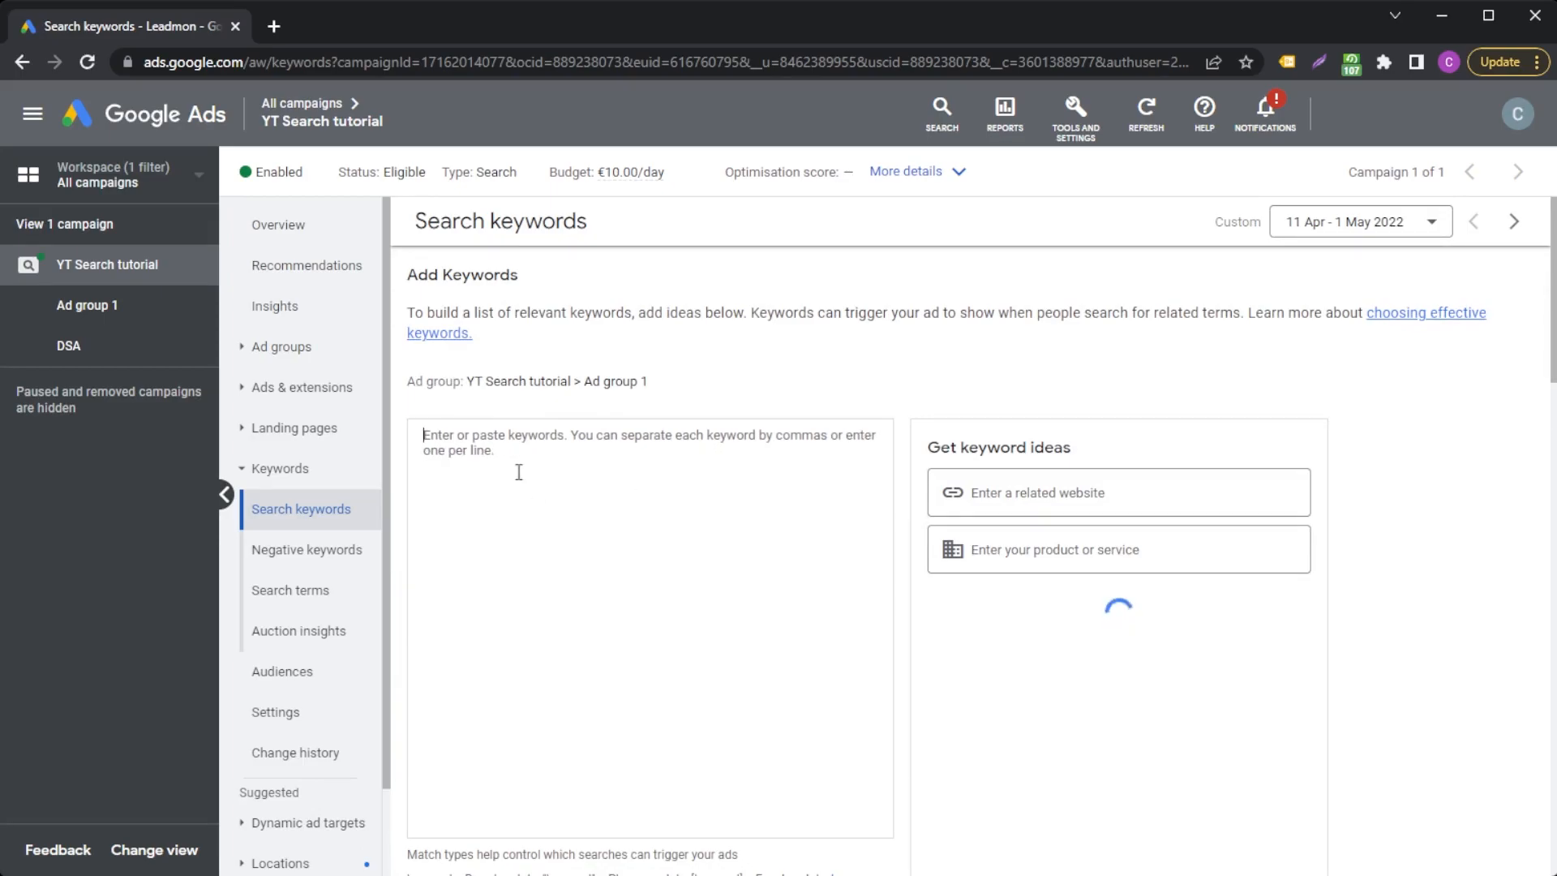
{"action": "key", "text": "ctrl+v"}
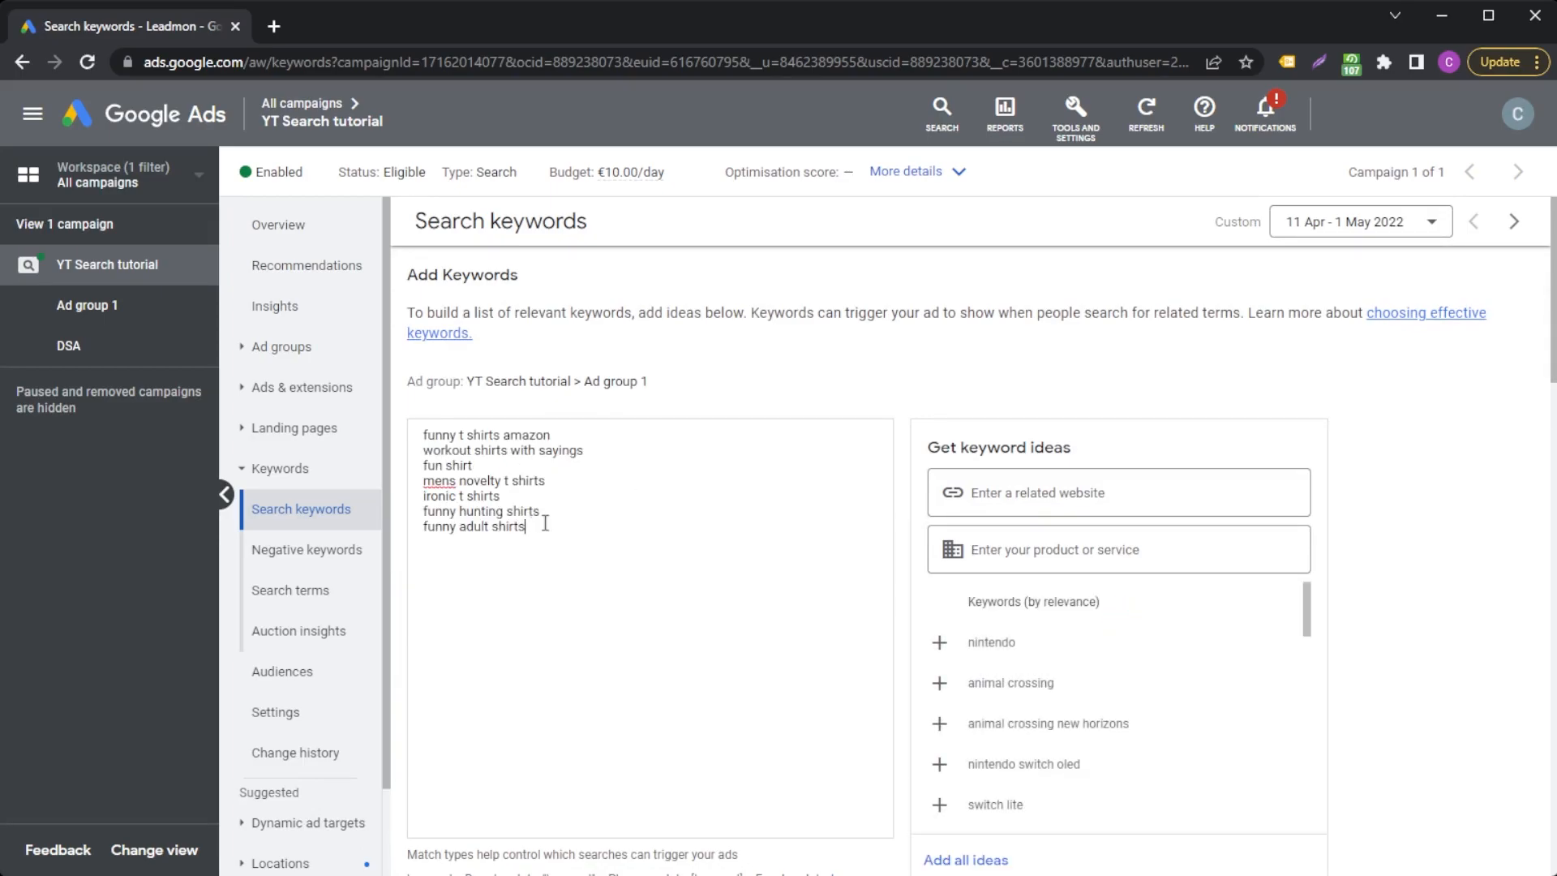
{"action": "left_click", "coordinate": [422, 437]}
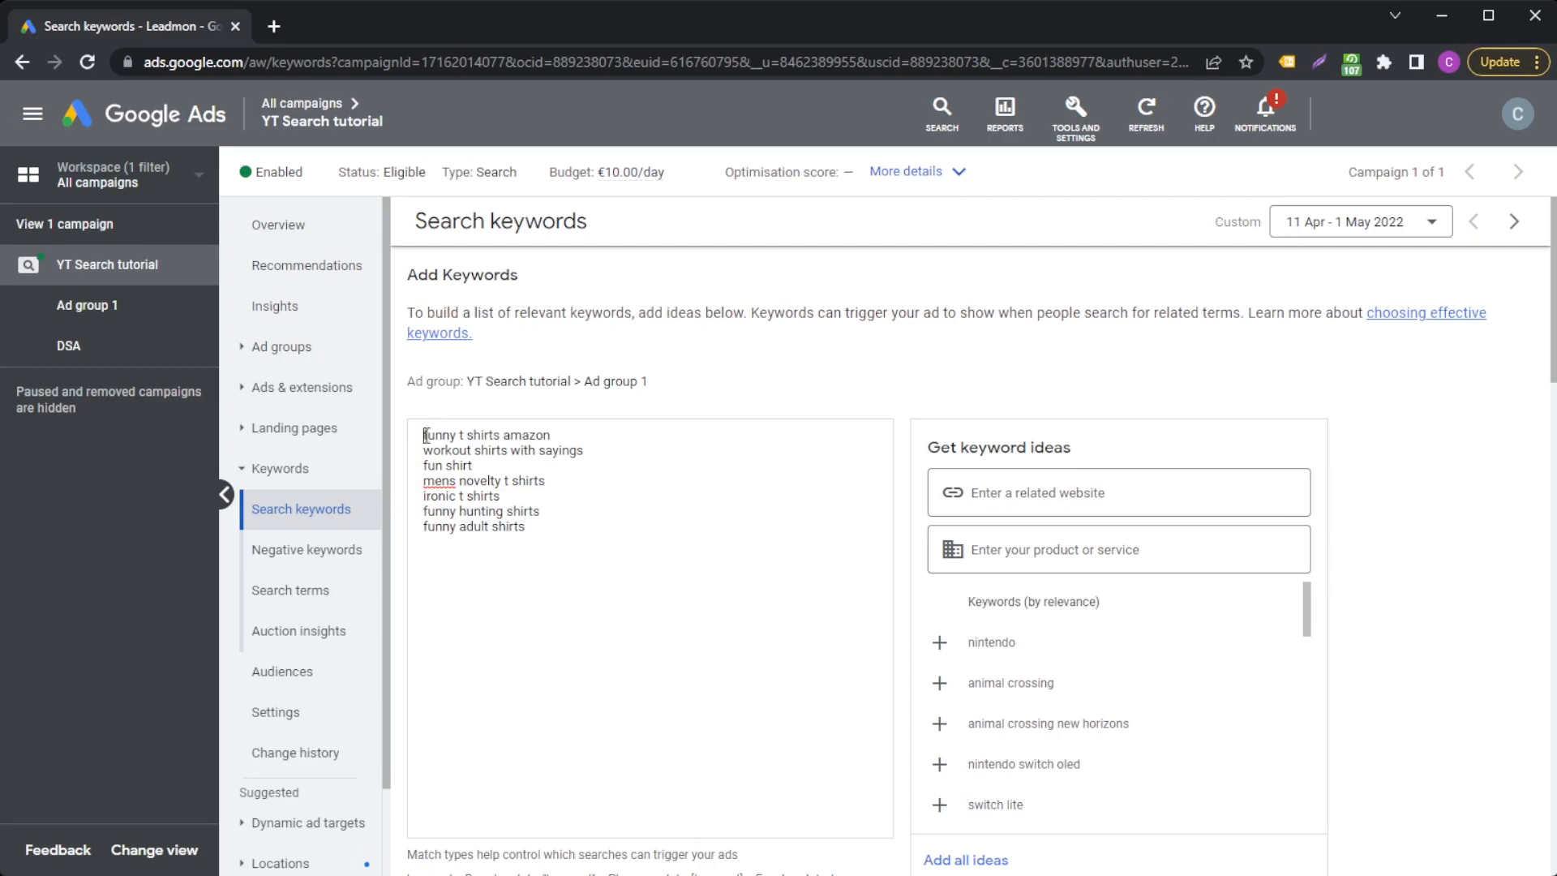